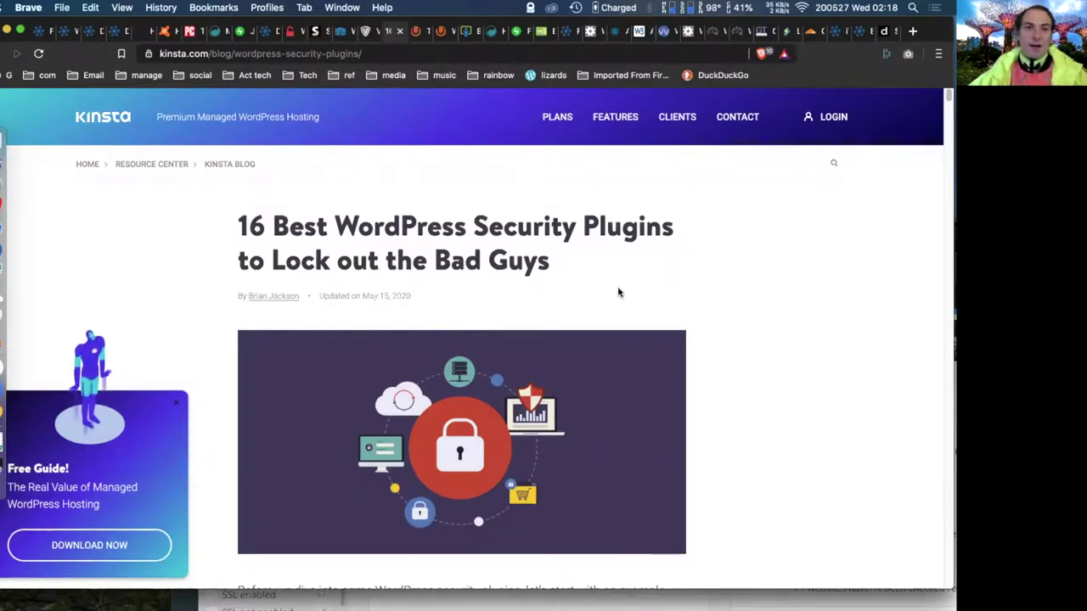
# Step: Look at the Wordfence and VaultPress home pages as WordPress security options
pyautogui.click(339, 31)
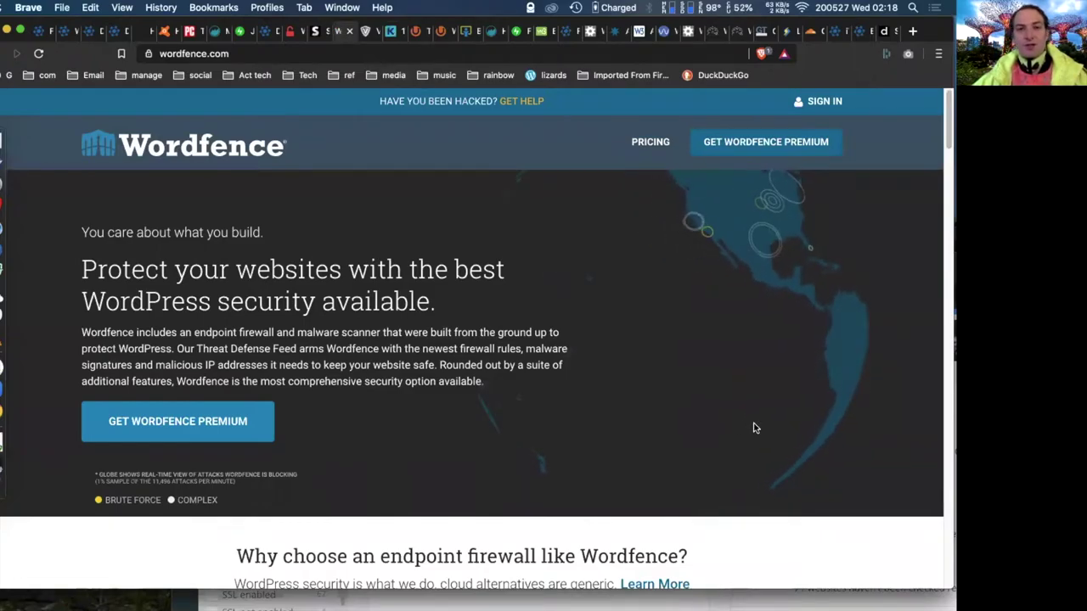
pyautogui.click(368, 36)
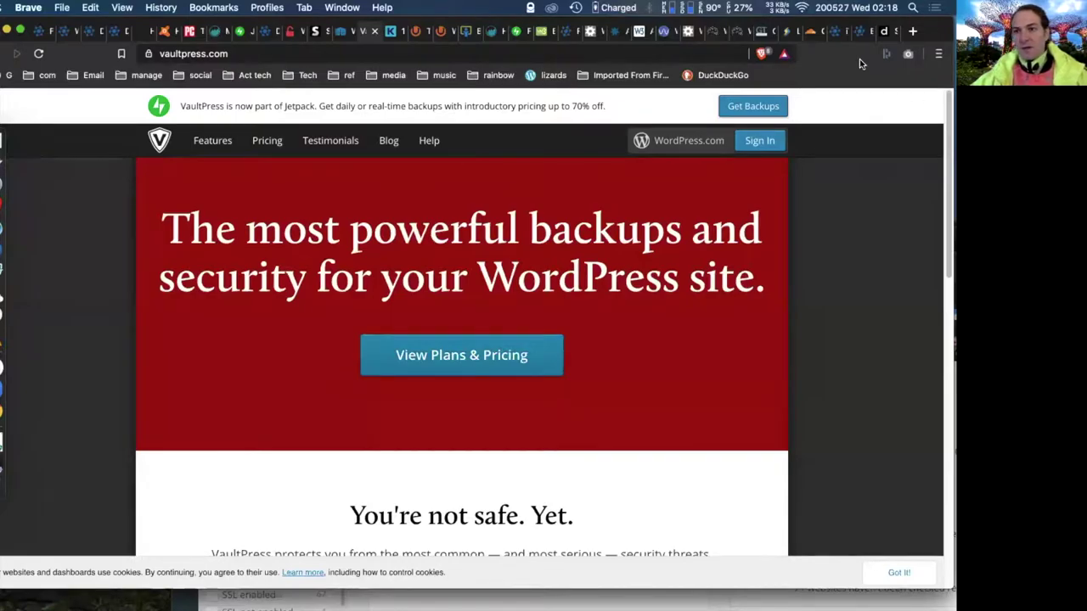
# Step: Review the recommended iThemes Security modules on the ActionSkills.co dashboard, including Network Brute Force Protection
pyautogui.click(835, 34)
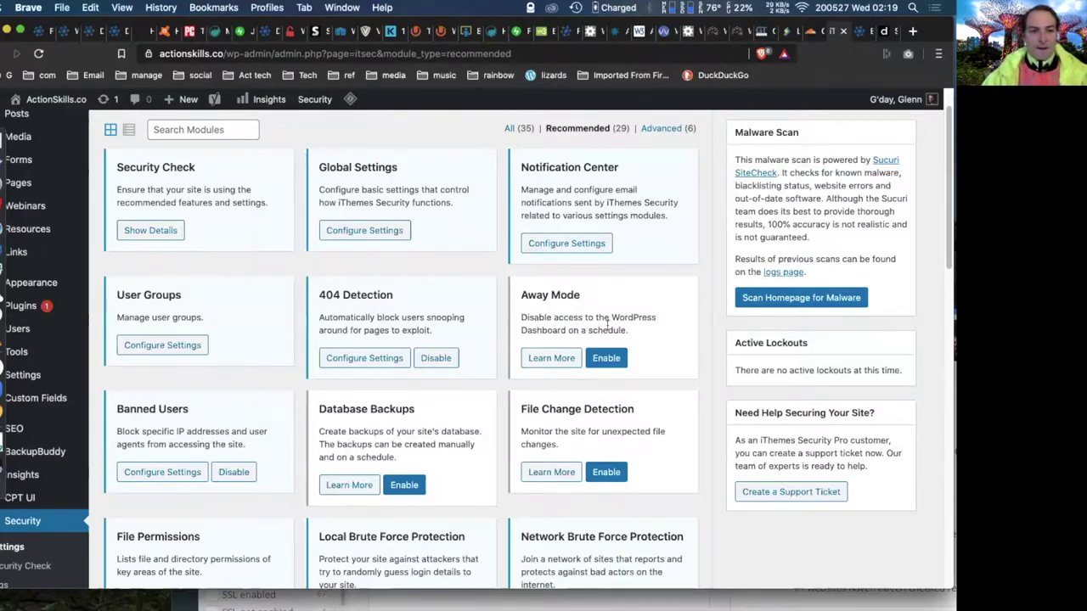
pyautogui.scroll(-3, 604, 328)
pyautogui.scroll(-3, 607, 327)
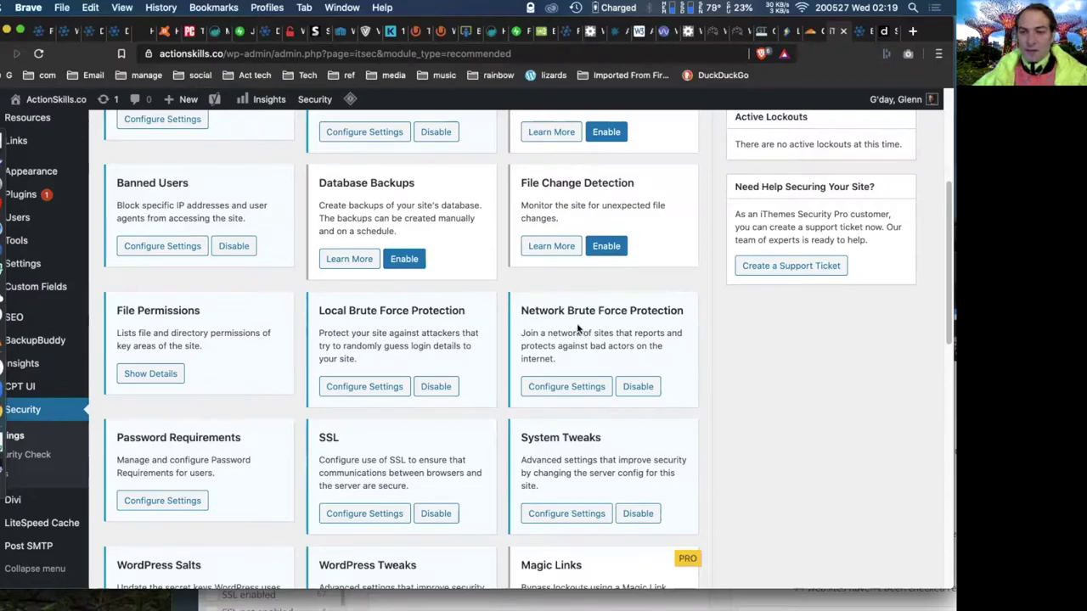
pyautogui.moveTo(524, 311); pyautogui.dragTo(728, 315)
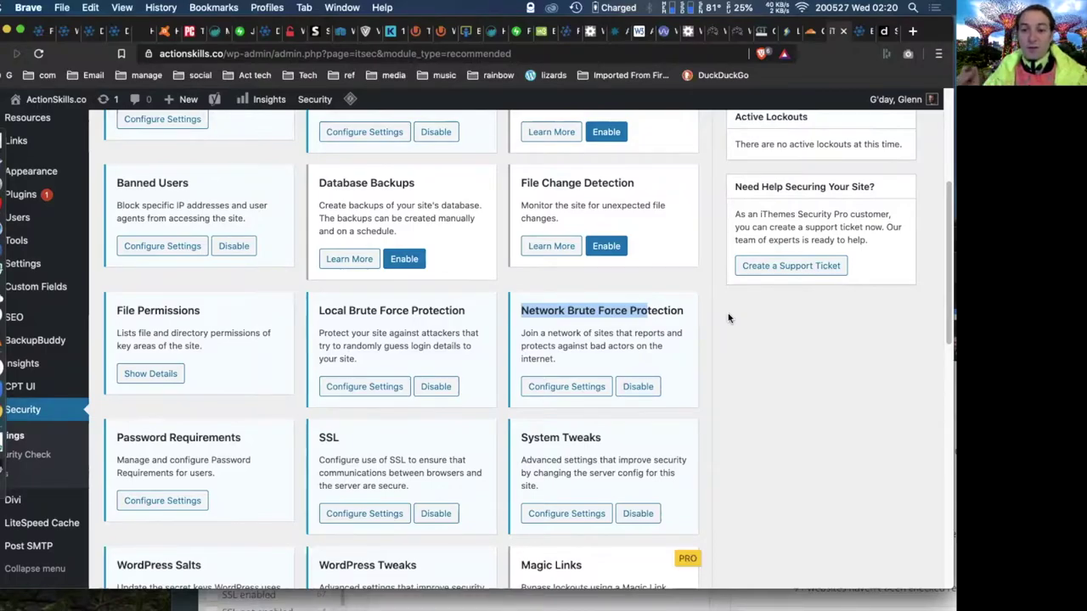
pyautogui.click(646, 322)
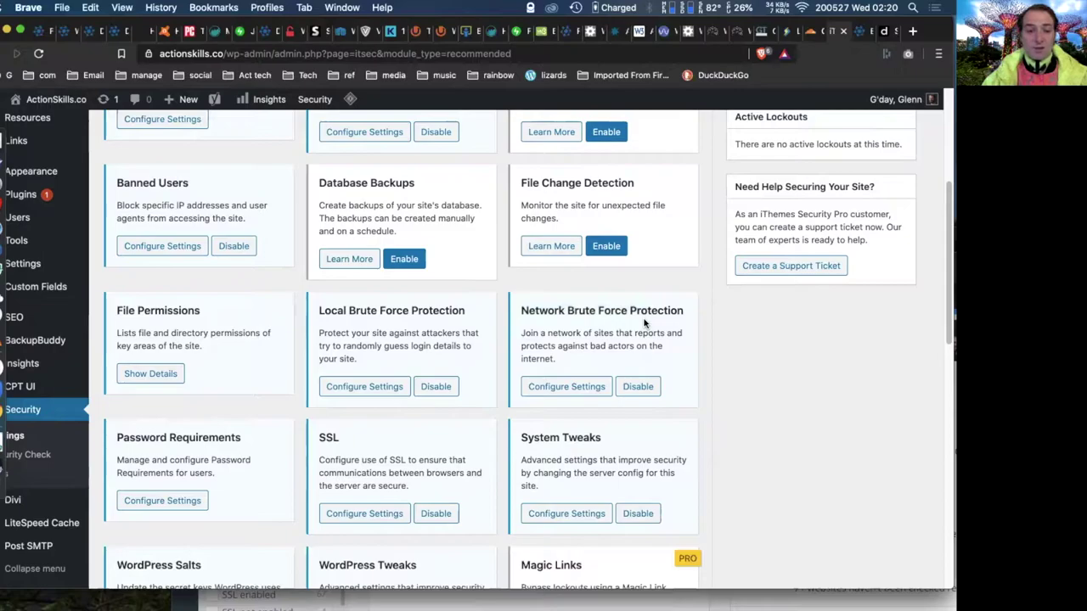
pyautogui.scroll(-5, 645, 322)
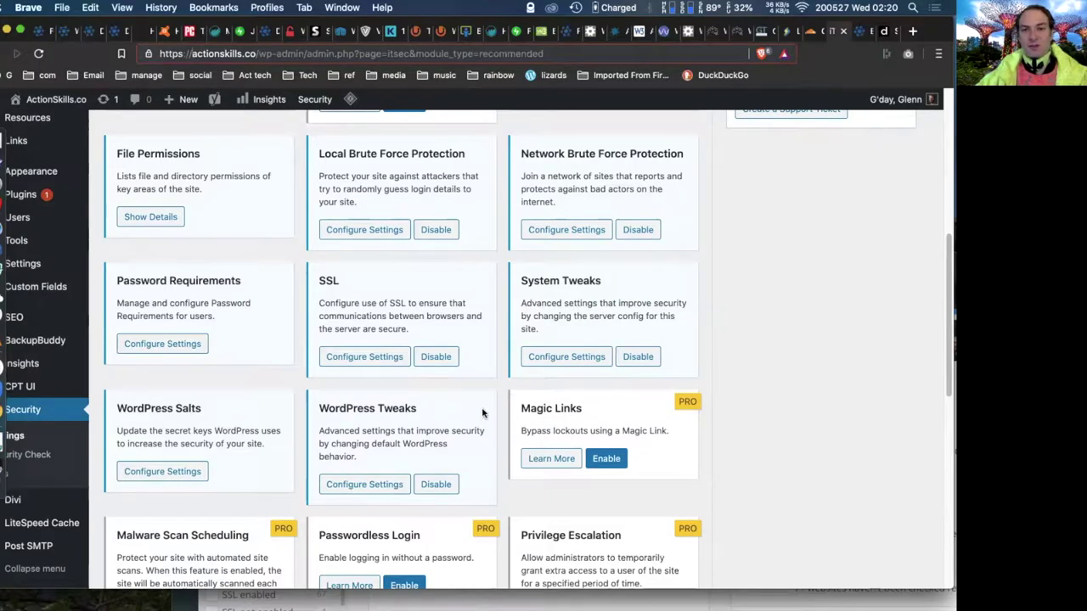
# Step: Review the System Tweaks module settings from Protect System Files through Disable PHP in Themes, then close them without saving
pyautogui.click(556, 356)
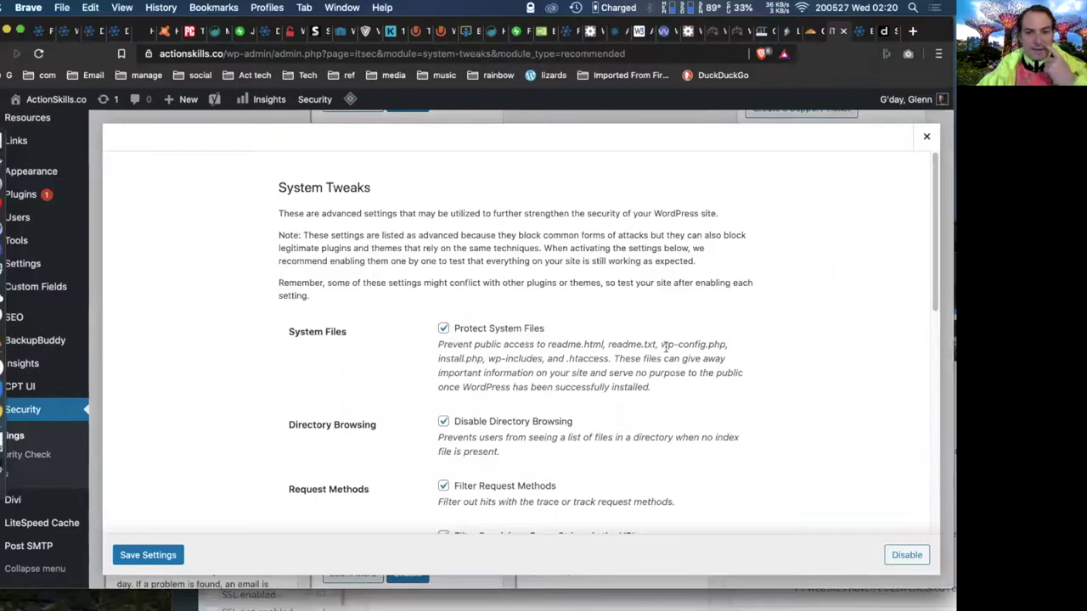
pyautogui.scroll(-3, 670, 339)
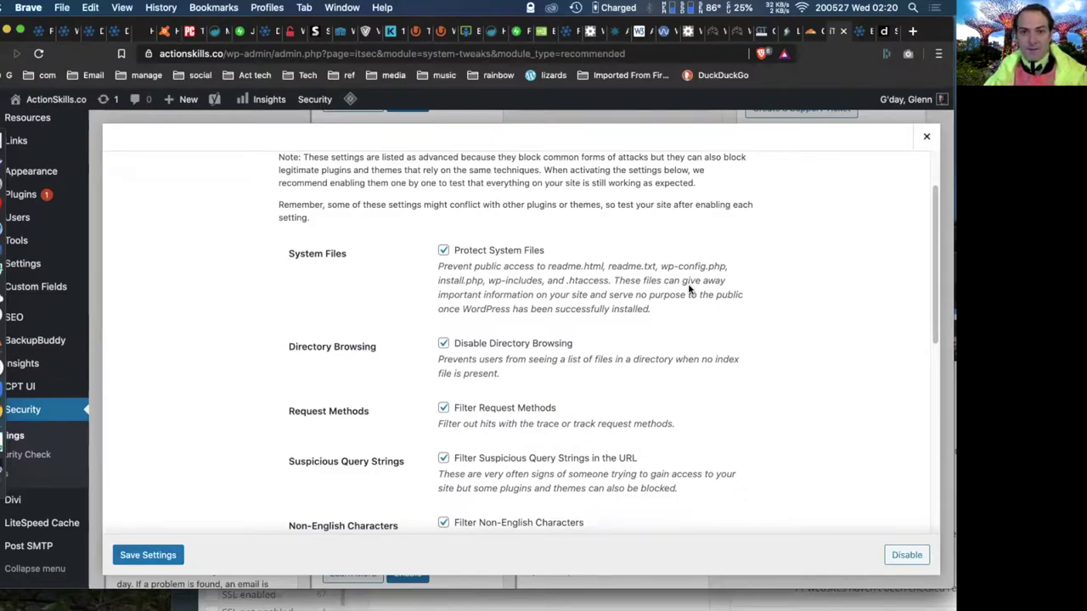
pyautogui.scroll(-2, 690, 289)
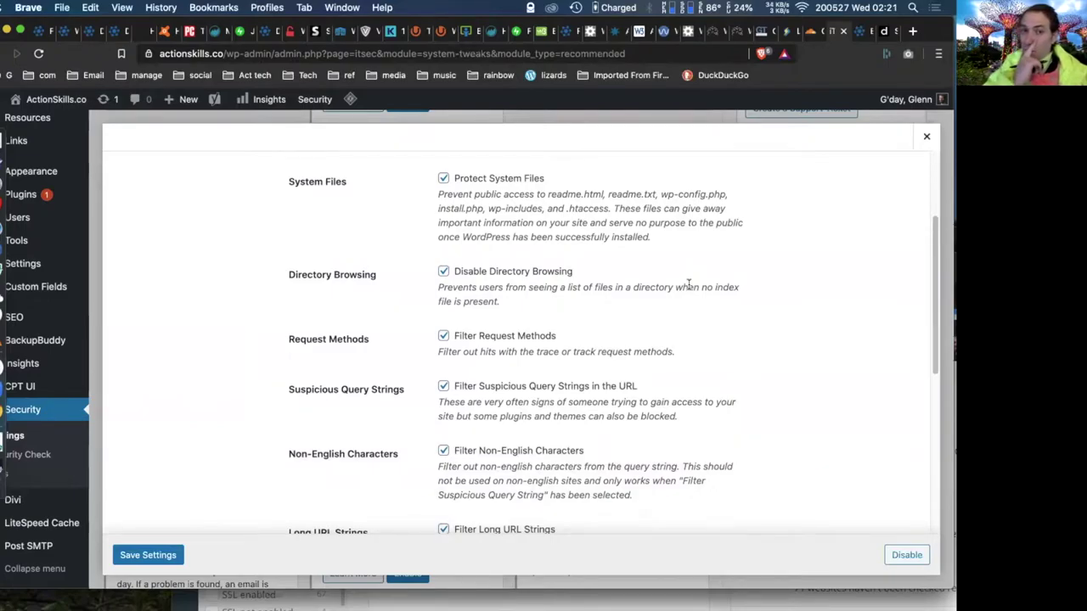
pyautogui.scroll(-3, 687, 284)
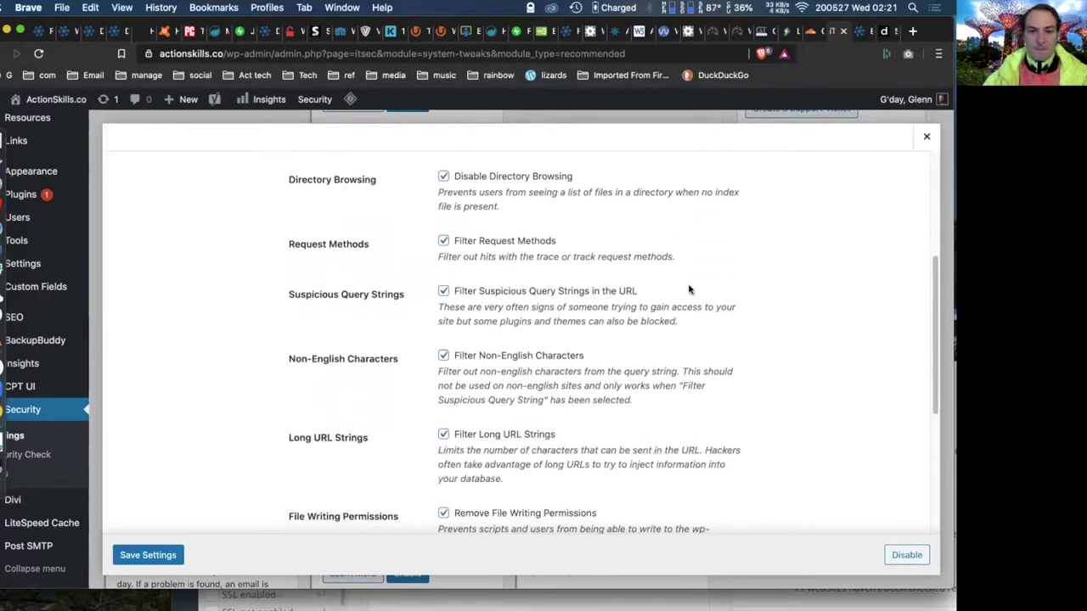
pyautogui.scroll(-5, 688, 289)
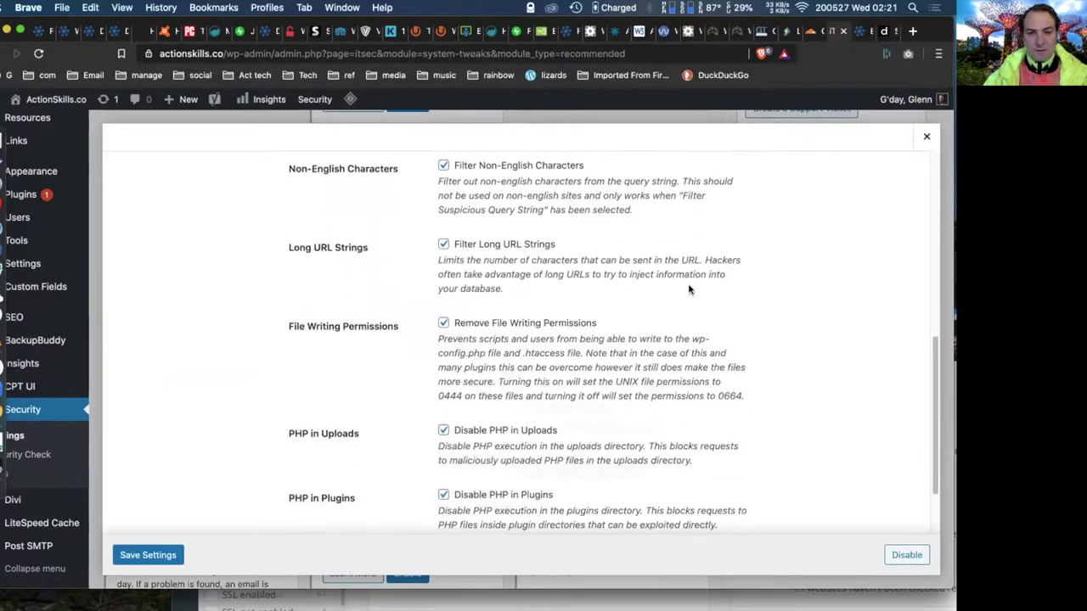
pyautogui.scroll(-2, 688, 289)
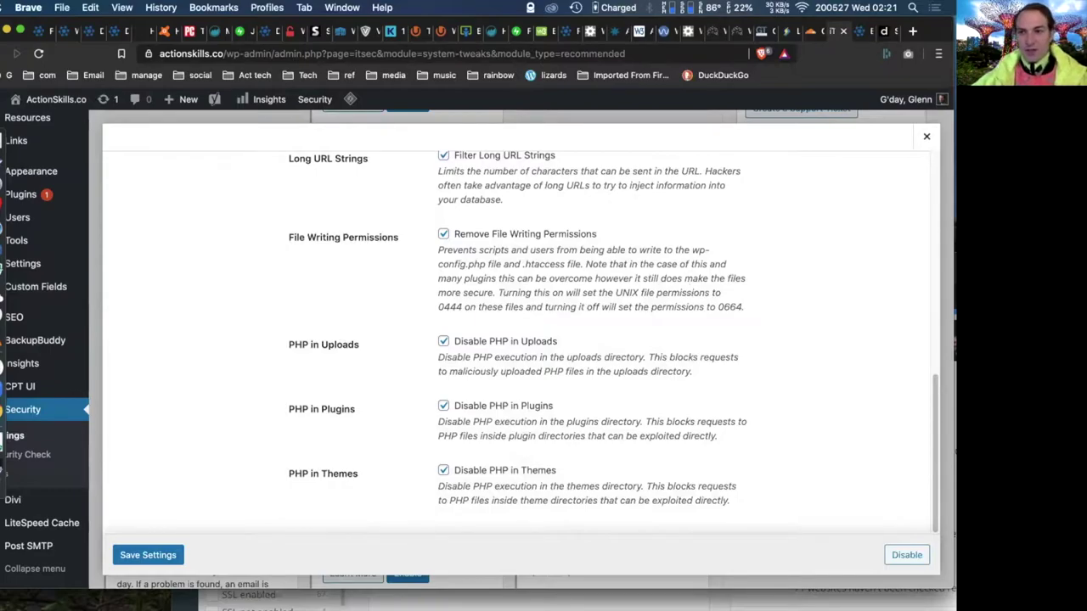
pyautogui.click(927, 138)
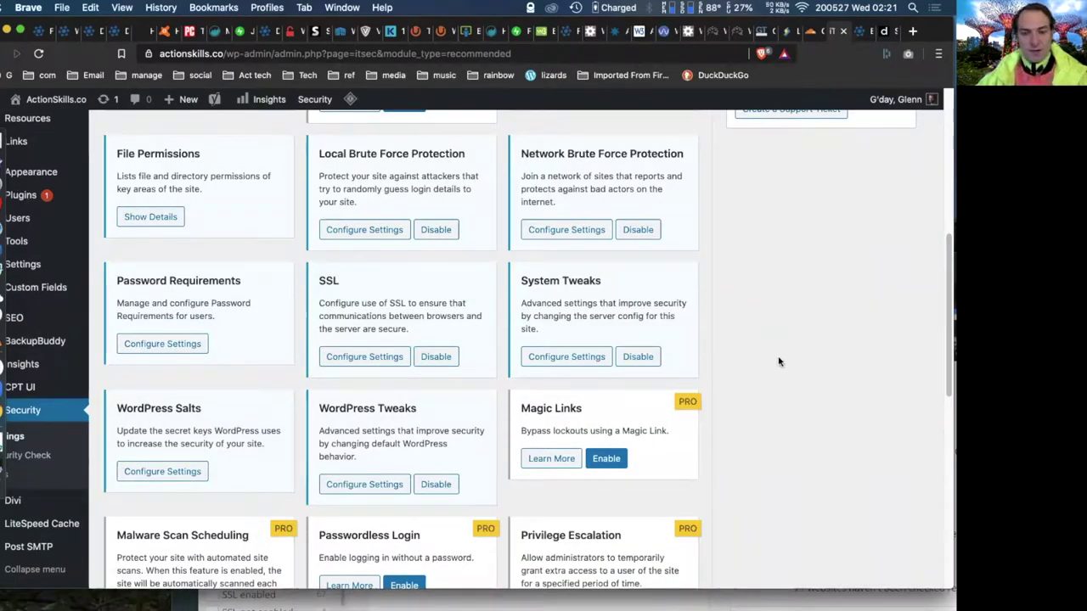
# Step: Review the WordPress Tweaks module settings, including the XML-RPC, REST API and login options, and close them without saving
pyautogui.scroll(-2, 786, 351)
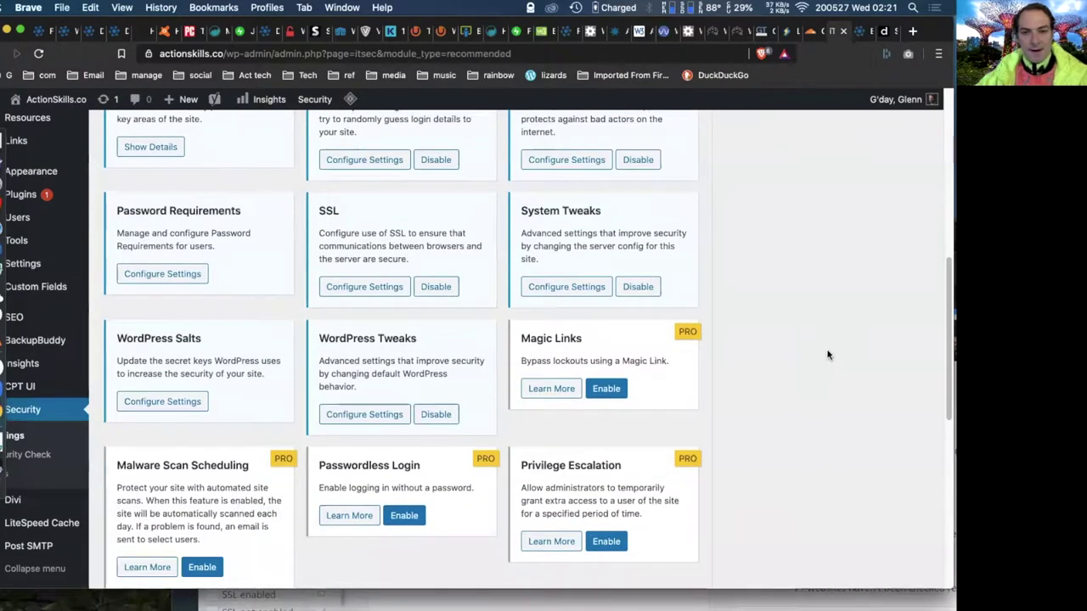
pyautogui.scroll(-1, 823, 350)
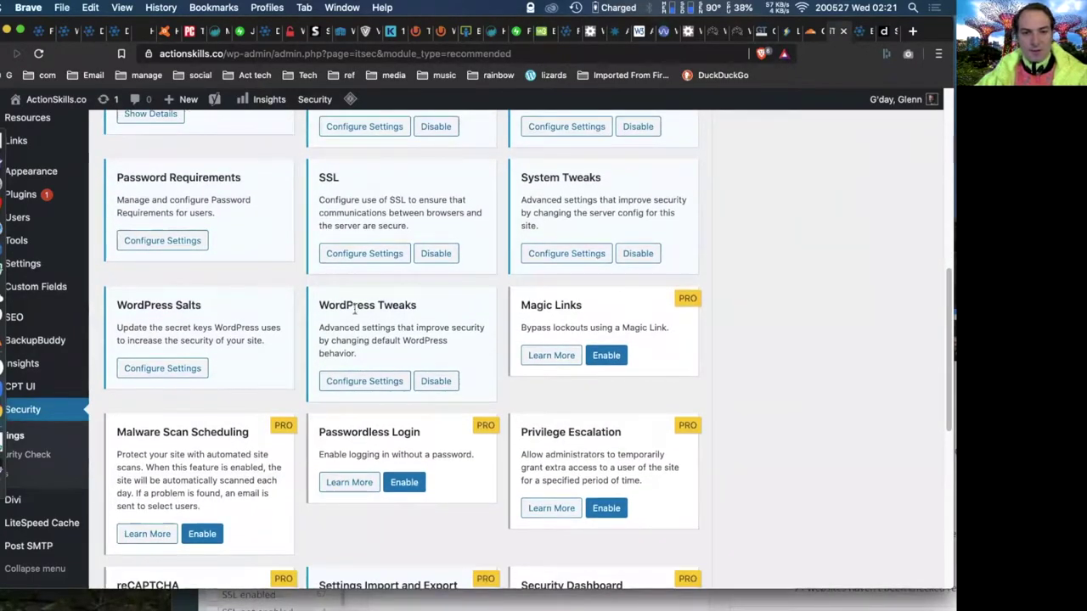
pyautogui.click(355, 384)
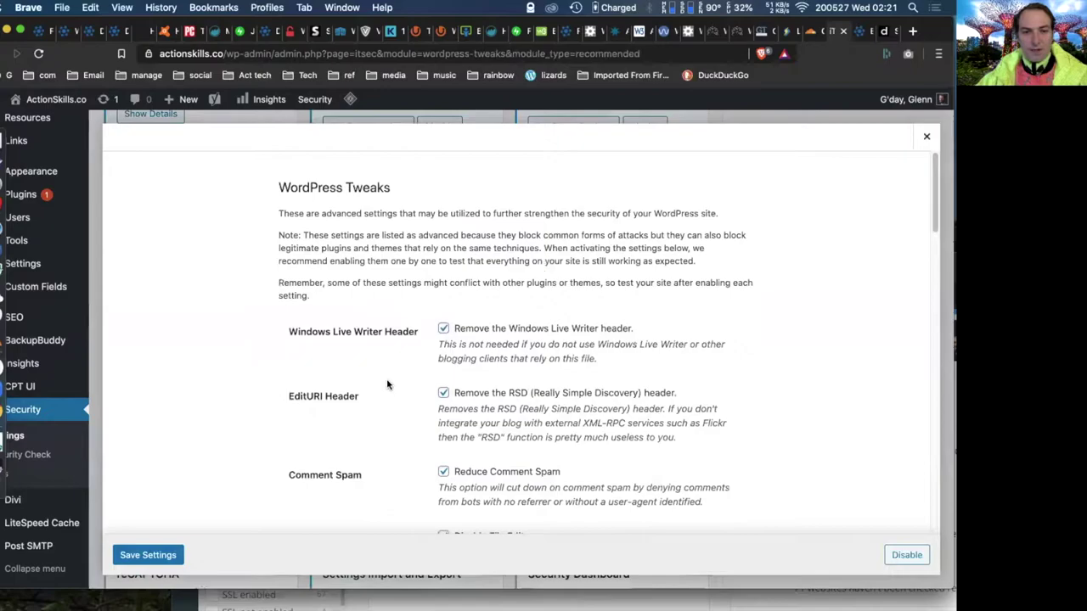
pyautogui.scroll(-3, 389, 374)
pyautogui.scroll(-6, 391, 363)
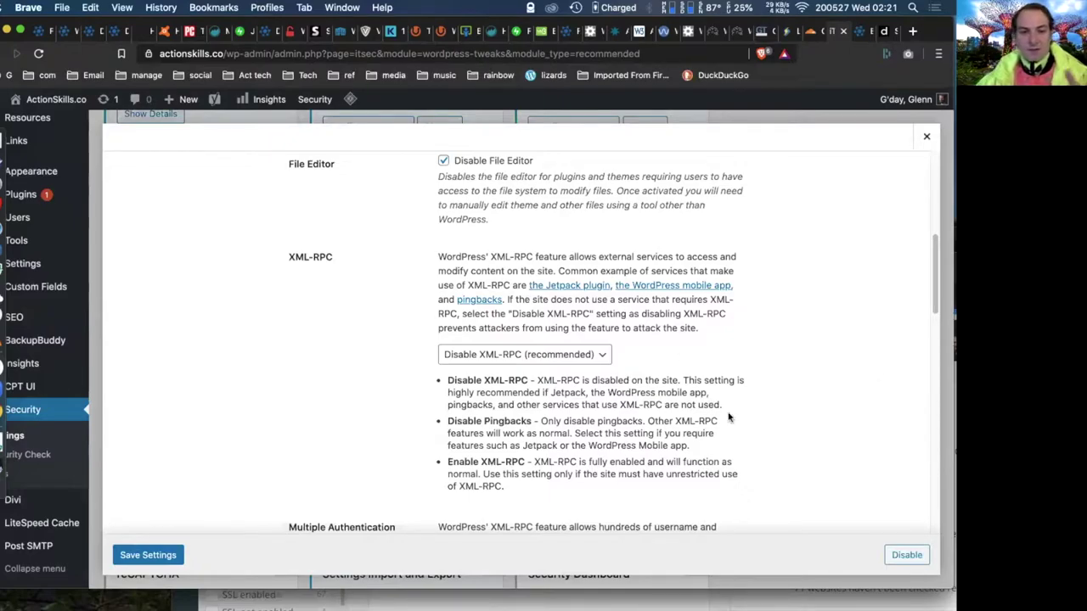
pyautogui.scroll(-5, 821, 372)
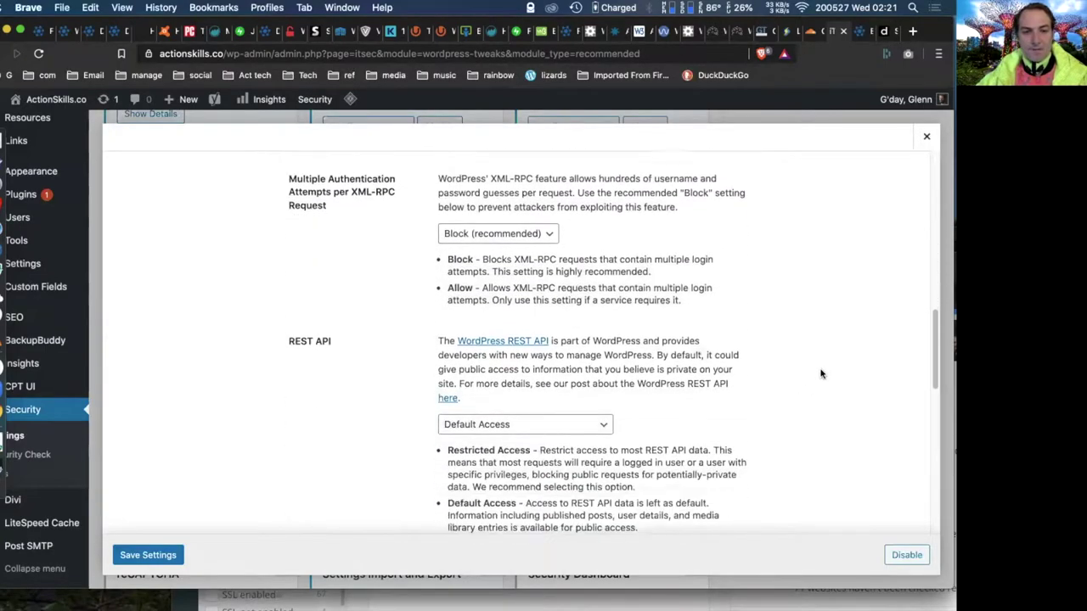
pyautogui.scroll(-1, 821, 374)
pyautogui.scroll(-2, 764, 321)
pyautogui.scroll(-6, 764, 320)
pyautogui.scroll(-1, 746, 333)
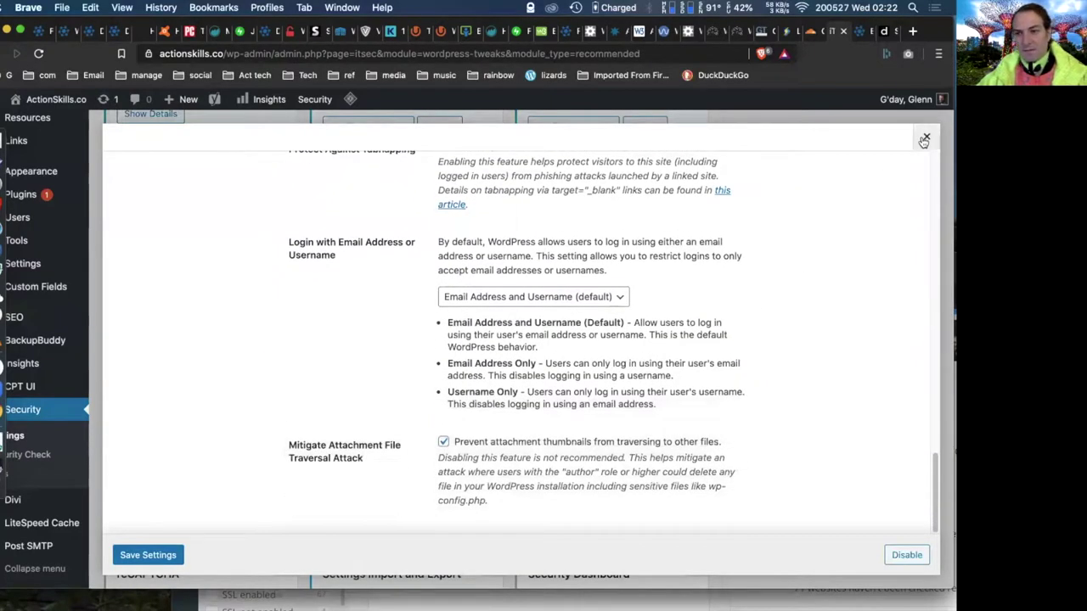
pyautogui.click(924, 139)
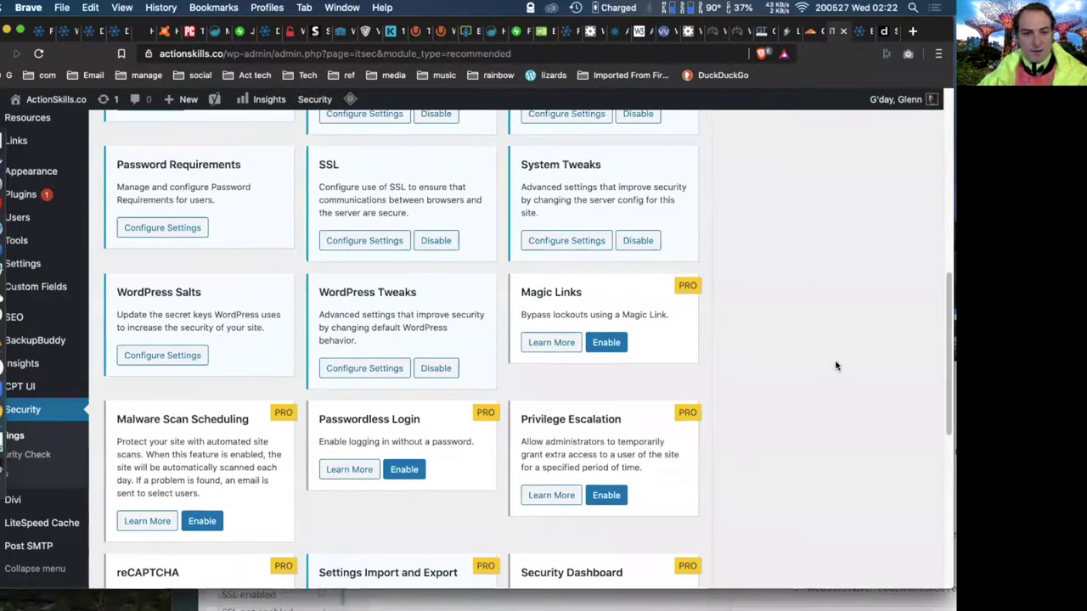
# Step: Show the advanced iThemes Security modules and inspect the Hide Backend login slug and redirection settings, closing them without saving
pyautogui.scroll(-5, 835, 365)
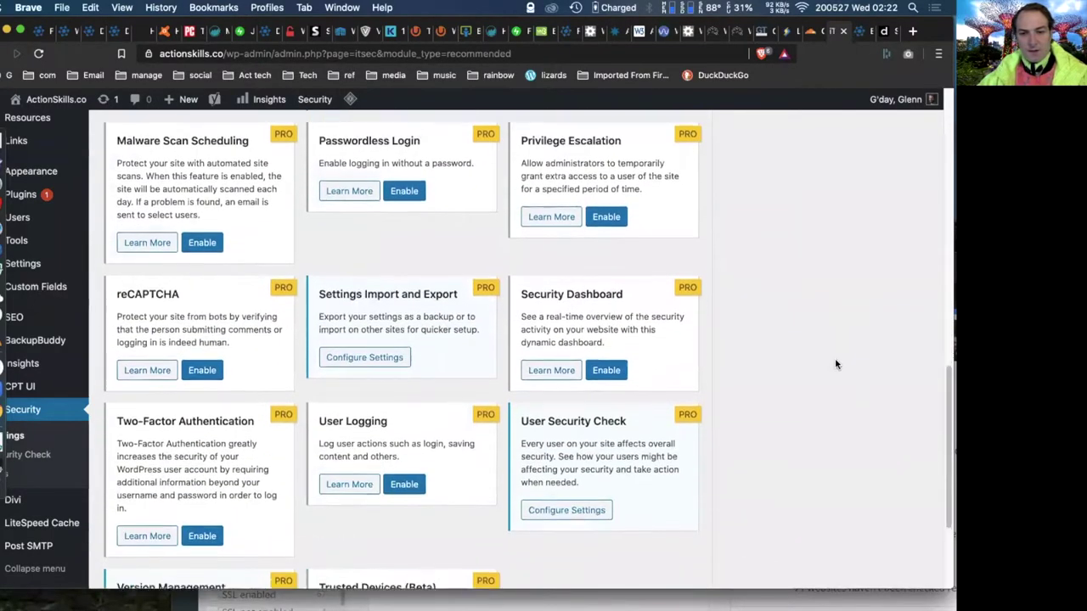
pyautogui.scroll(10, 828, 357)
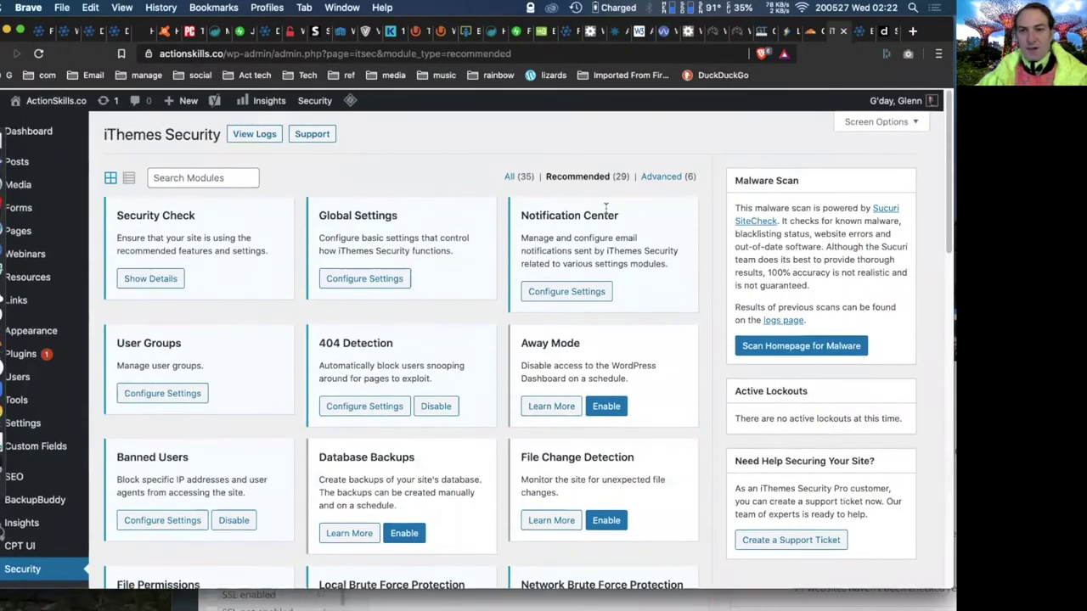
pyautogui.click(658, 176)
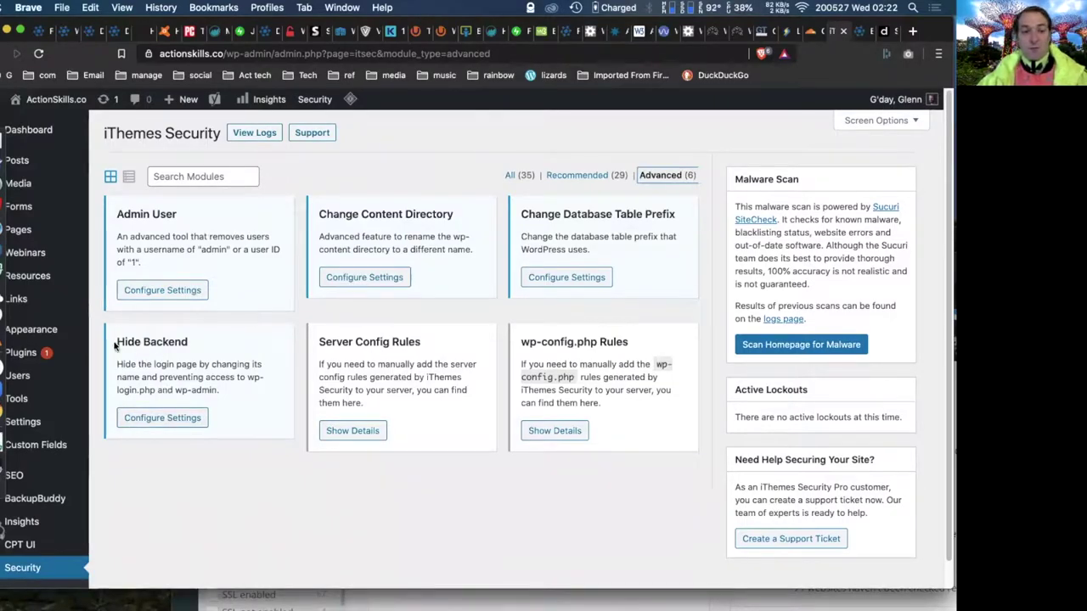
pyautogui.click(161, 417)
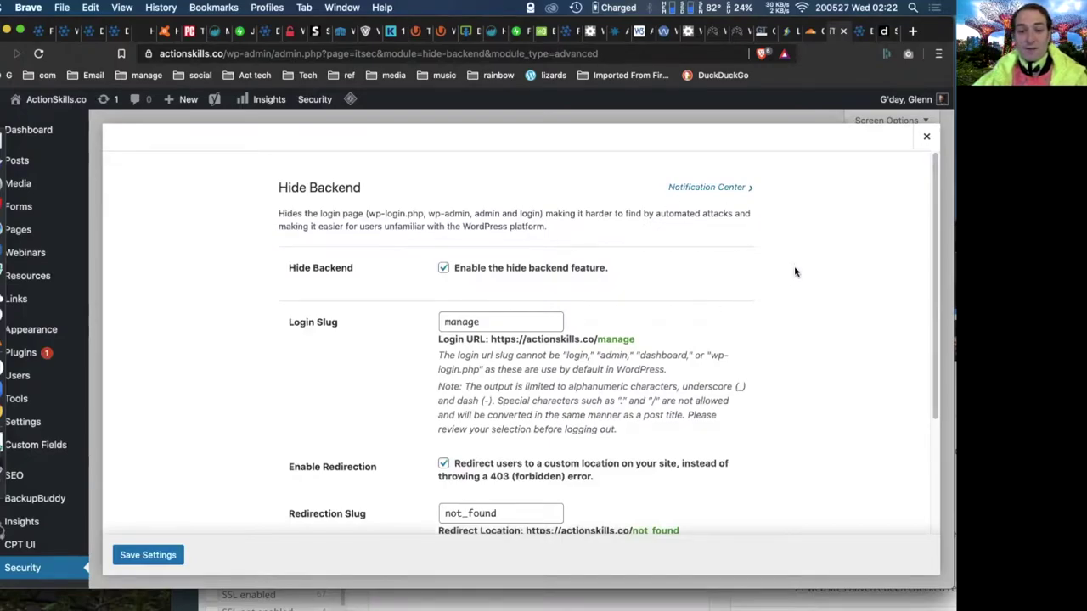
pyautogui.scroll(-4, 793, 266)
pyautogui.click(925, 137)
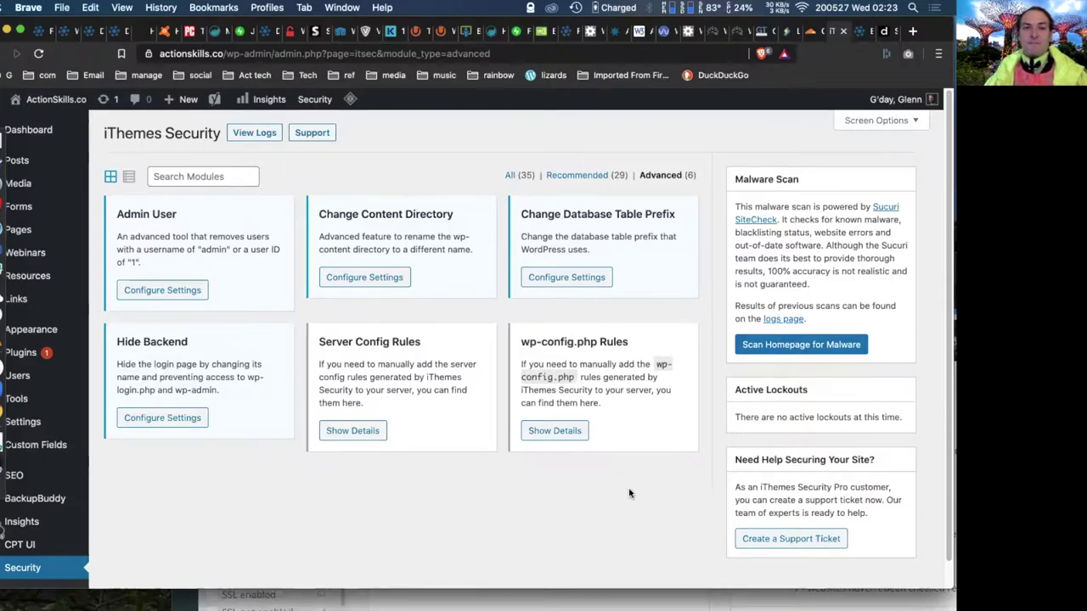
# Step: Open the VaultPress pricing page and compare the Real-time Backups and Daily Backups plans
pyautogui.click(365, 32)
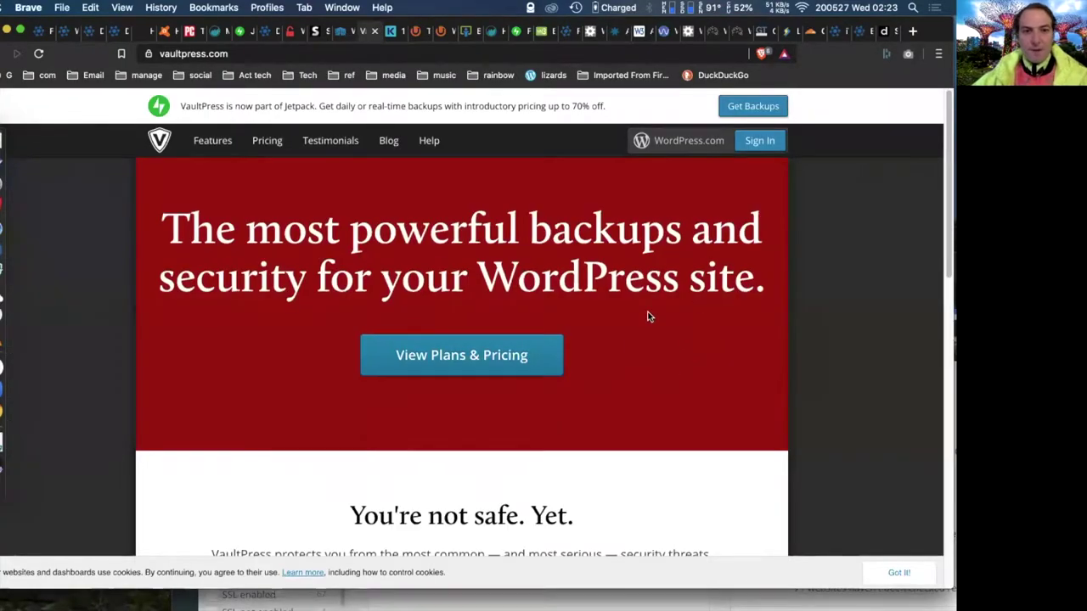
pyautogui.click(266, 141)
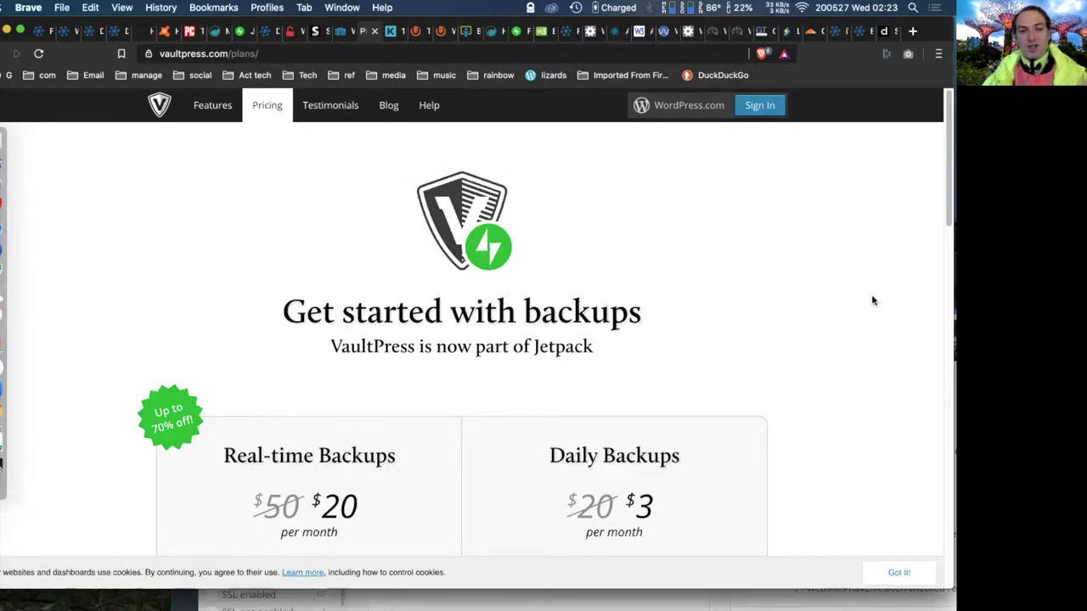
pyautogui.scroll(-5, 873, 301)
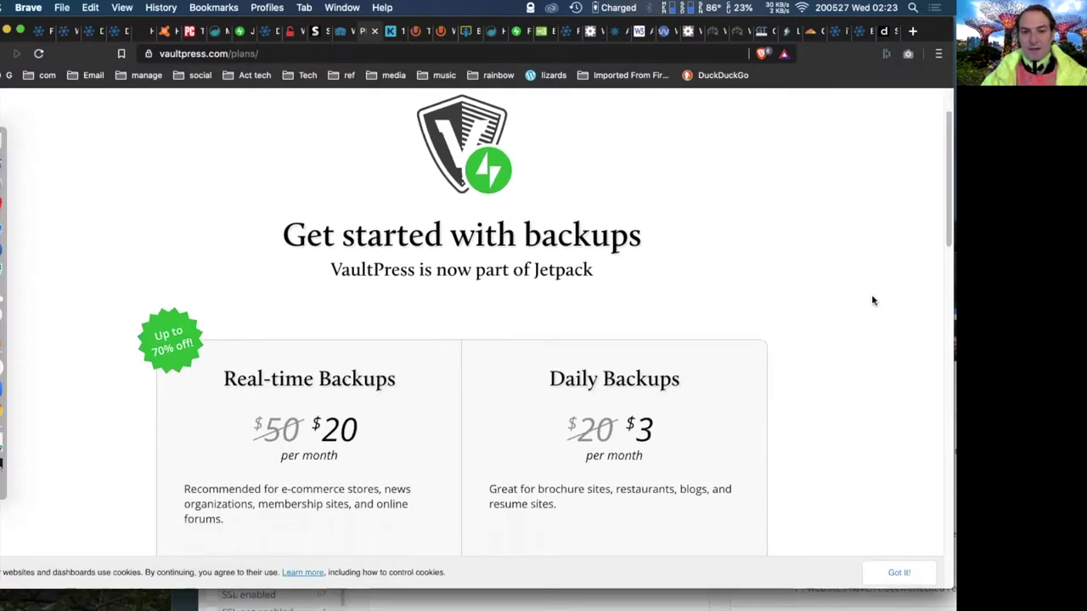
pyautogui.scroll(-5, 873, 300)
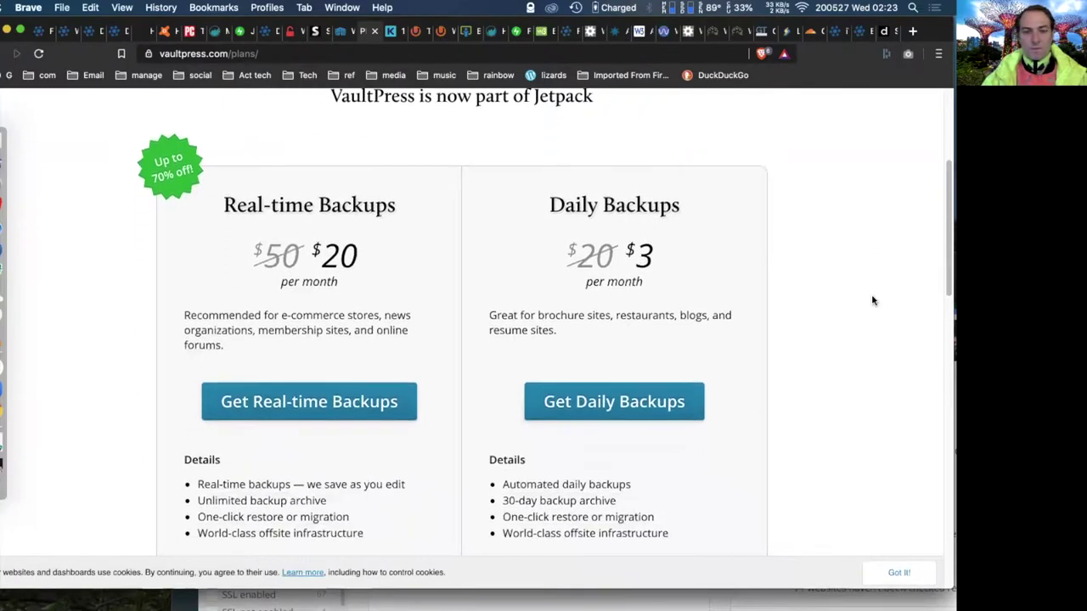
pyautogui.scroll(1, 872, 301)
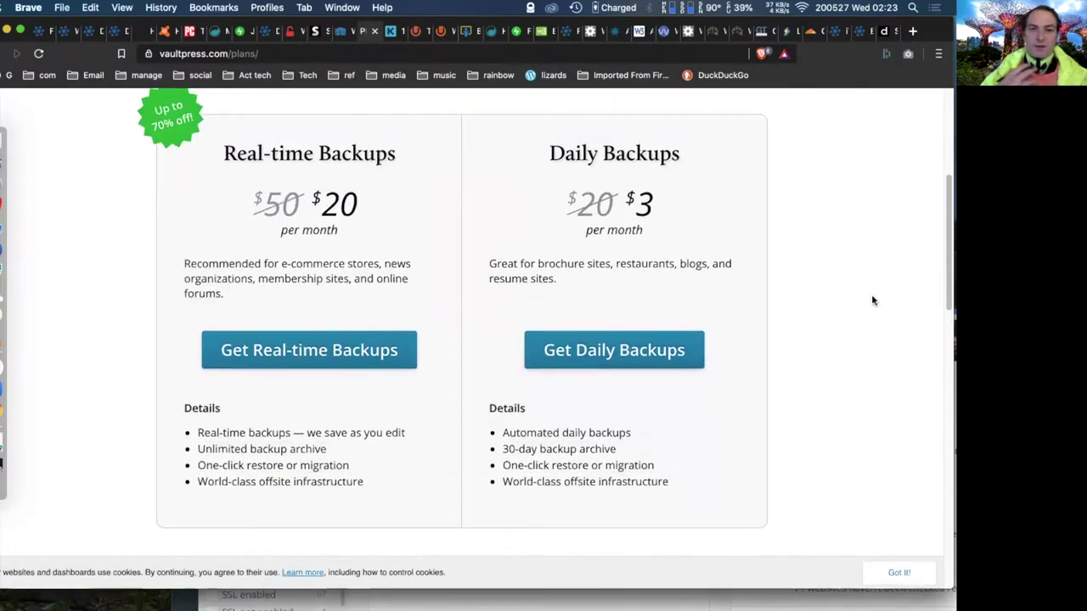
# Step: Read the VaultPress features page's dashboard section on site scanning, backup restoring and vulnerability fixing
pyautogui.scroll(-5, 873, 301)
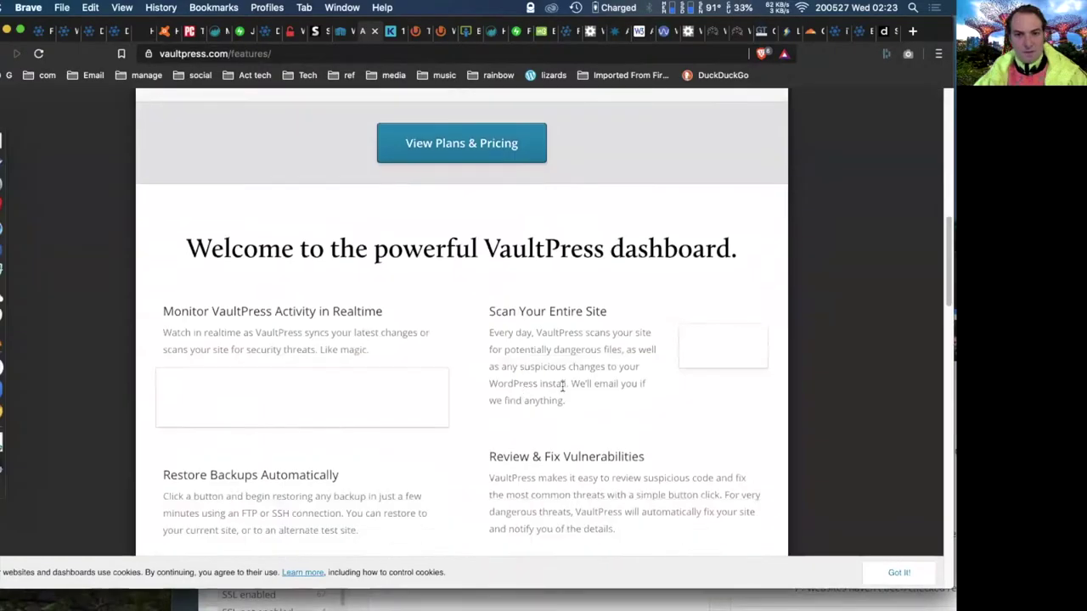
pyautogui.scroll(-1, 598, 391)
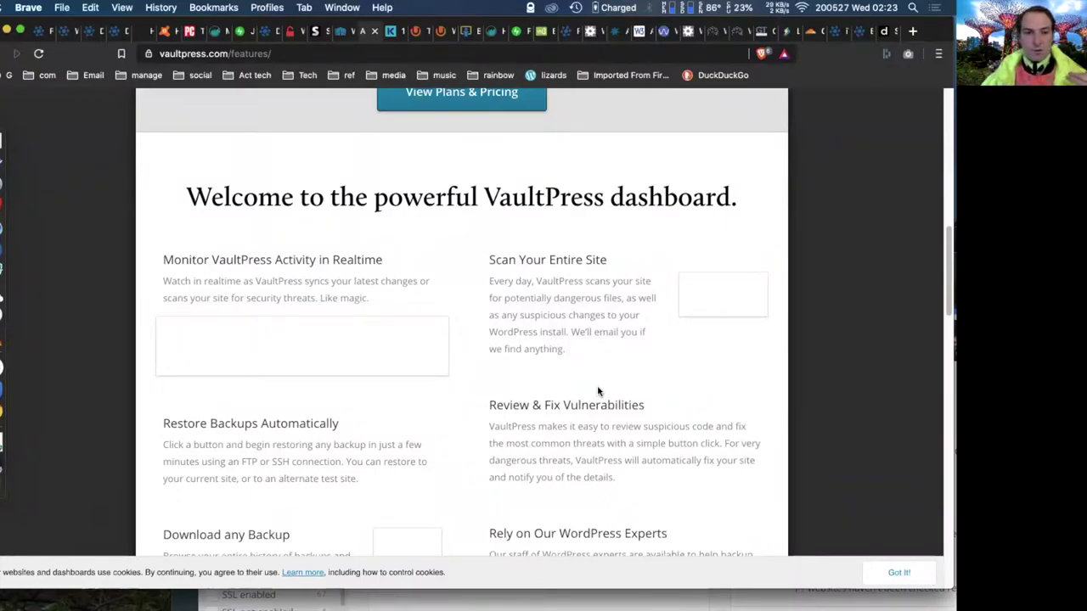
pyautogui.scroll(-3, 599, 392)
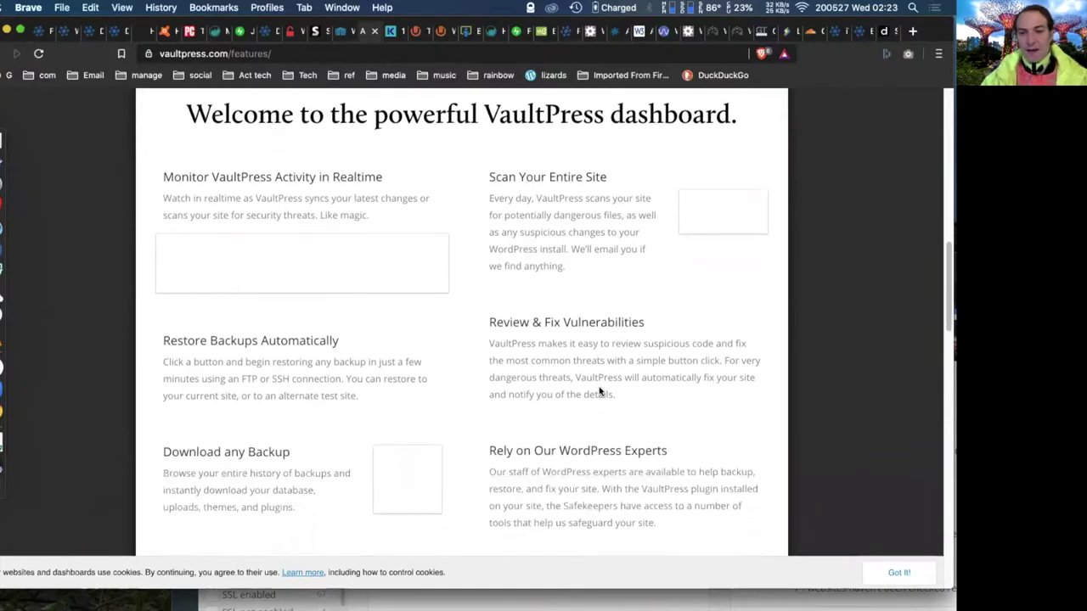
pyautogui.scroll(-2, 598, 392)
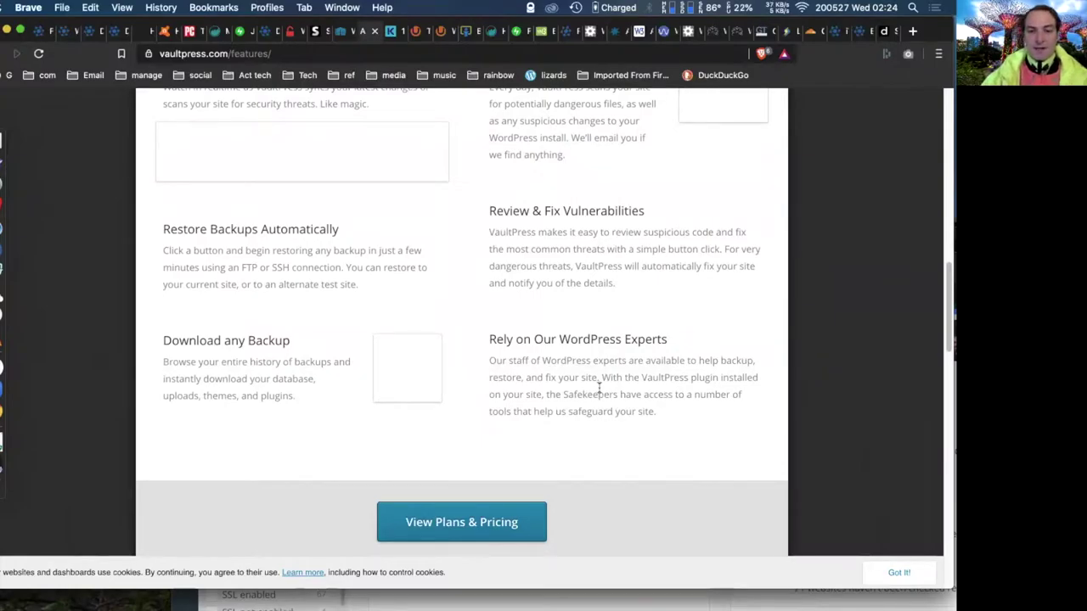
# Step: Read the VaultPress features page's backup download and WordPress expert support sections, then return to the page introduction
pyautogui.scroll(-2, 598, 388)
pyautogui.scroll(15, 598, 388)
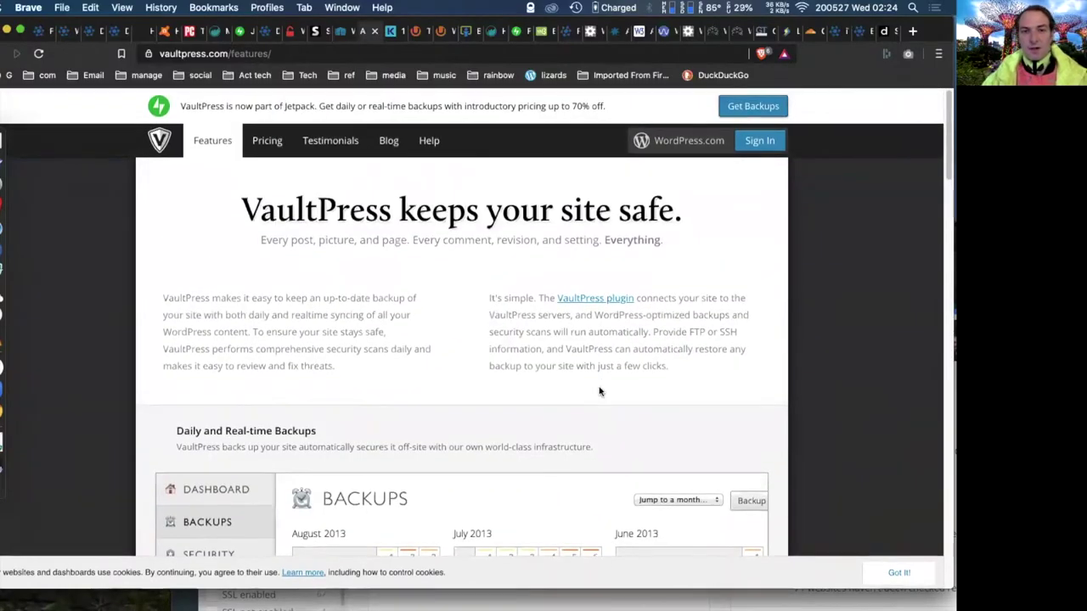
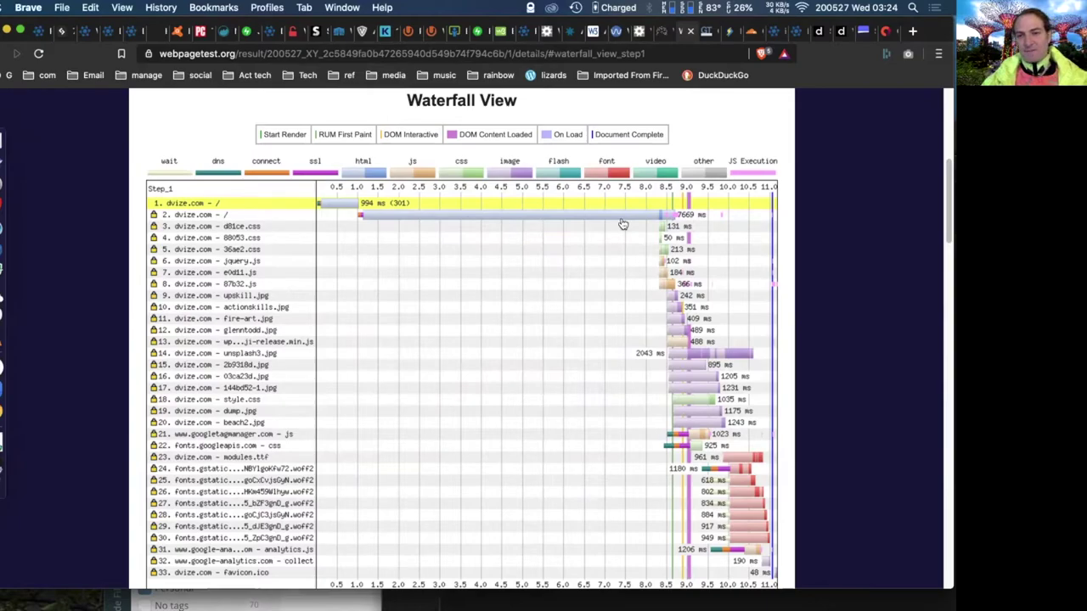
# Step: Inspect the timing details of request 2, the dvize.com main page, in the WebPageTest waterfall and close them
pyautogui.click(621, 221)
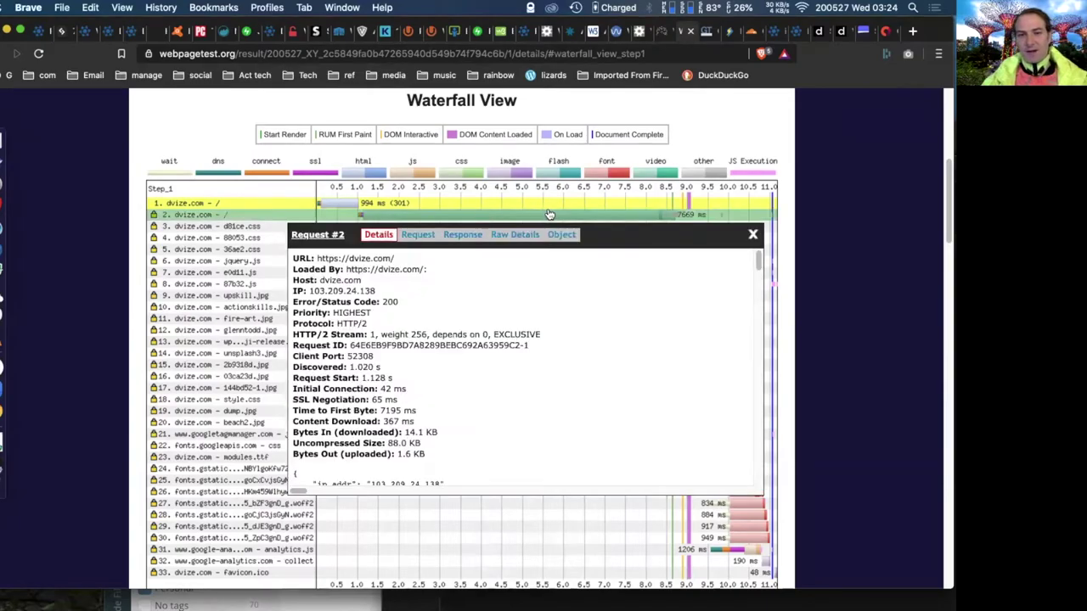
pyautogui.click(753, 236)
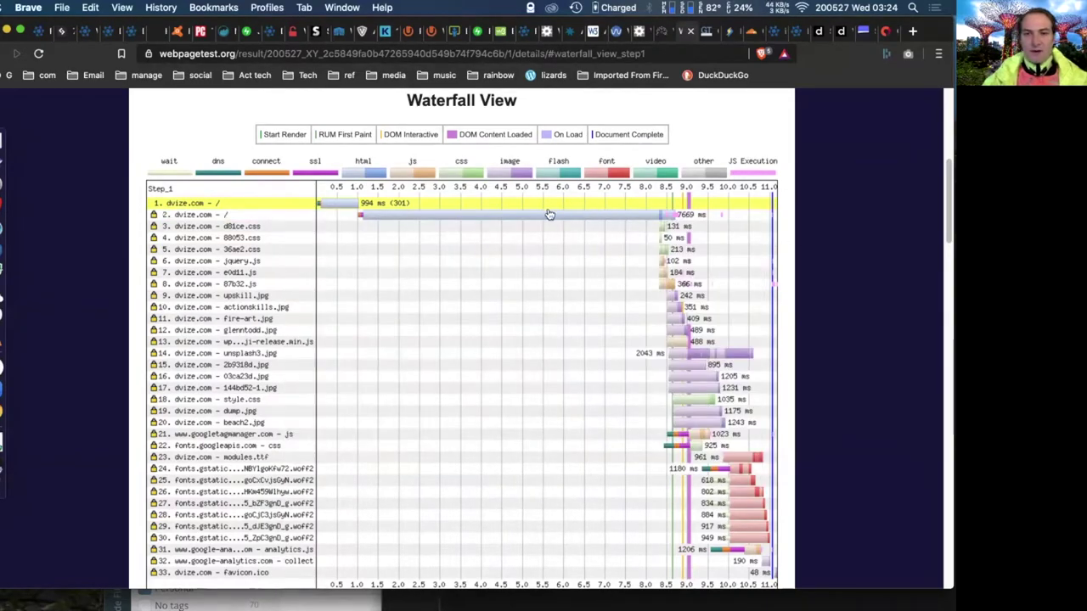
pyautogui.click(609, 216)
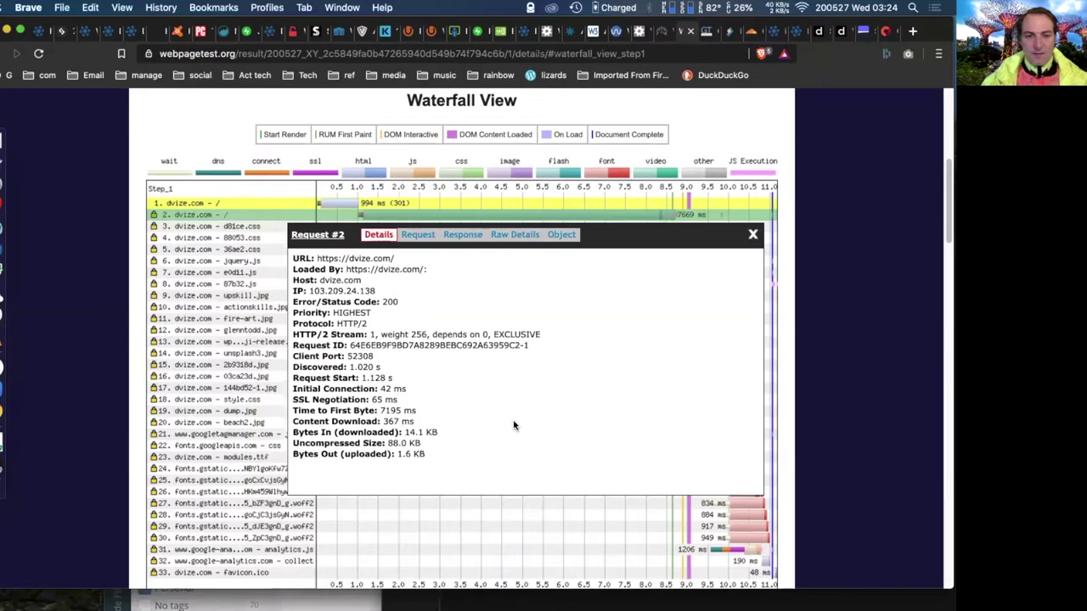
pyautogui.click(750, 234)
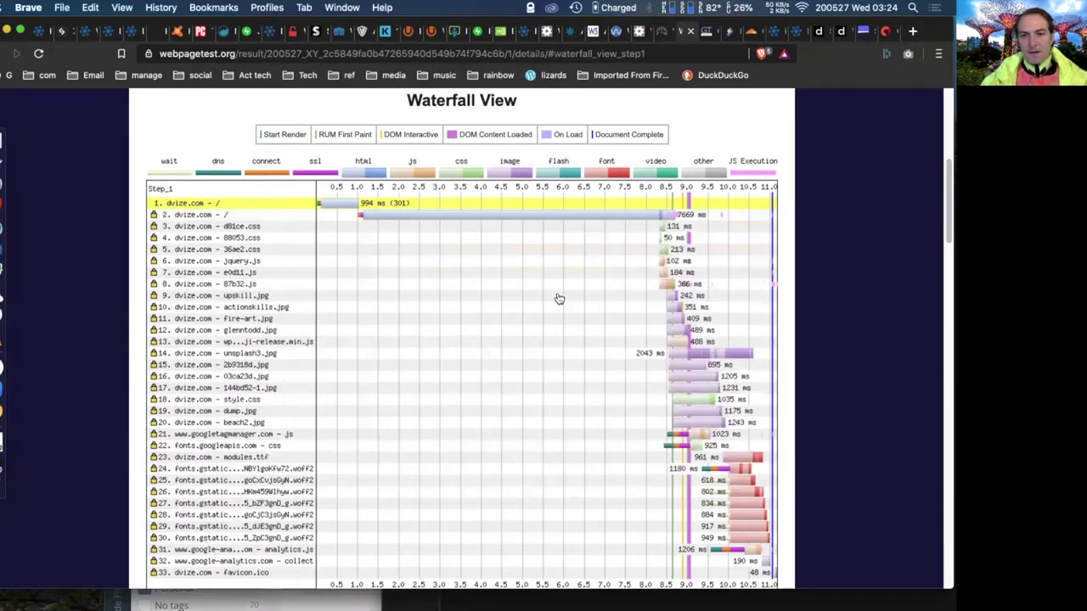
pyautogui.scroll(-2, 558, 299)
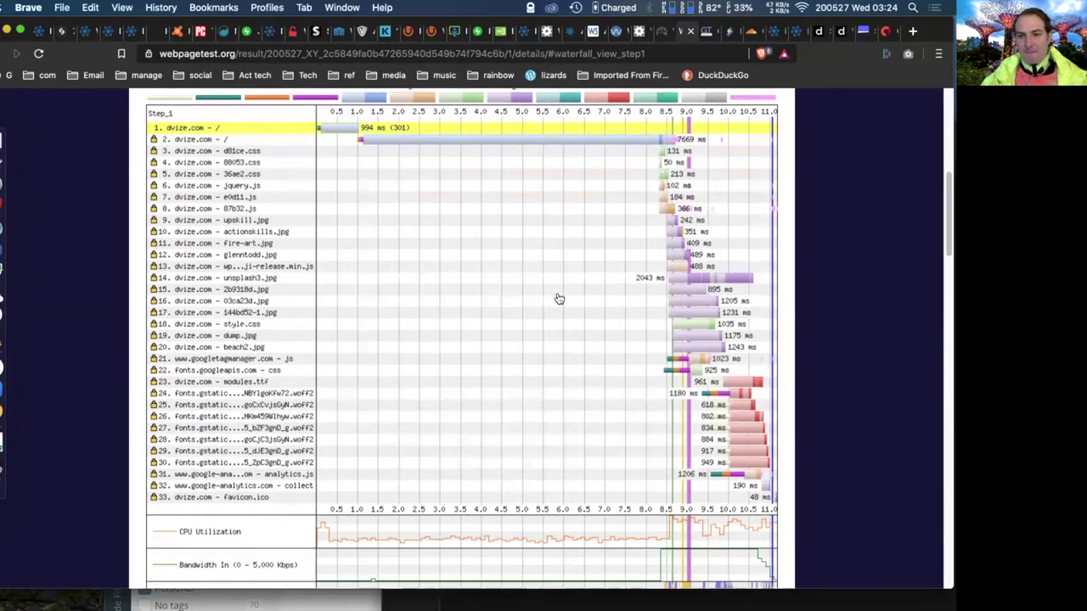
pyautogui.scroll(1, 559, 298)
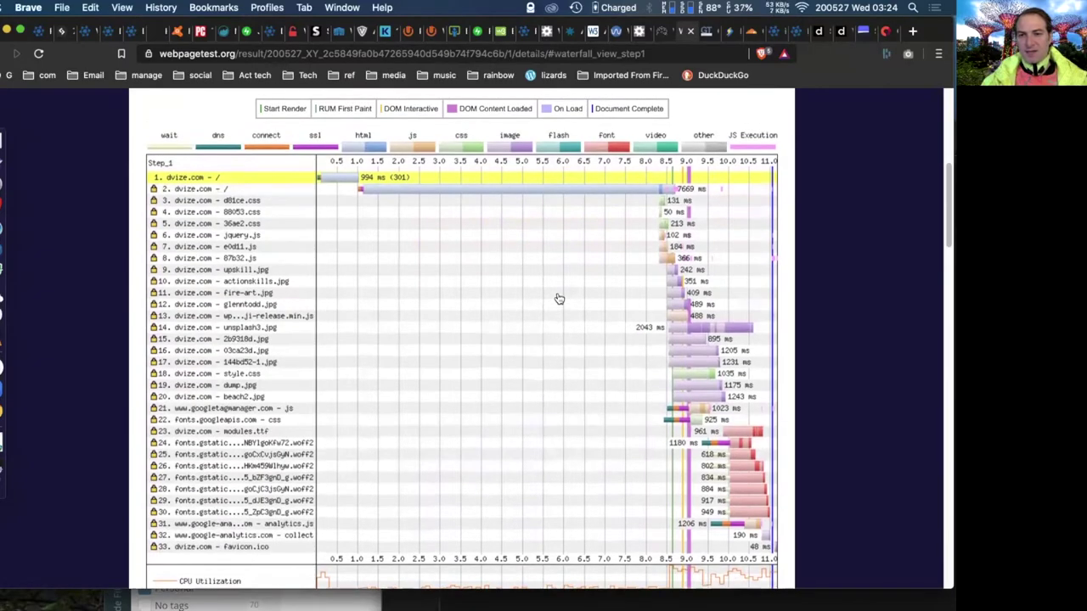
pyautogui.scroll(-1, 558, 299)
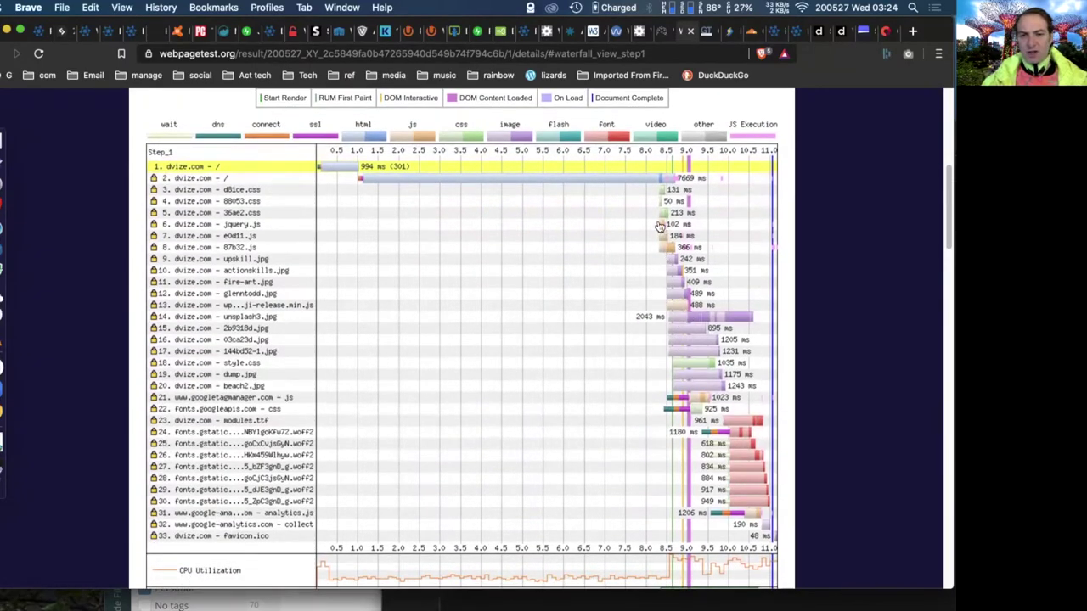
# Step: Inspect the unsplash3.jpg request details, check the background images on the dvize.com home page, and close the details back in the waterfall
pyautogui.click(708, 321)
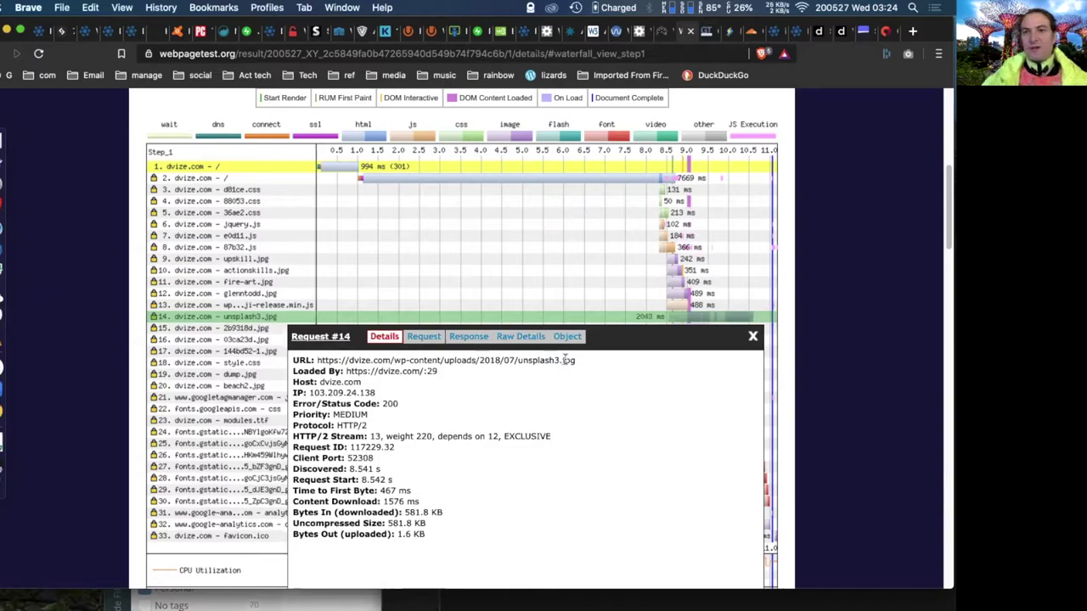
pyautogui.click(842, 32)
pyautogui.scroll(-5, 753, 334)
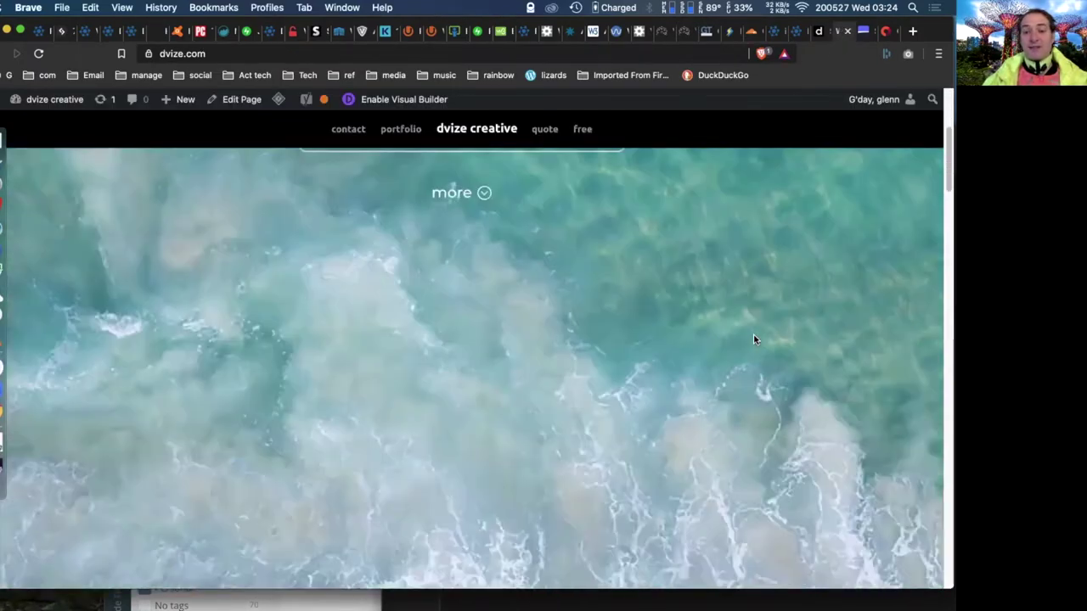
pyautogui.scroll(-10, 753, 340)
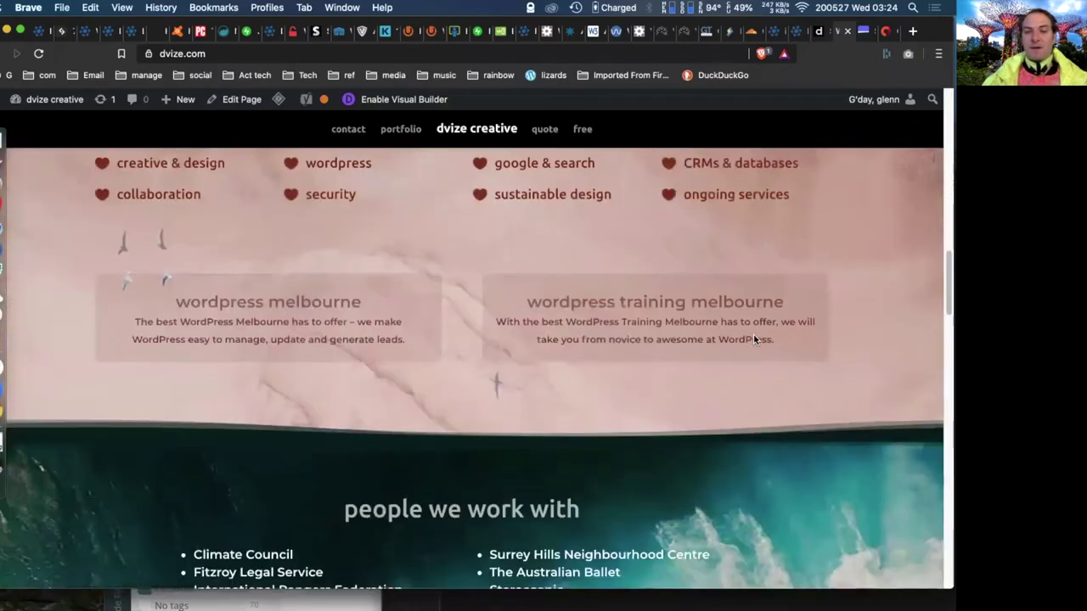
pyautogui.scroll(15, 753, 340)
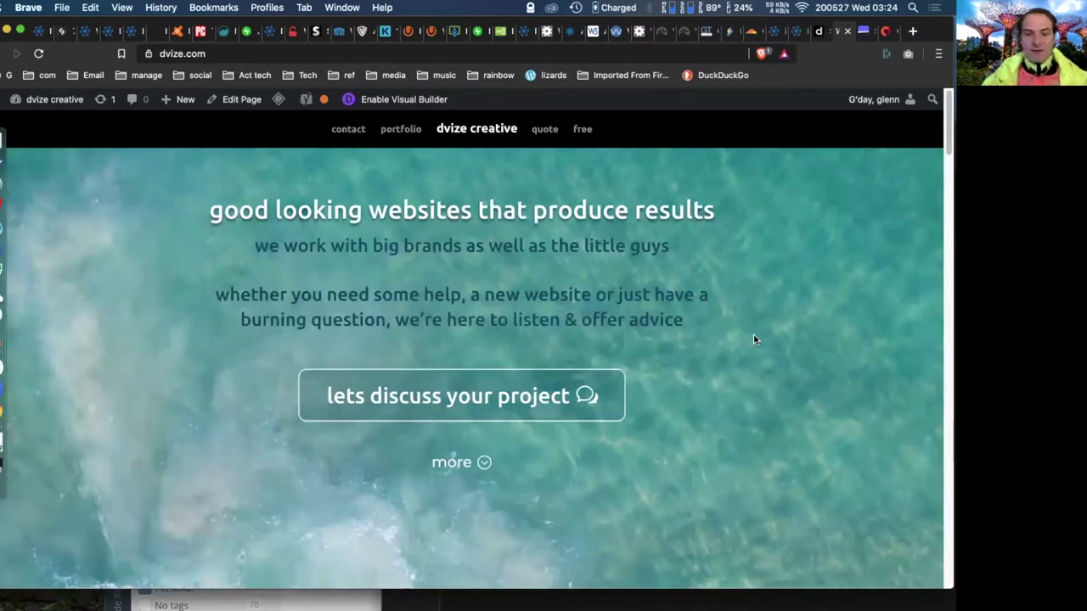
pyautogui.click(686, 34)
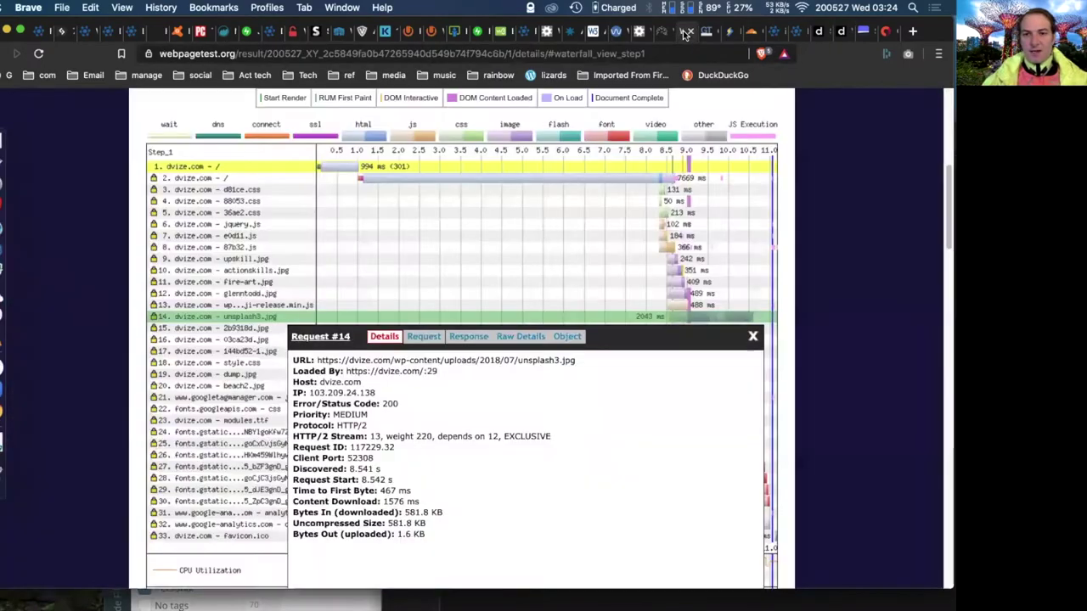
pyautogui.click(751, 339)
# Step: Examine the waterfall's remaining requests and inspect the details of the 2b9318d.jpg image request, closing them again
pyautogui.scroll(-1, 581, 412)
pyautogui.scroll(-1, 580, 412)
pyautogui.scroll(2, 581, 412)
pyautogui.scroll(-1, 581, 412)
pyautogui.scroll(-3, 581, 412)
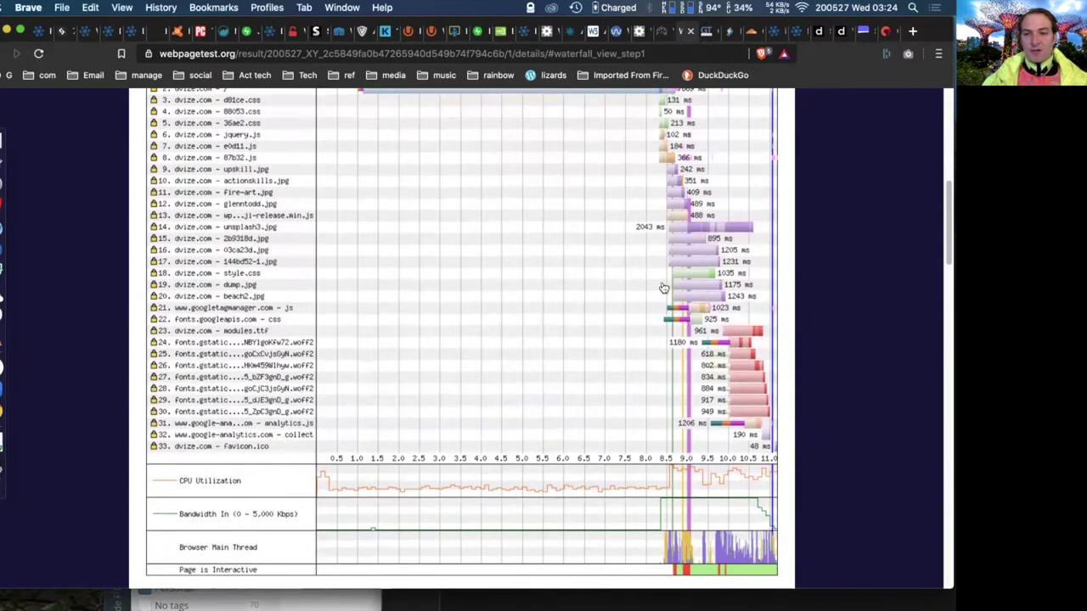
pyautogui.click(692, 249)
pyautogui.click(691, 240)
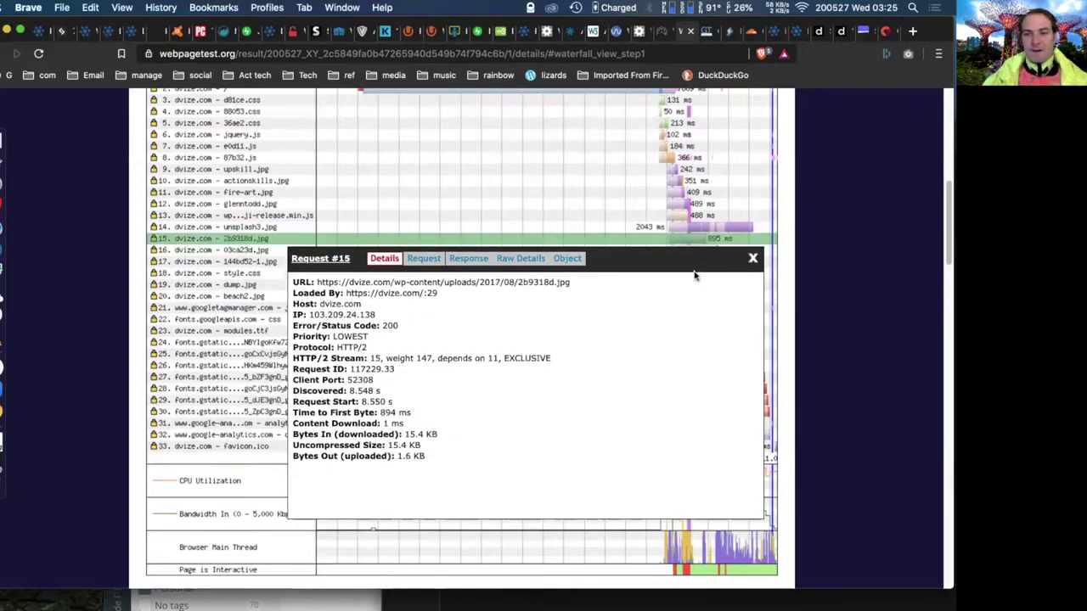
pyautogui.click(751, 258)
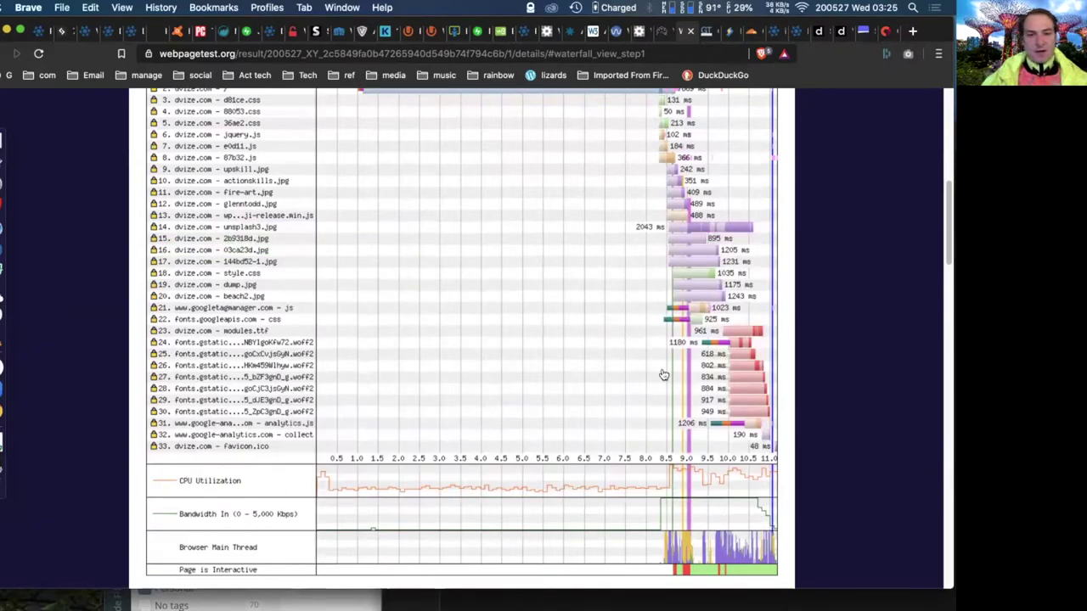
# Step: Inspect the details of the font requests 30 up to 23, including modules.ttf, and close them to view the whole waterfall
pyautogui.click(747, 412)
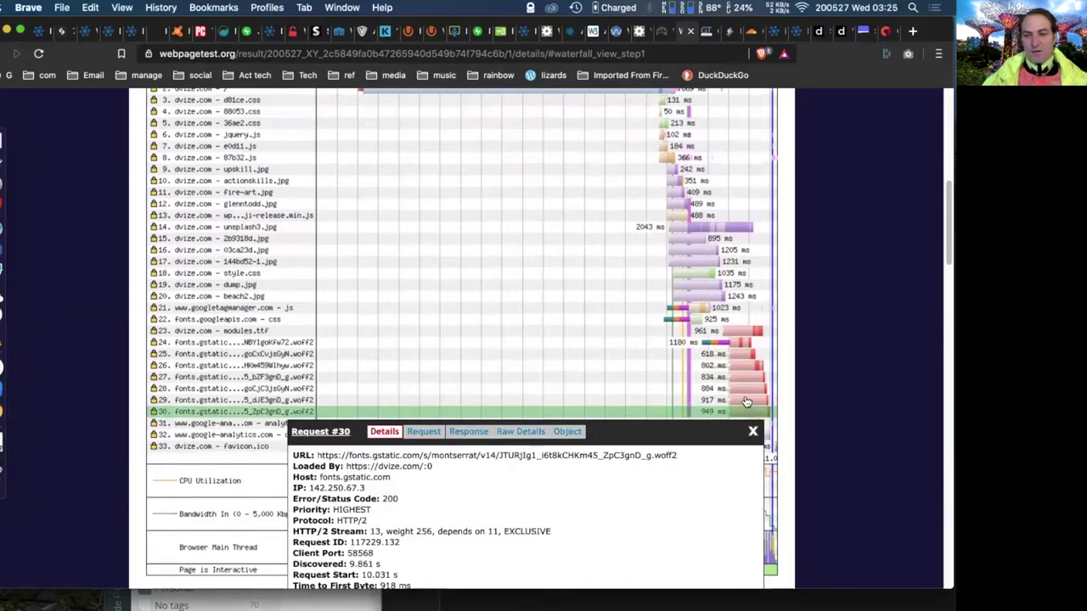
pyautogui.click(745, 400)
pyautogui.click(745, 389)
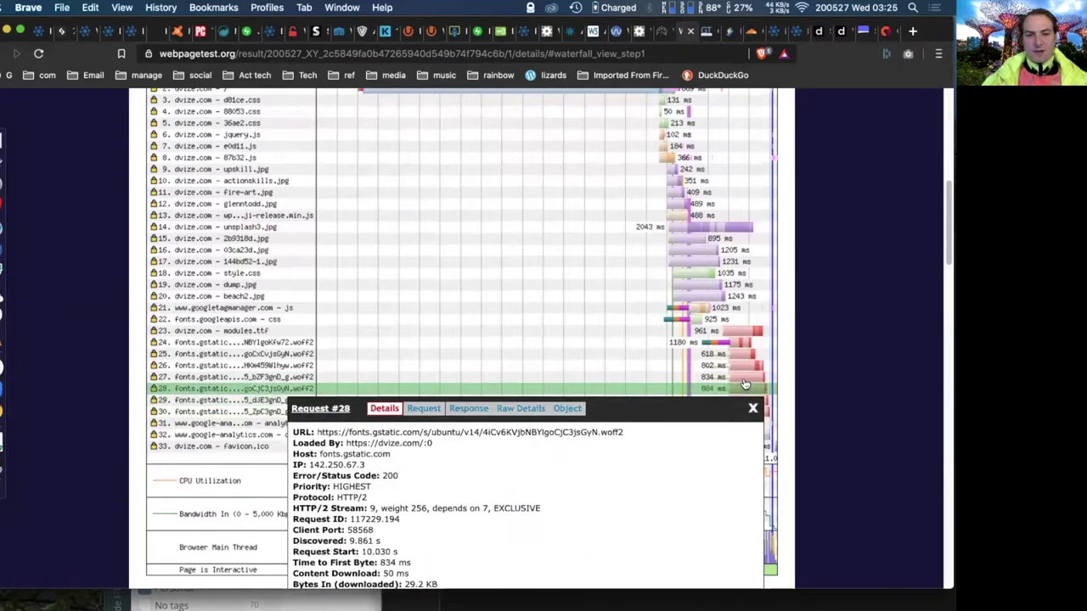
pyautogui.click(745, 377)
pyautogui.click(747, 366)
pyautogui.click(745, 354)
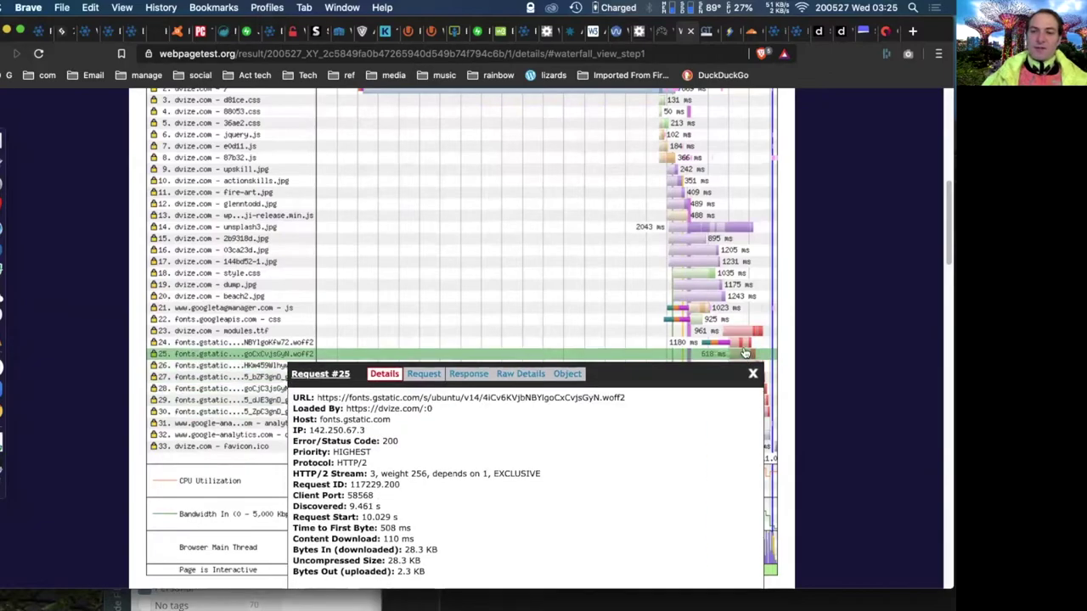
pyautogui.click(745, 342)
pyautogui.click(744, 331)
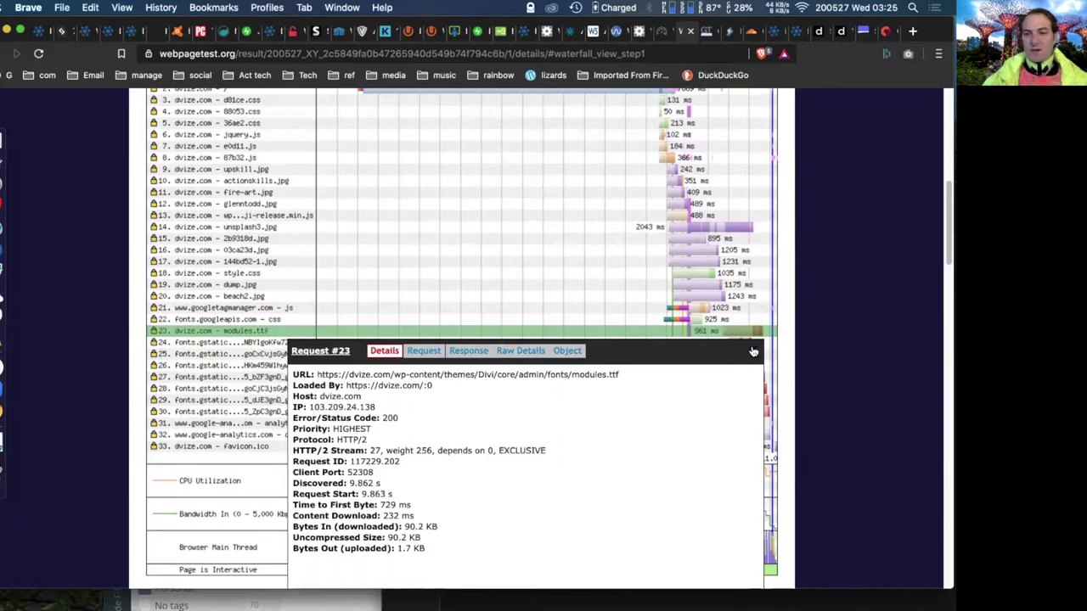
pyautogui.click(753, 352)
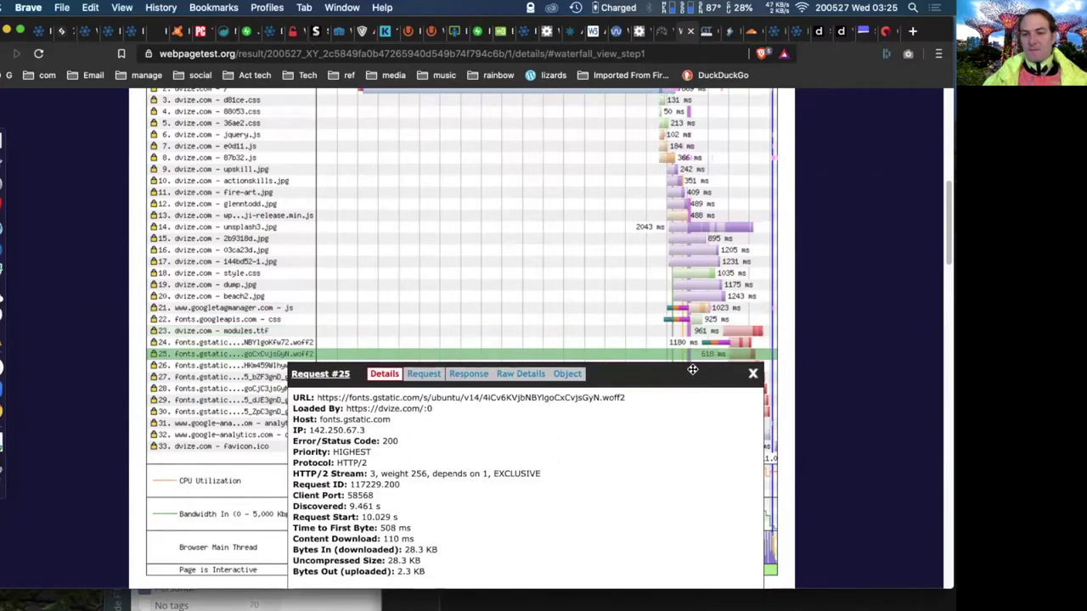
pyautogui.click(754, 374)
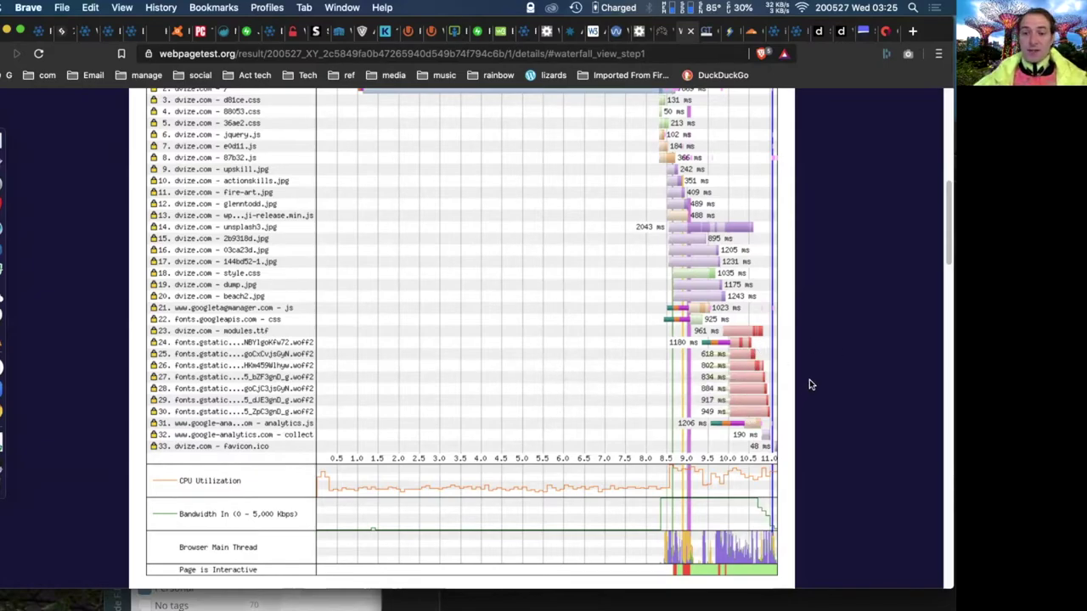
pyautogui.scroll(3, 502, 296)
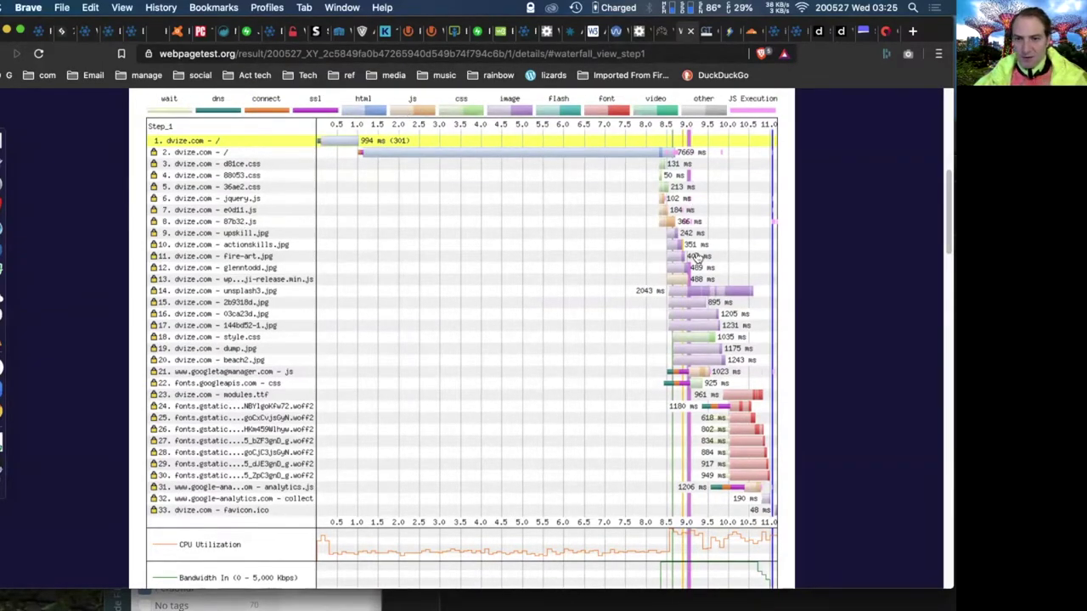
pyautogui.scroll(1, 594, 338)
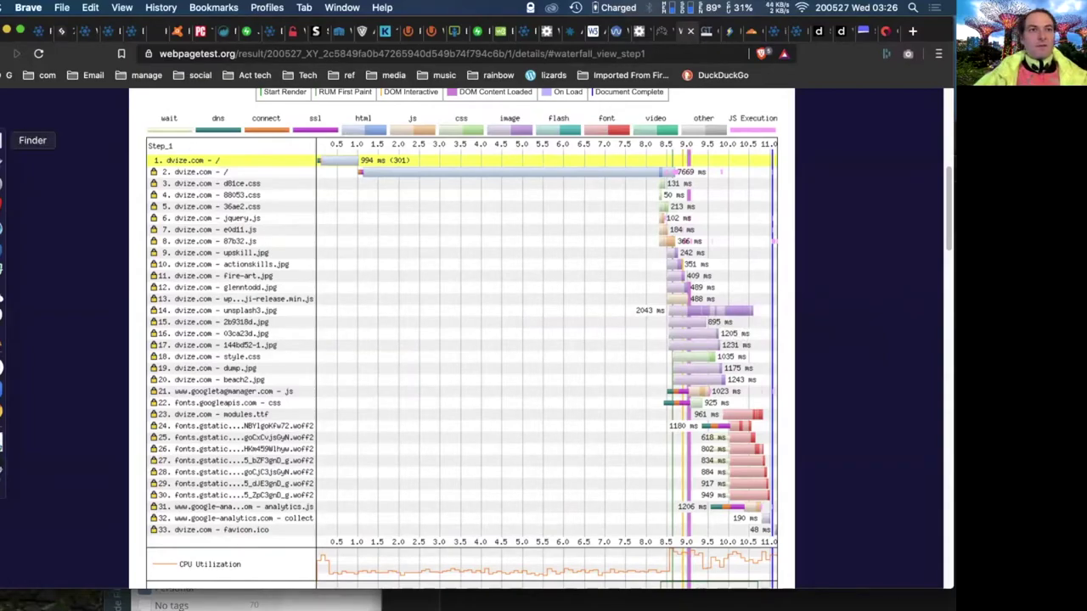
# Step: Open the dvize.com WebPageTest results summary and compare the three runs' waterfalls, load times and content breakdown
pyautogui.press('super+Tab')
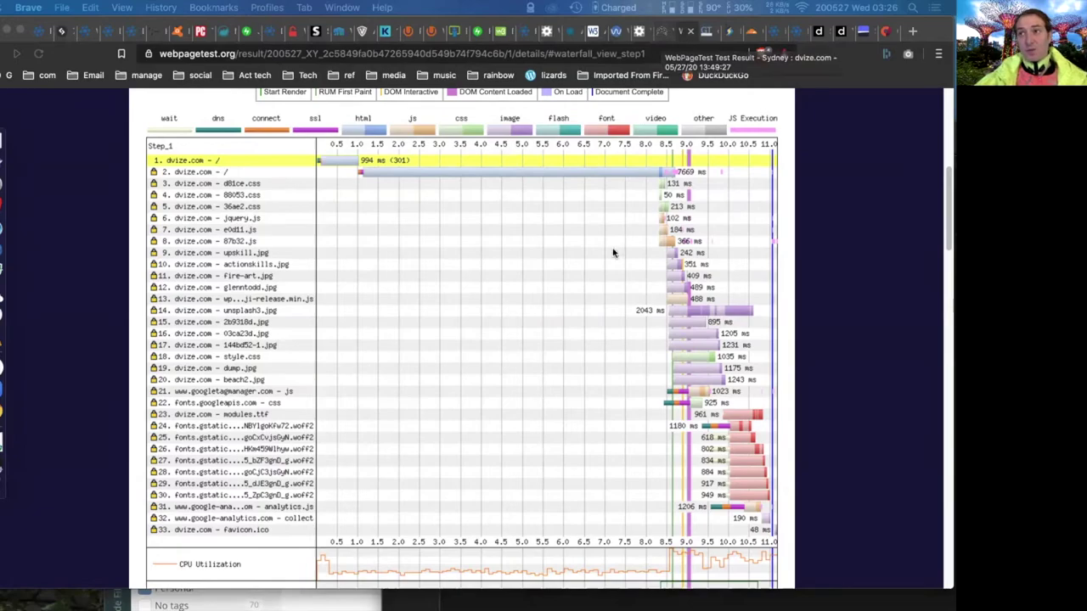
pyautogui.click(661, 31)
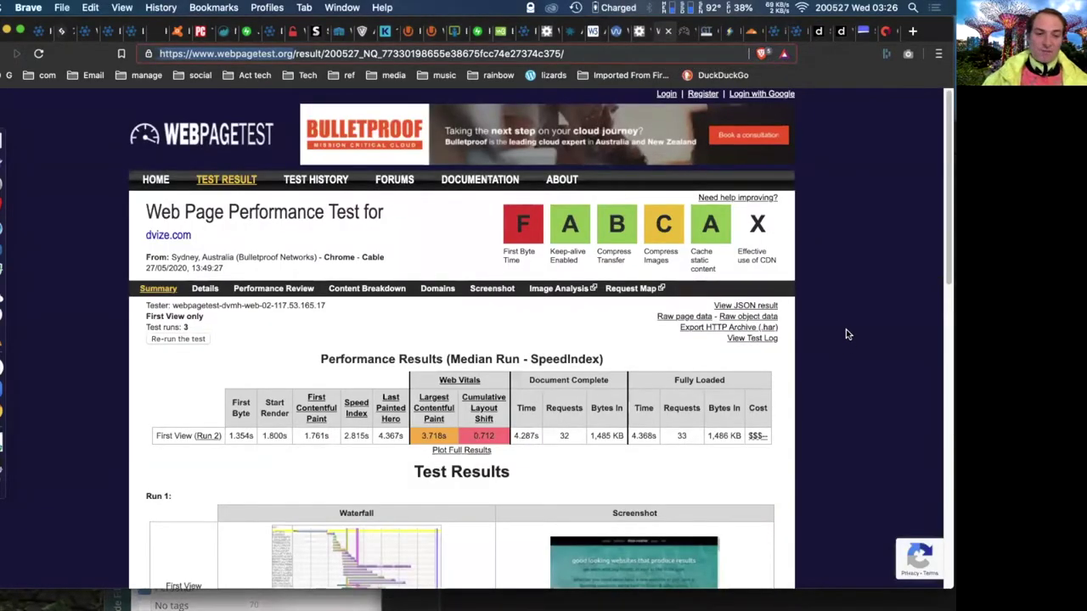
pyautogui.scroll(-5, 846, 333)
pyautogui.scroll(-2, 846, 334)
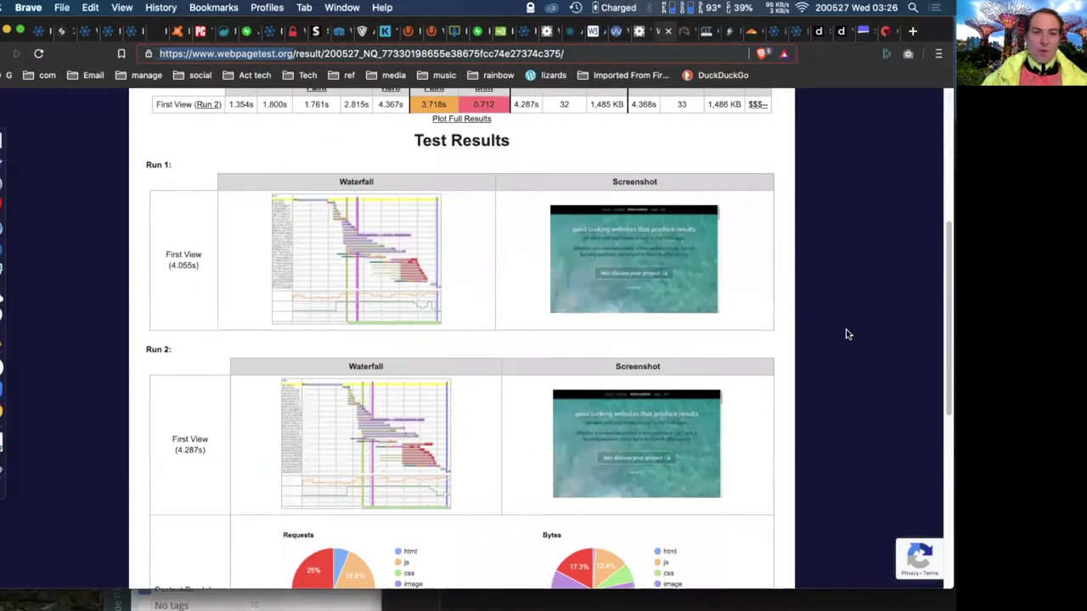
pyautogui.scroll(-2, 845, 334)
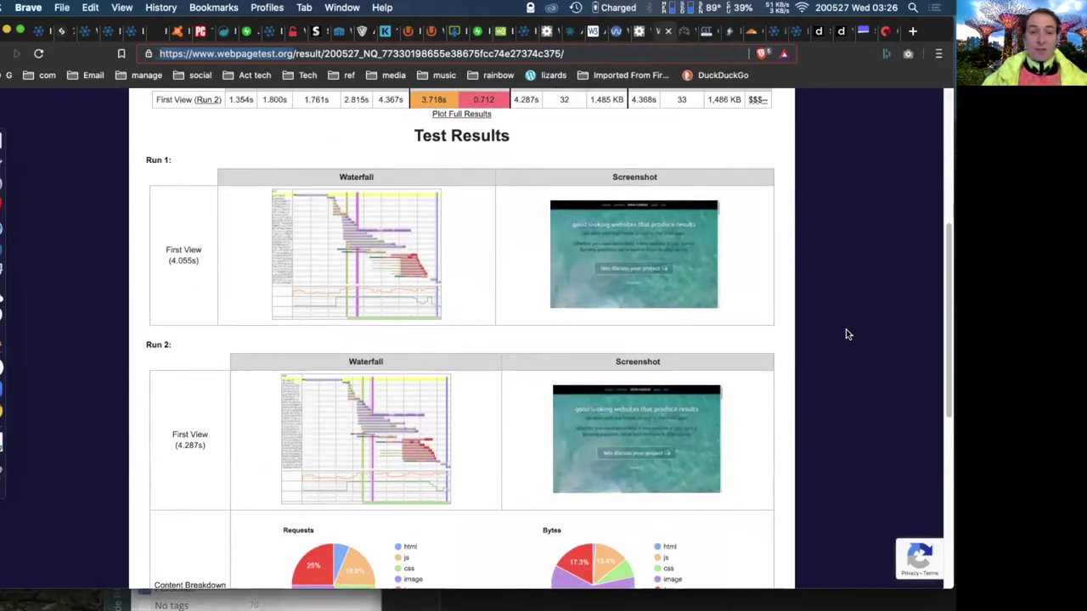
pyautogui.scroll(-2, 846, 334)
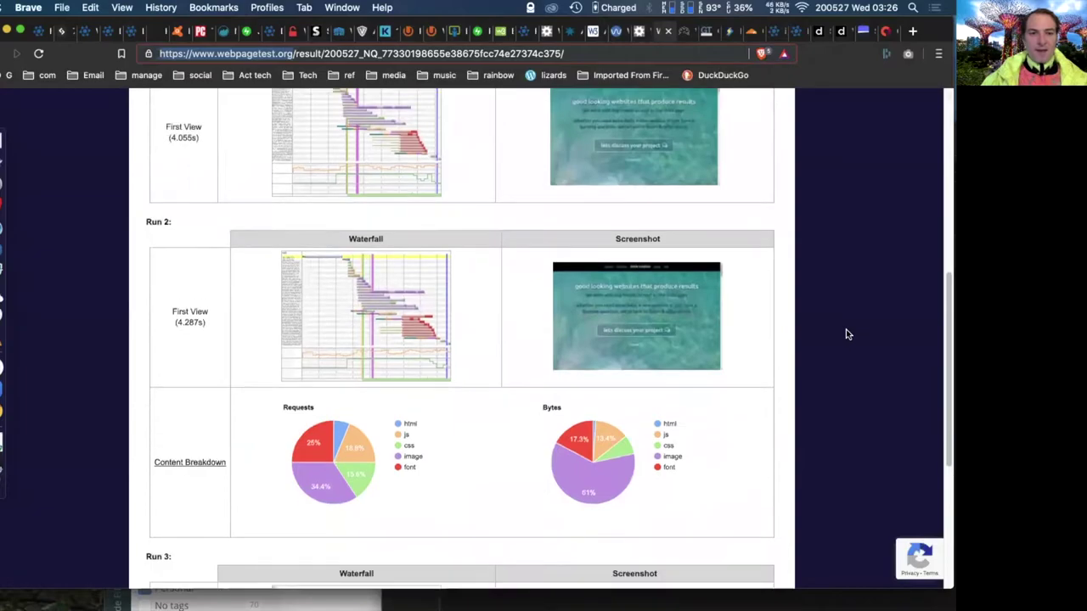
pyautogui.scroll(-6, 845, 334)
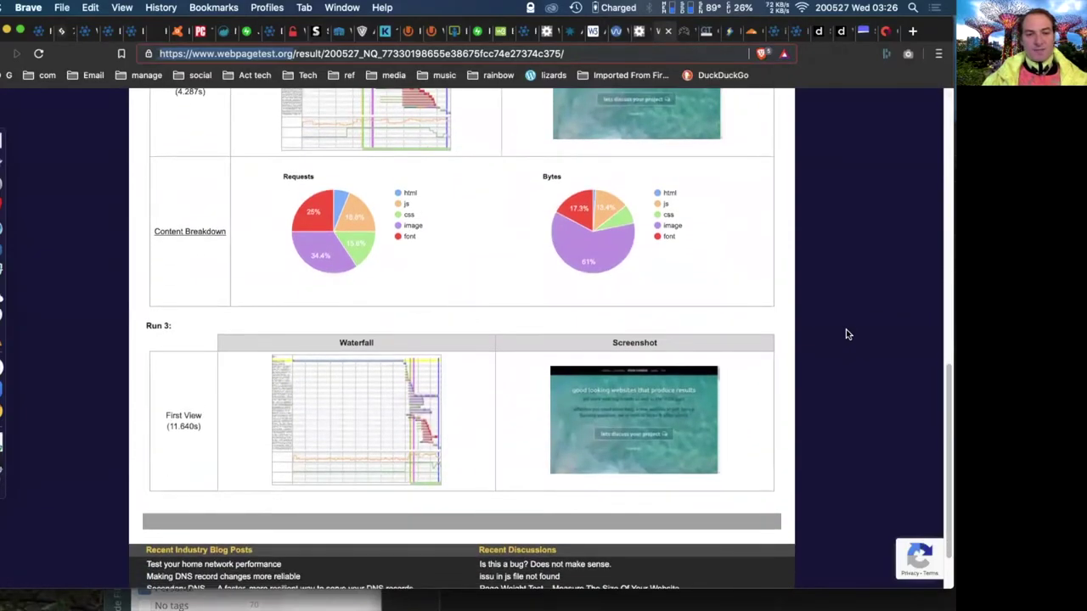
pyautogui.scroll(10, 846, 334)
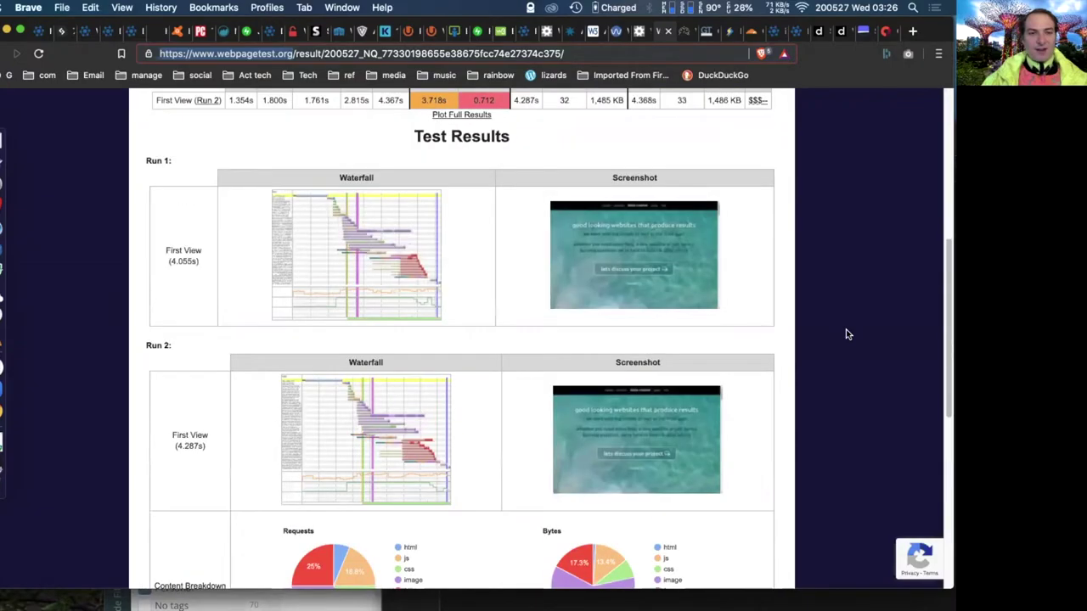
pyautogui.scroll(-1, 846, 334)
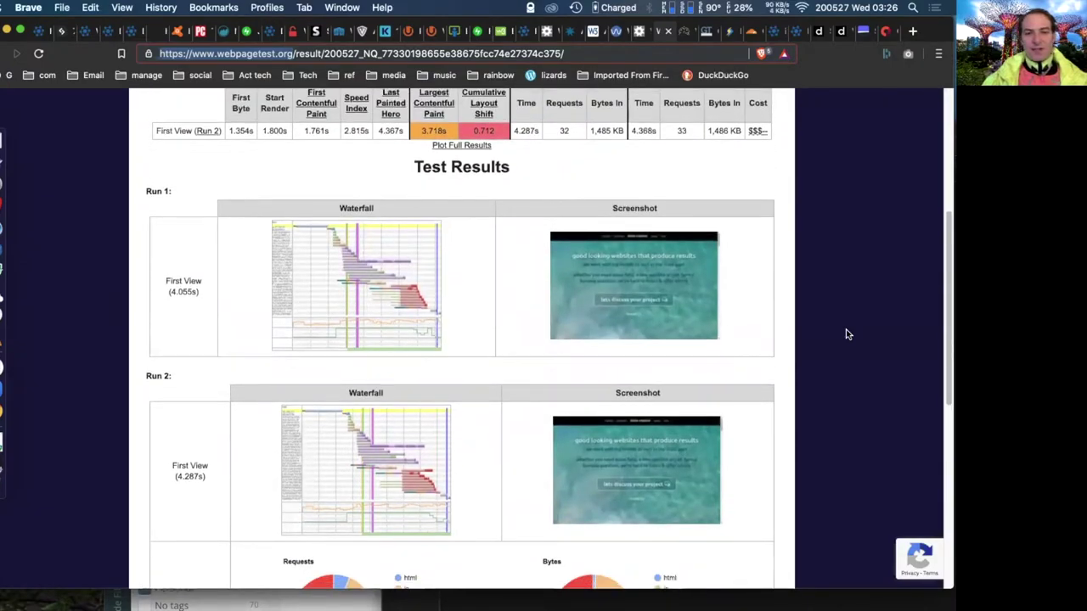
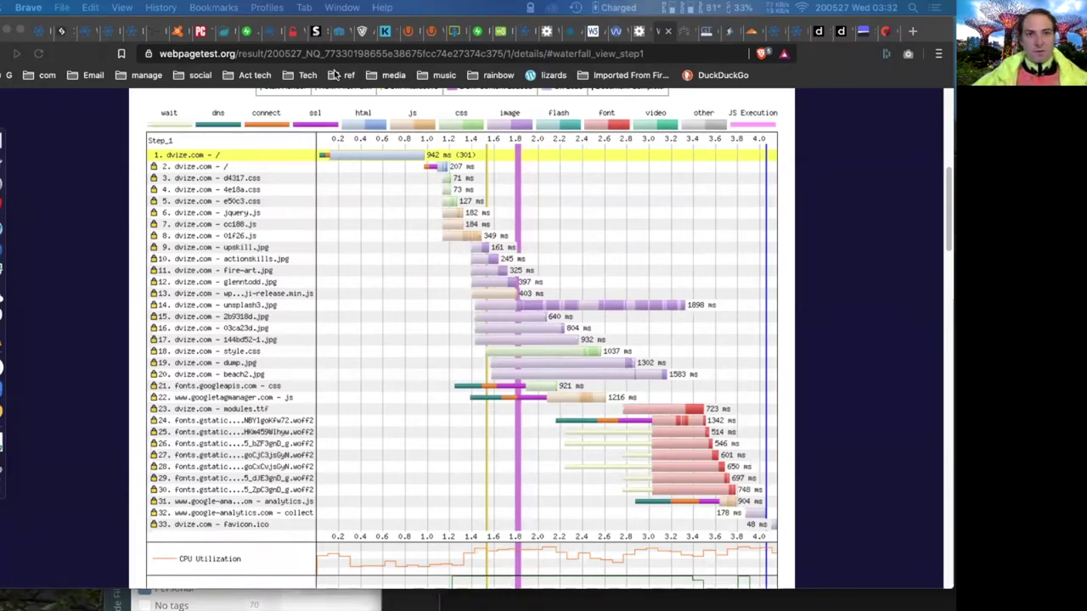
# Step: Bring up the GTmetrix home page with its website analysis form
pyautogui.click(706, 31)
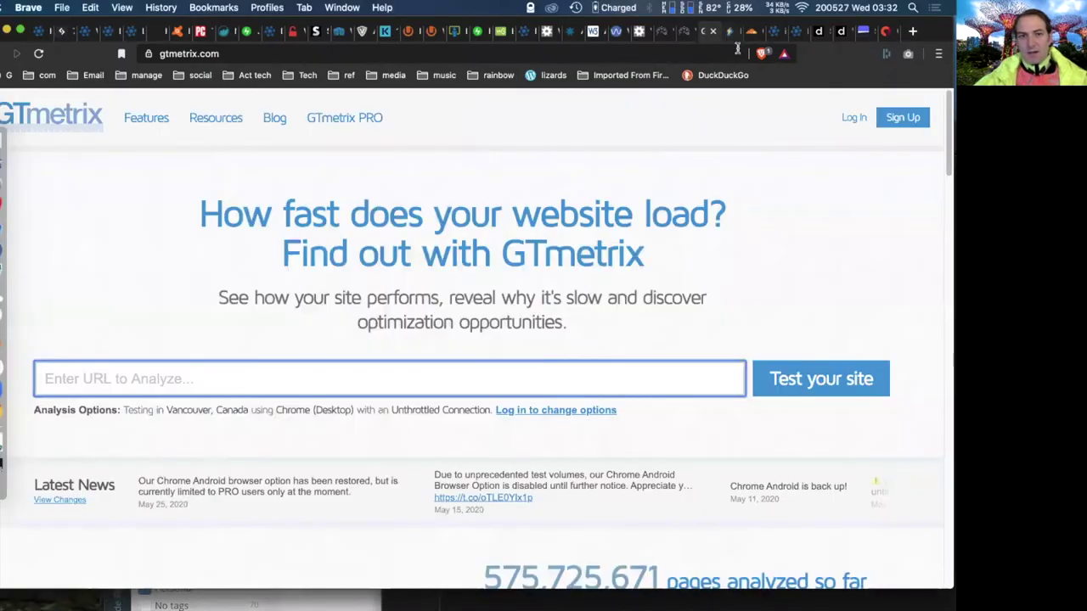
# Step: Bring up the LiteSpeed home page, followed by the Cloudflare home page
pyautogui.click(727, 32)
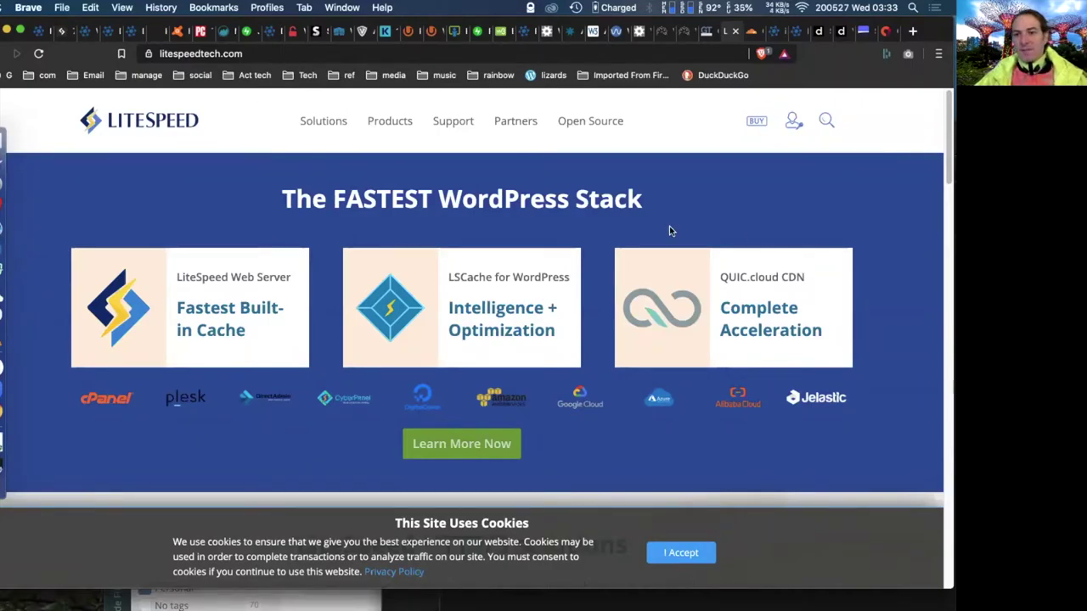
pyautogui.click(752, 34)
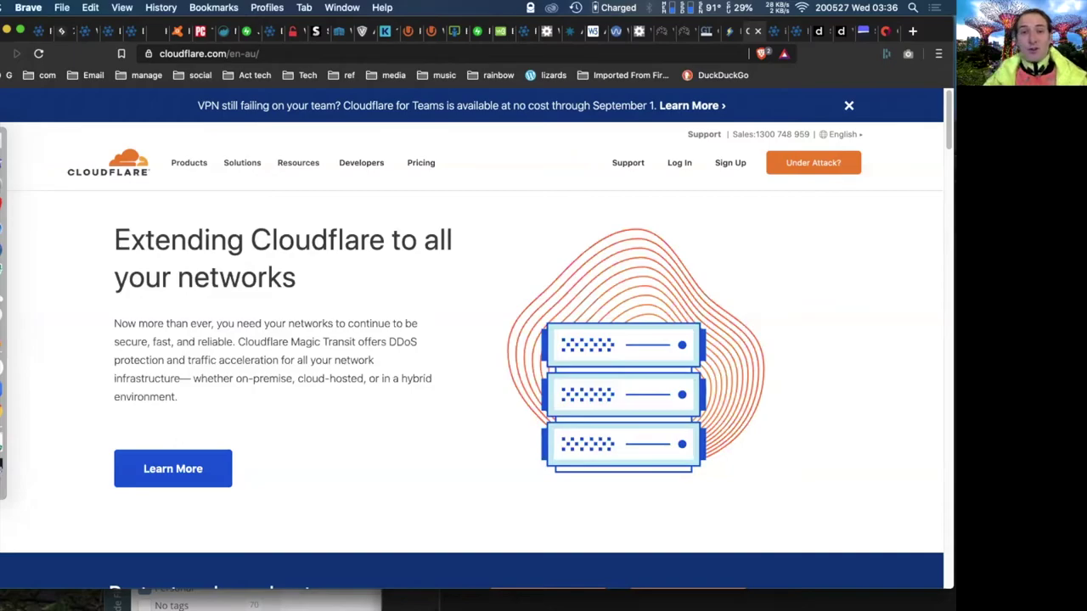
# Step: Return to the fast-secure-wordpress webinar notes and read the Caching, WordPress Cache and Content Distribution Network sections
pyautogui.click(42, 31)
pyautogui.scroll(-10, 456, 366)
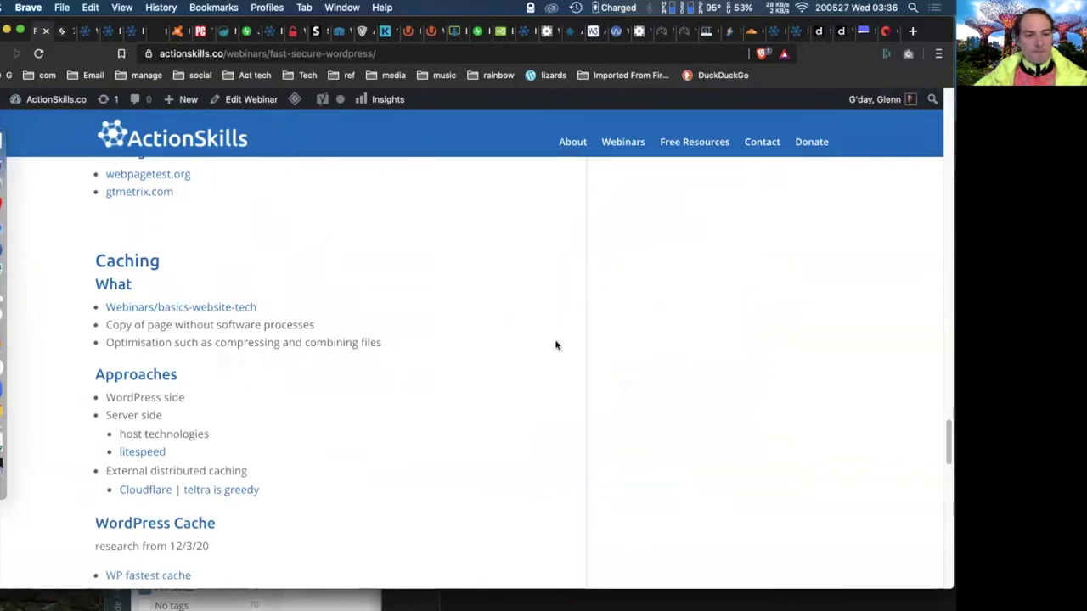
pyautogui.scroll(-3, 565, 343)
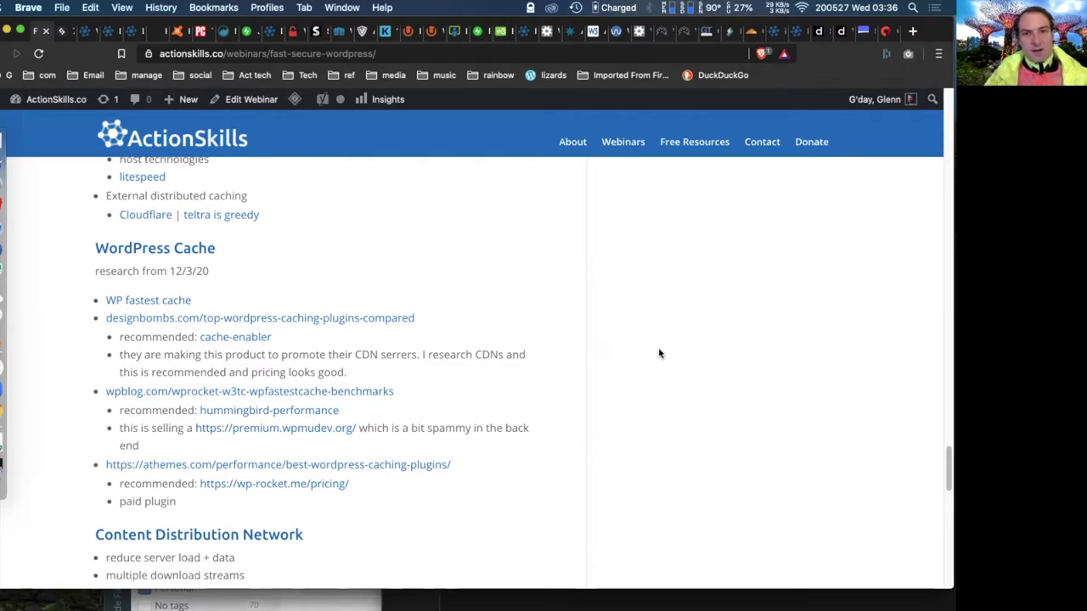
pyautogui.scroll(-2, 659, 353)
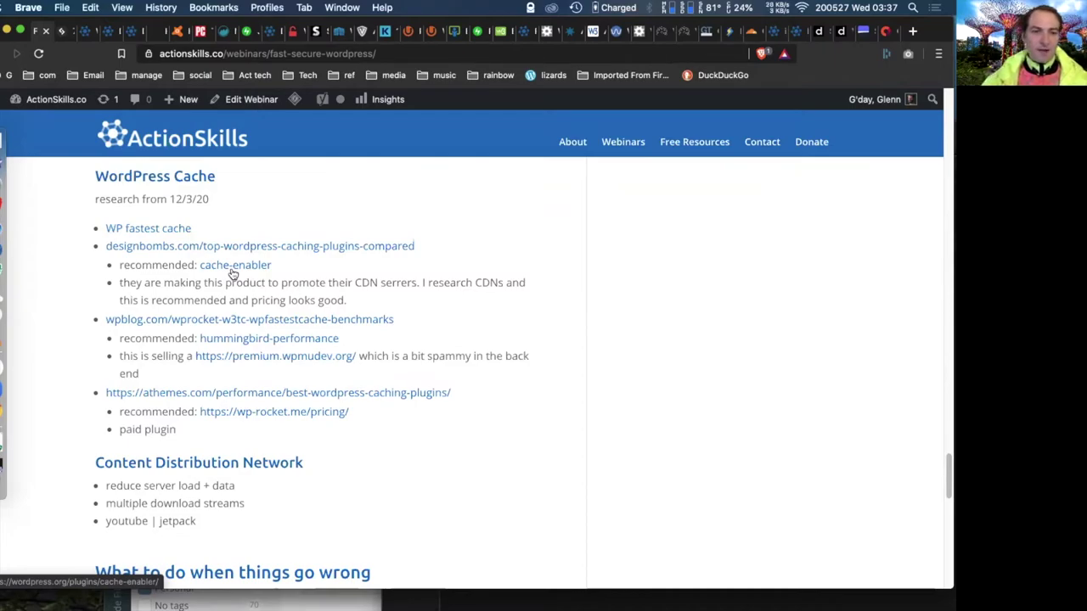
pyautogui.scroll(-2, 236, 275)
pyautogui.scroll(-2, 400, 332)
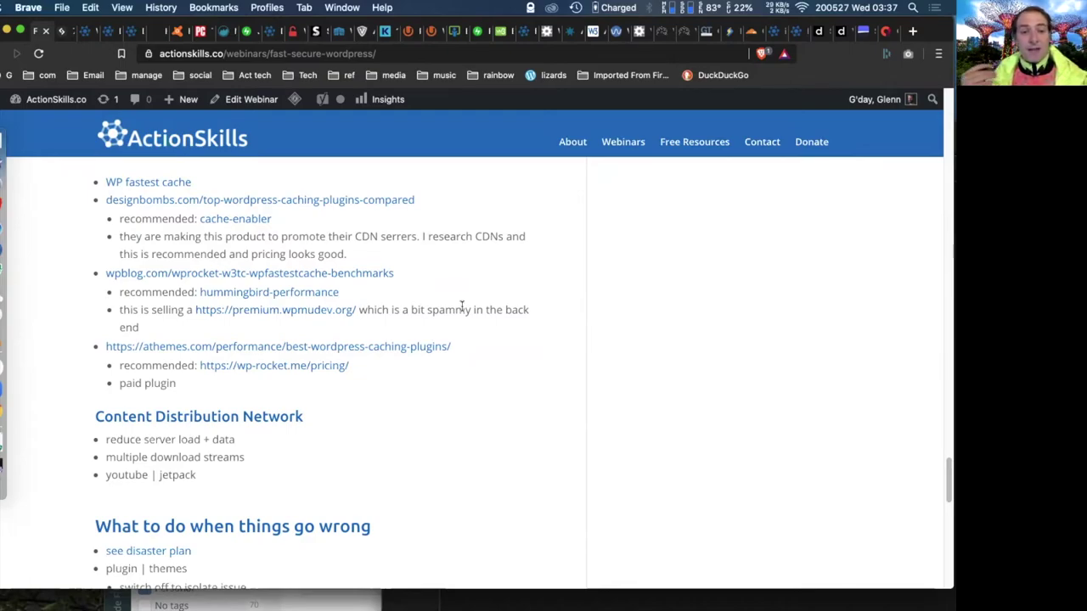
pyautogui.scroll(-3, 461, 306)
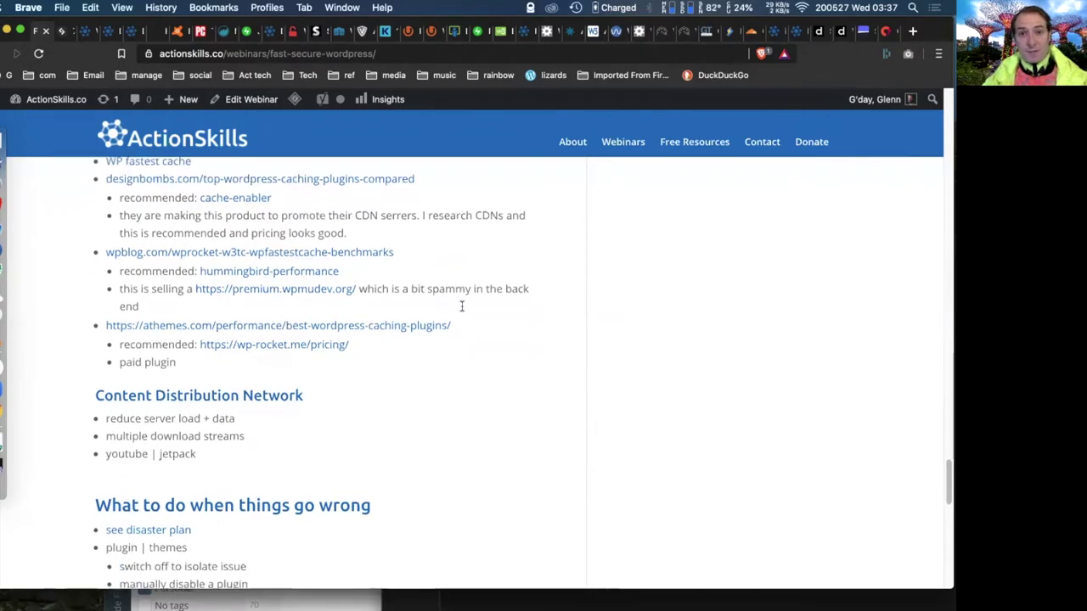
pyautogui.scroll(-1, 462, 307)
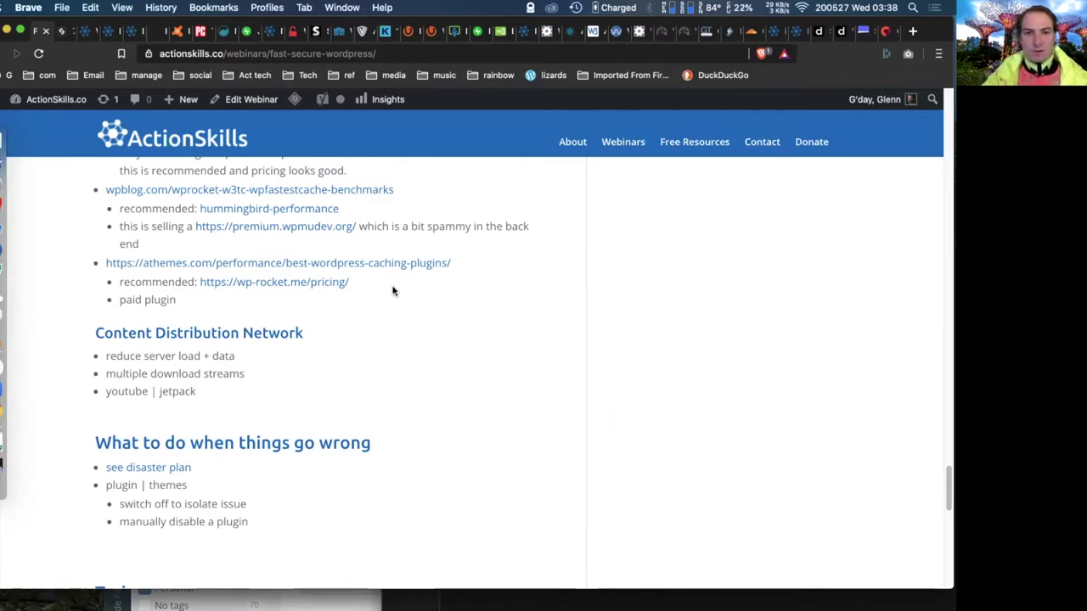
pyautogui.scroll(5, 391, 319)
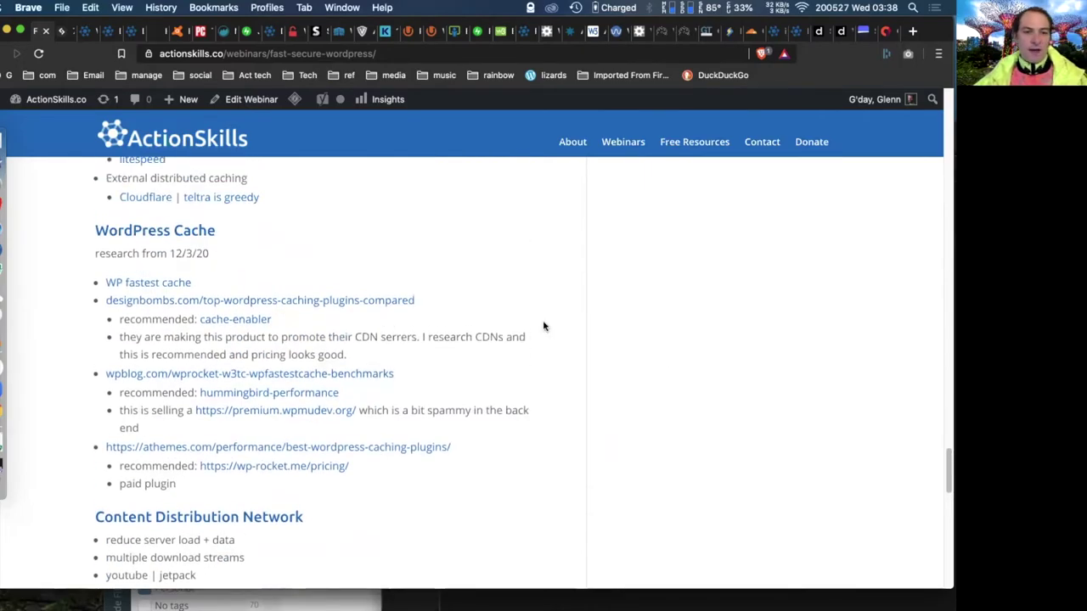
# Step: Open the WP Fastest Cache plugin page from the notes in a separate tab, read its description, and return to the notes
pyautogui.rightClick(155, 287)
pyautogui.click(204, 284)
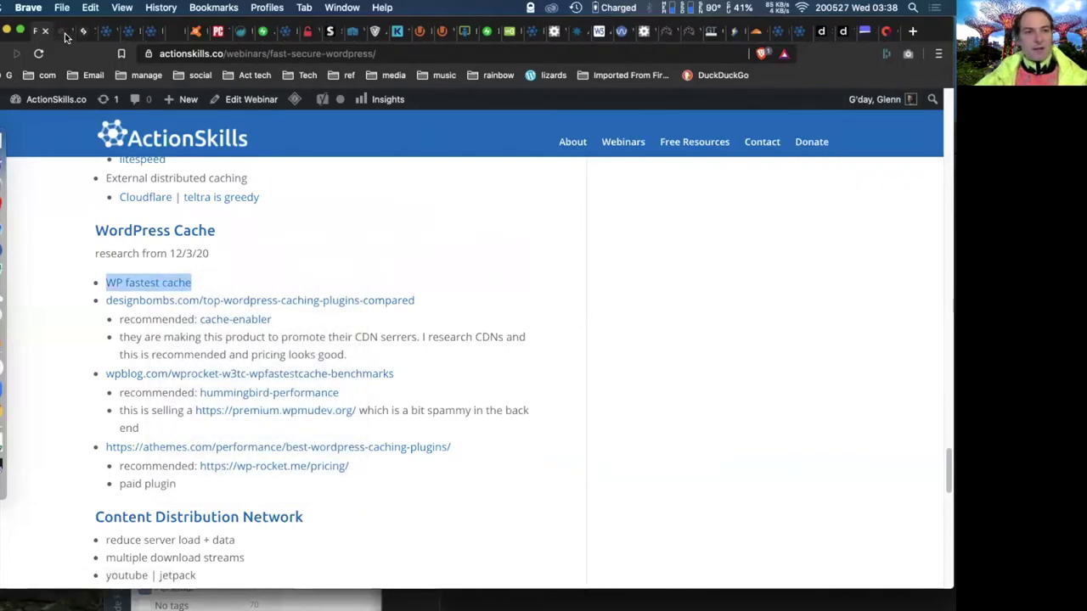
pyautogui.click(62, 32)
pyautogui.scroll(-3, 558, 412)
pyautogui.scroll(-4, 597, 390)
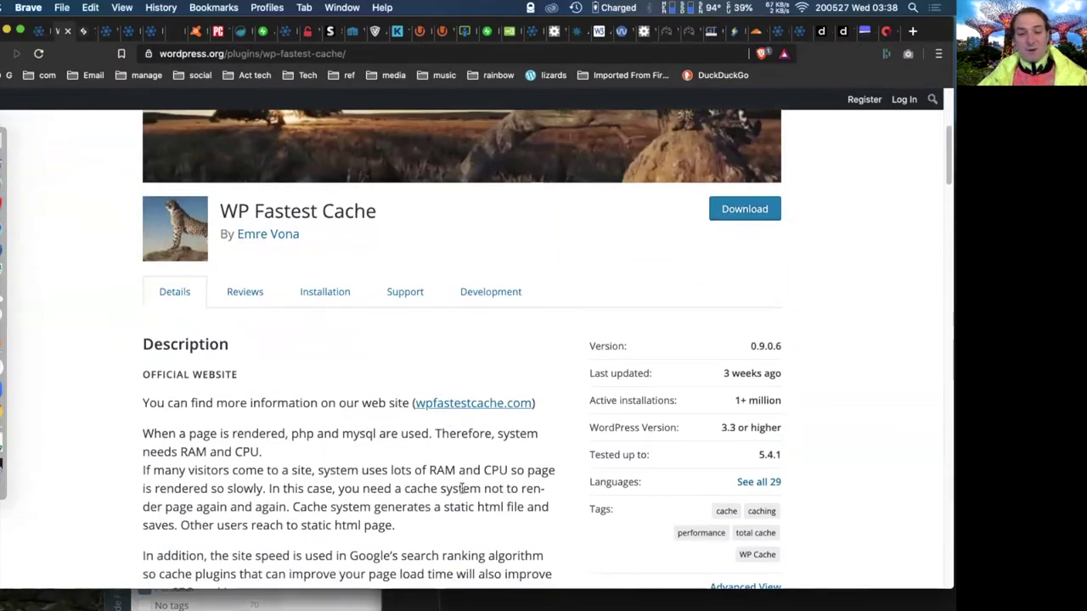
pyautogui.scroll(-5, 367, 461)
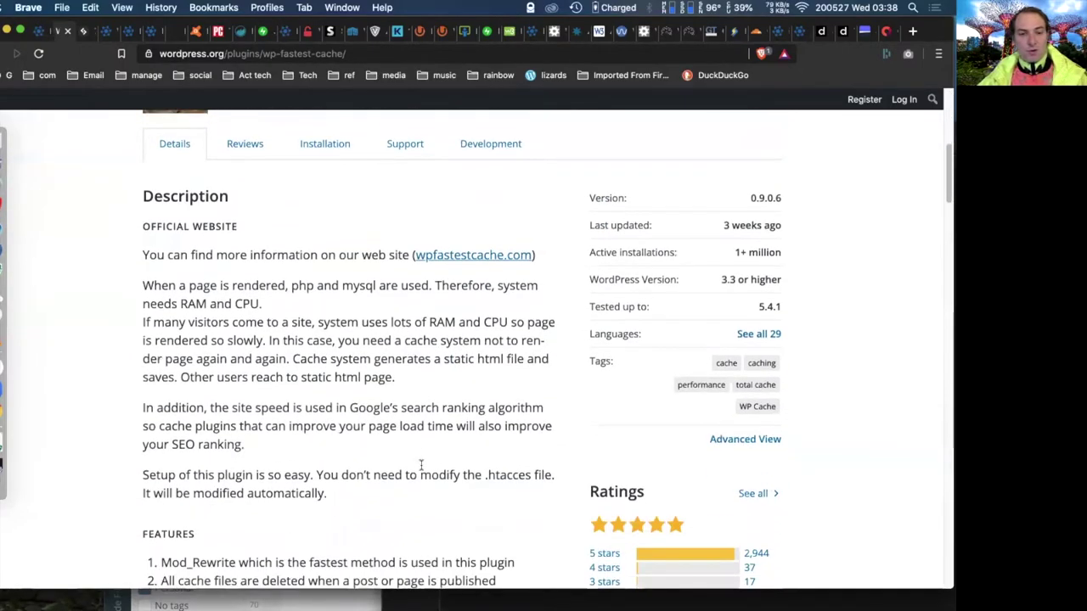
pyautogui.scroll(8, 332, 493)
pyautogui.scroll(1, 332, 492)
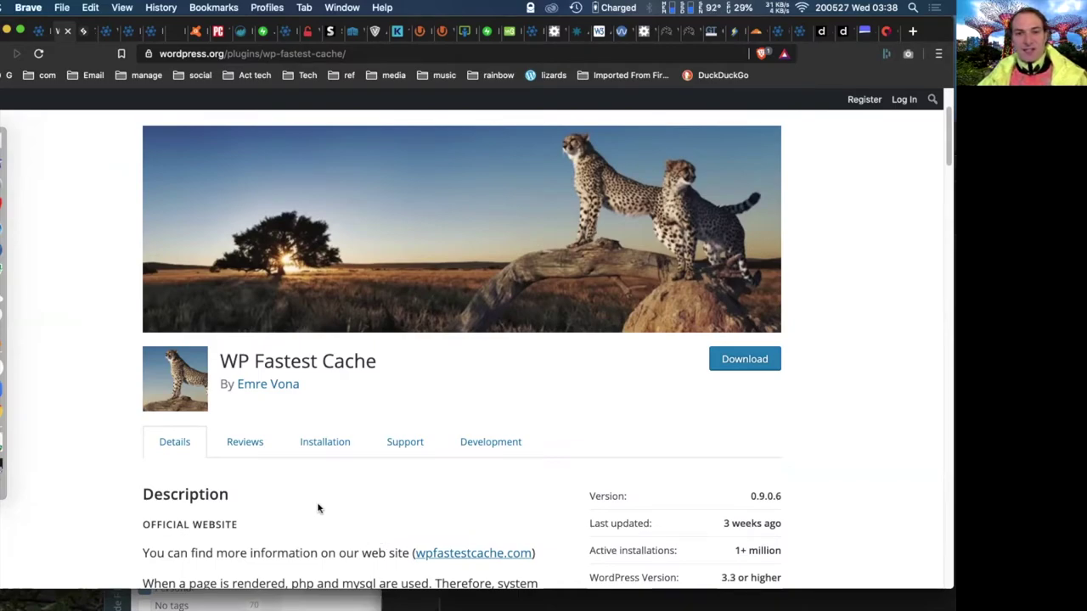
pyautogui.scroll(-4, 321, 509)
pyautogui.scroll(-1, 348, 518)
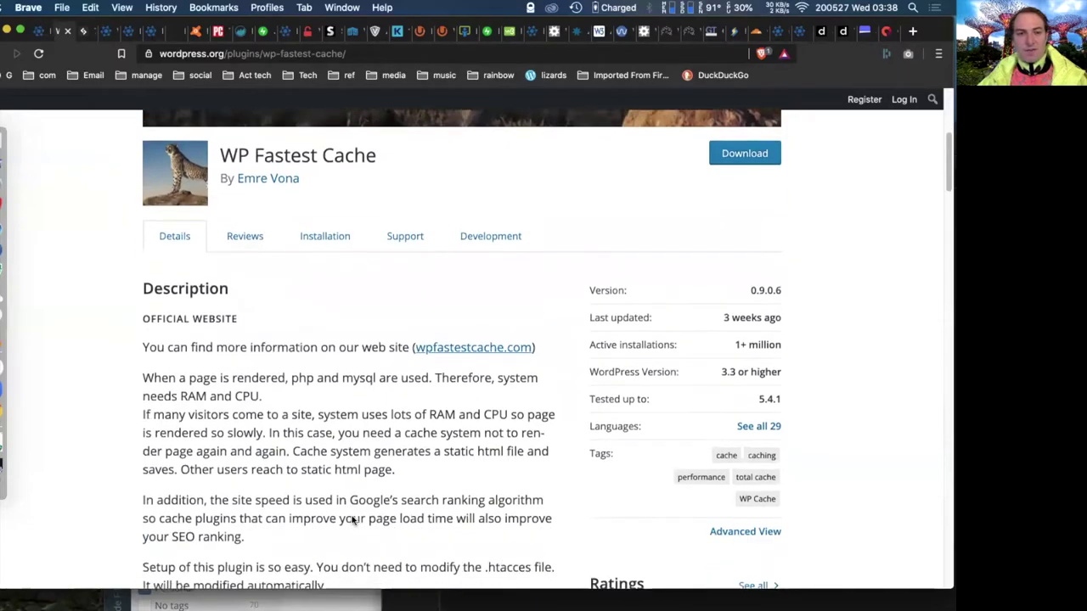
pyautogui.scroll(-1, 355, 516)
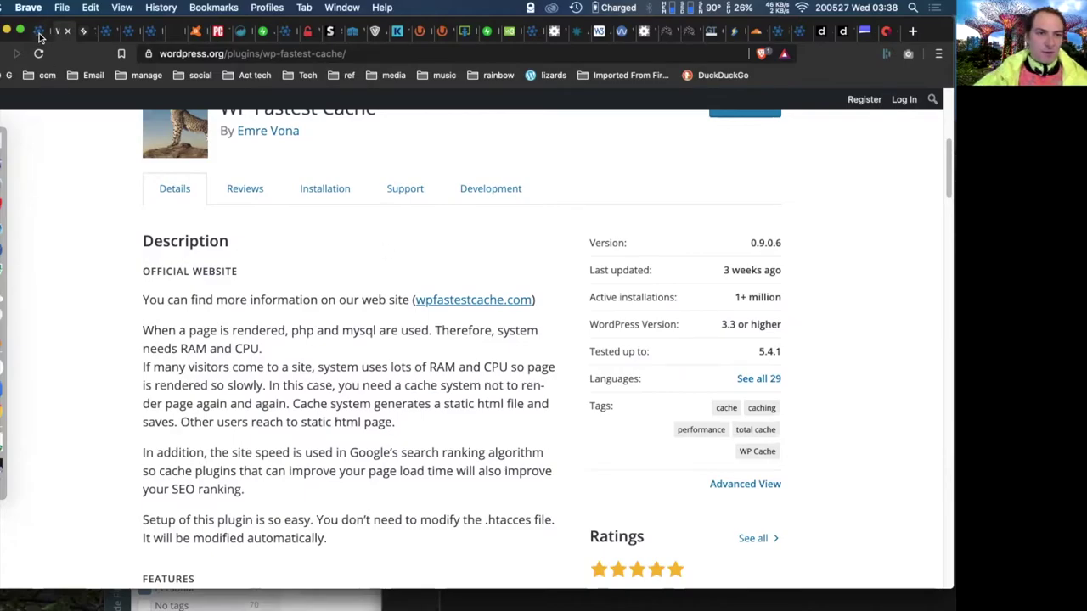
pyautogui.click(39, 35)
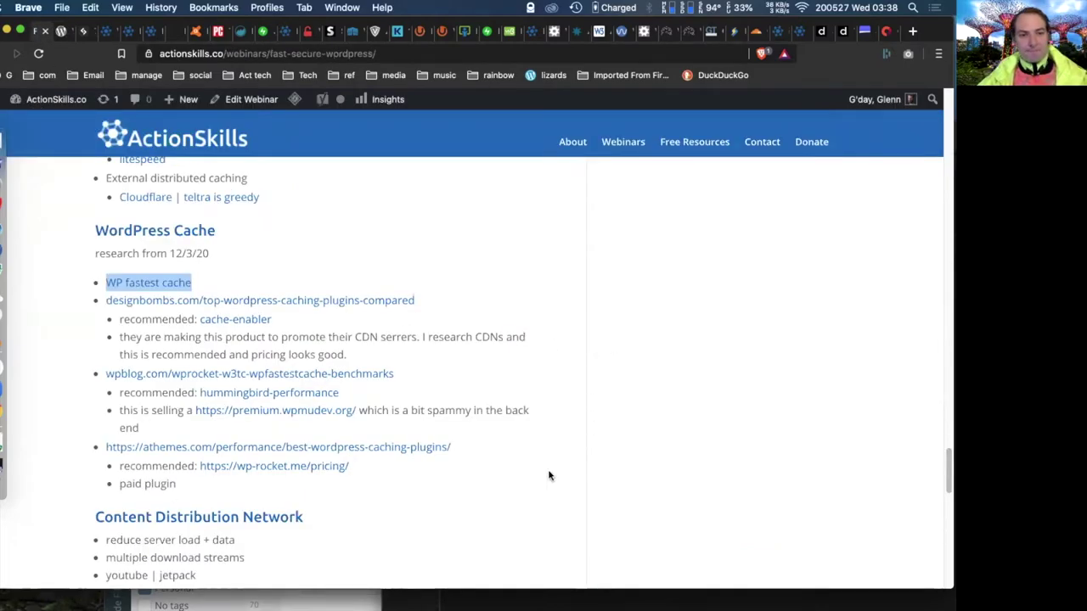
pyautogui.click(291, 259)
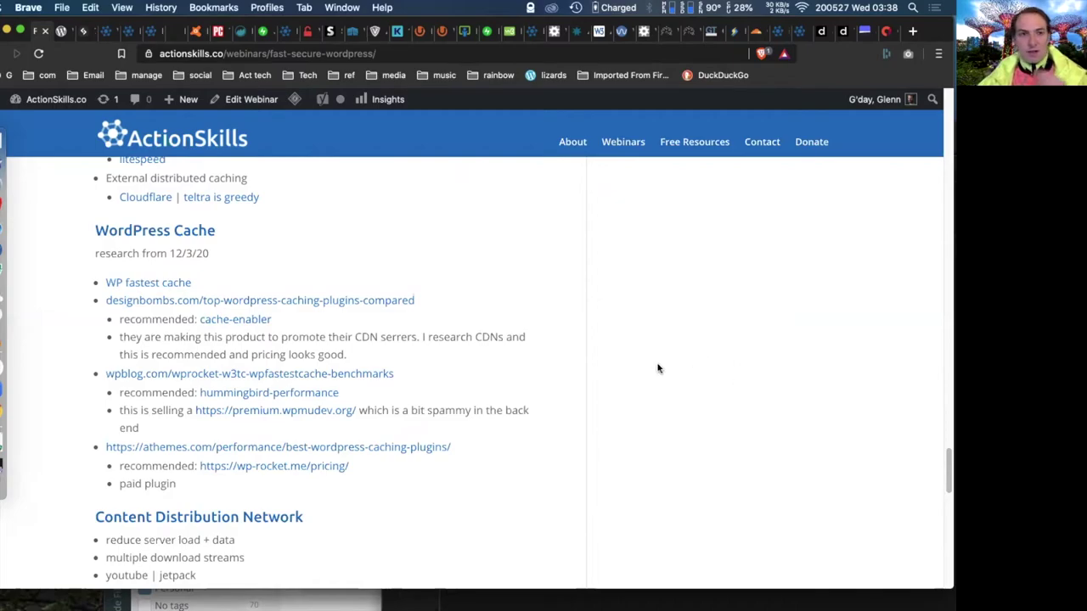
# Step: Open the LiteSpeed Cache dashboard in the ActionSkills.co WordPress admin and examine its usage statistics, cache status and crawler status
pyautogui.click(770, 34)
pyautogui.click(802, 31)
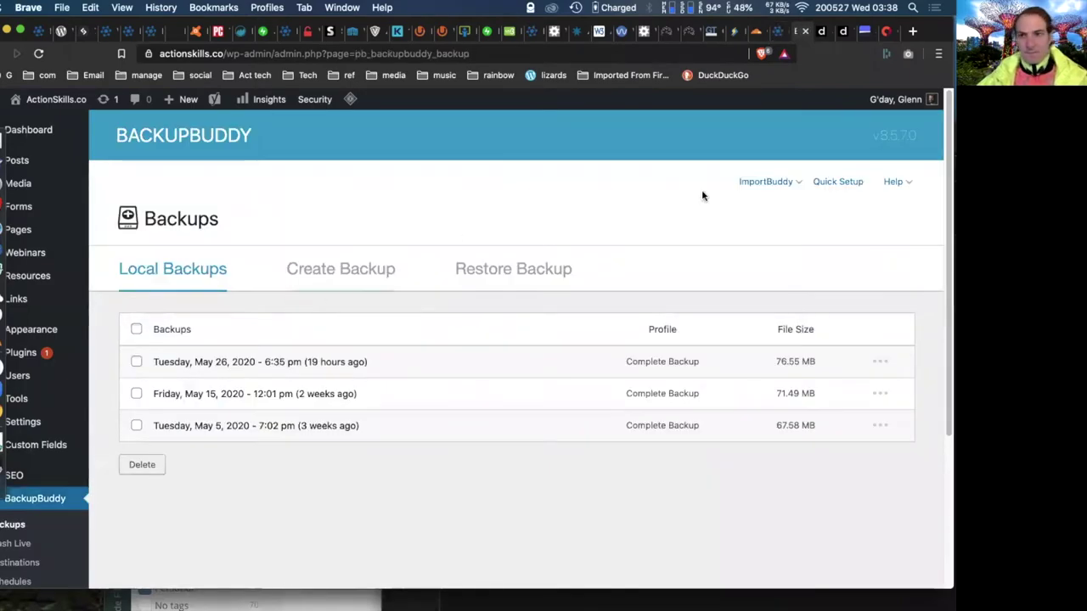
pyautogui.scroll(-3, 696, 190)
pyautogui.scroll(-2, 695, 191)
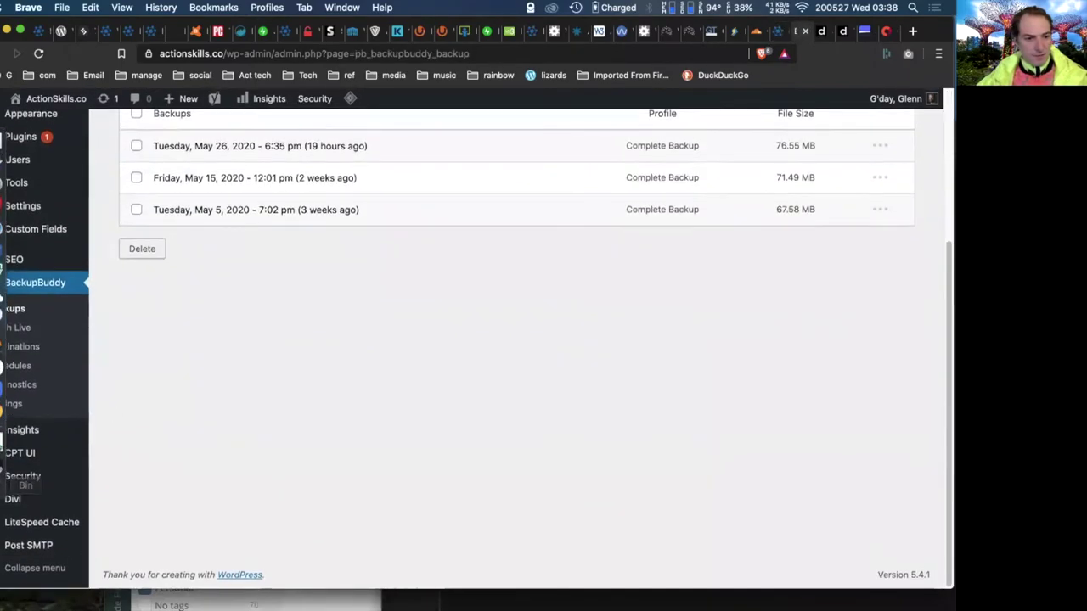
pyautogui.moveTo(39, 528)
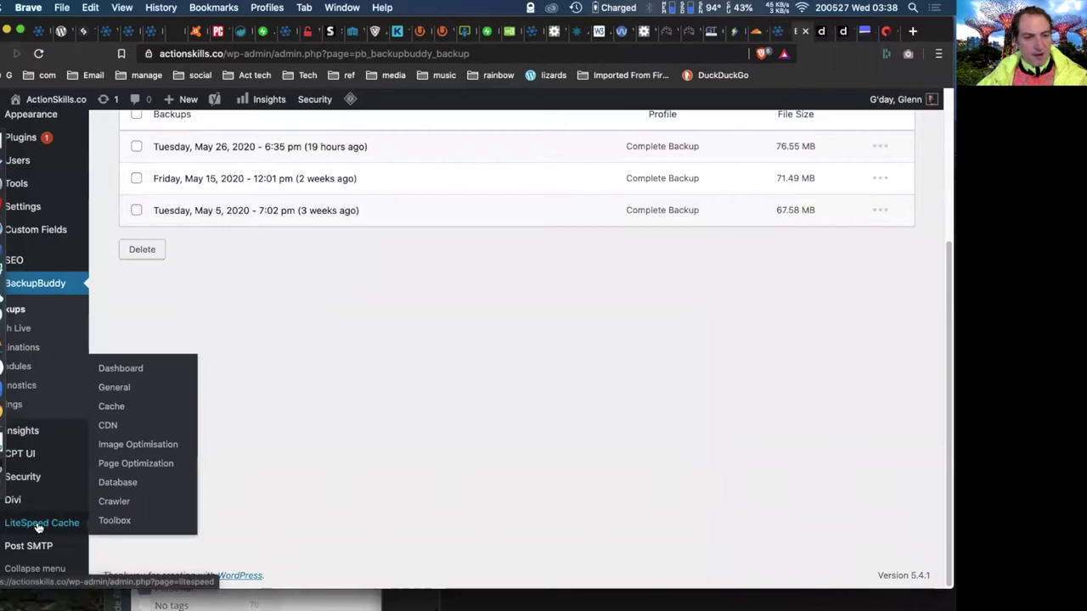
pyautogui.click(136, 368)
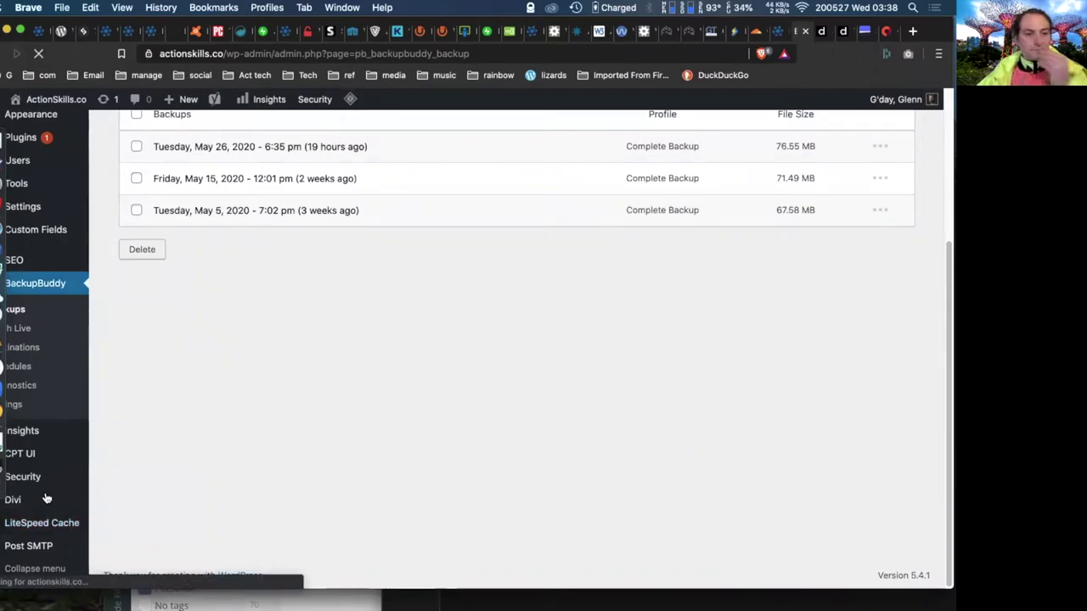
pyautogui.moveTo(58, 526)
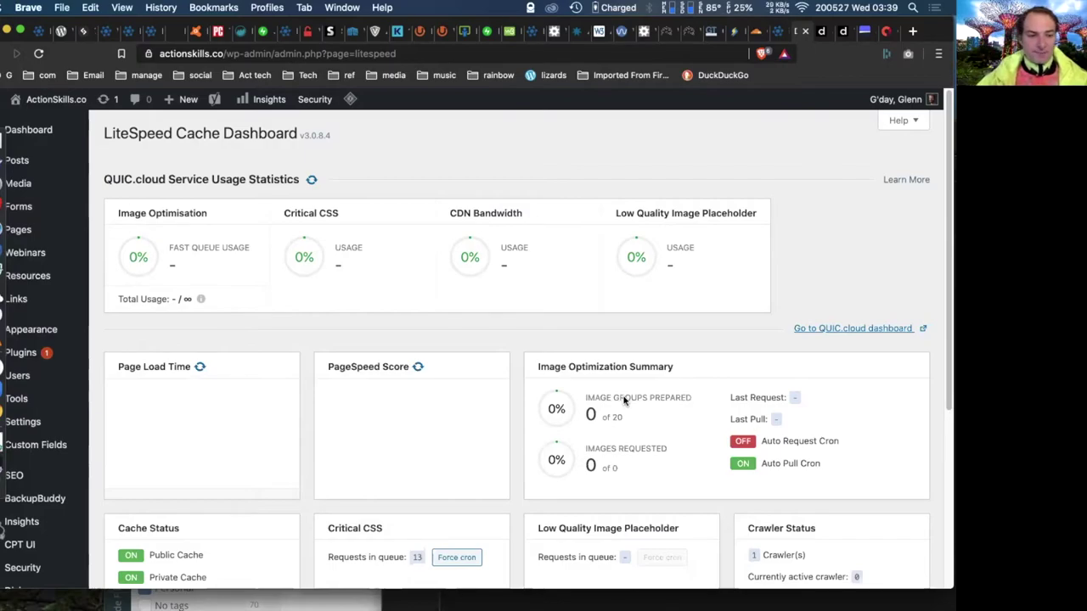
pyautogui.scroll(-2, 352, 413)
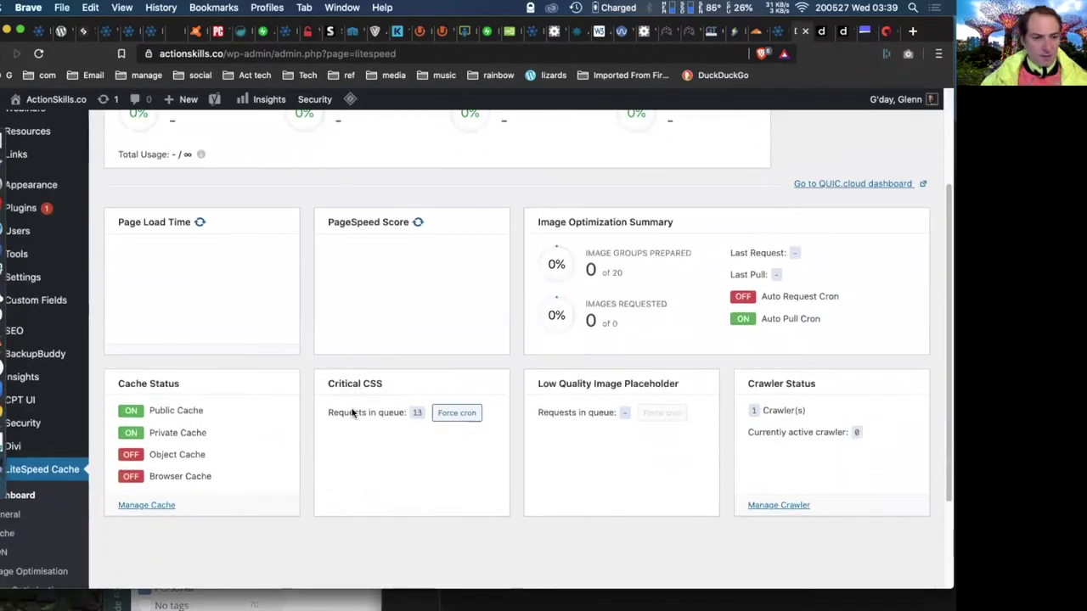
pyautogui.scroll(-3, 352, 413)
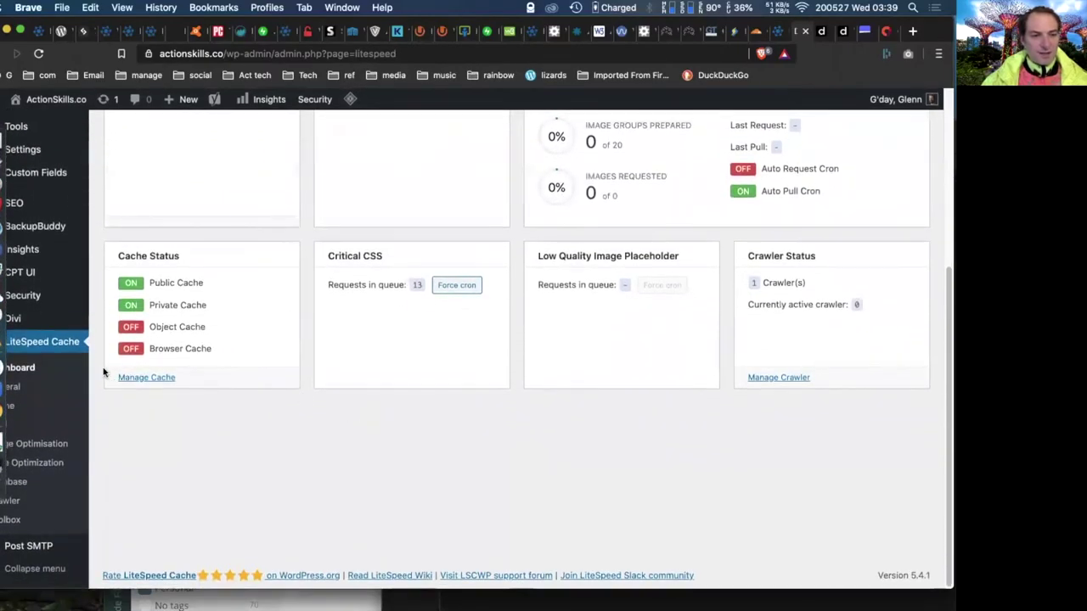
# Step: Turn on Automatically Upgrade in the LiteSpeed Cache general settings and save the changes
pyautogui.click(19, 389)
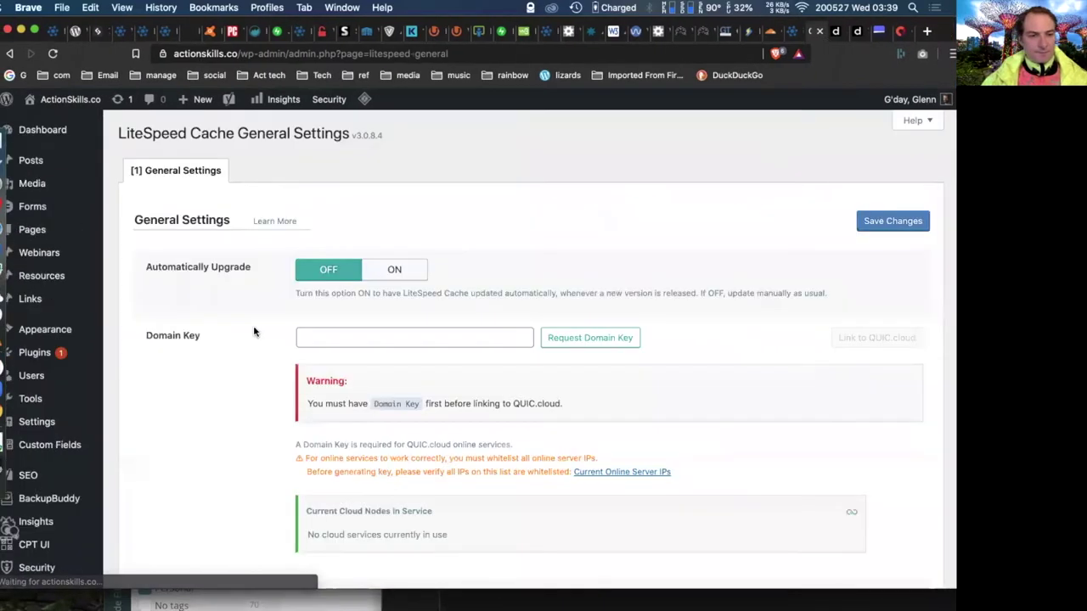
pyautogui.click(391, 271)
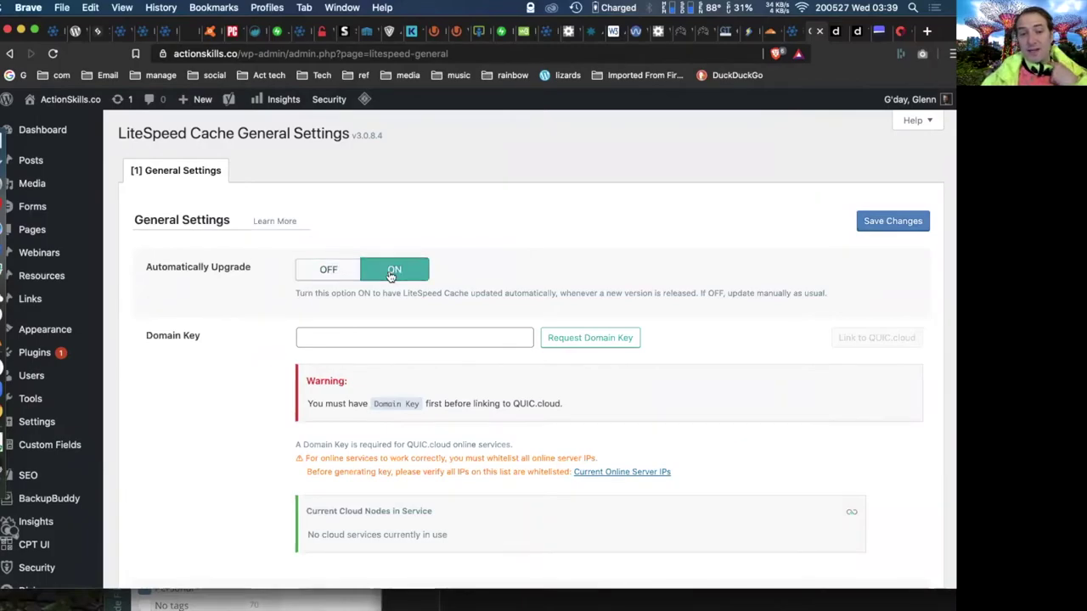
pyautogui.click(883, 228)
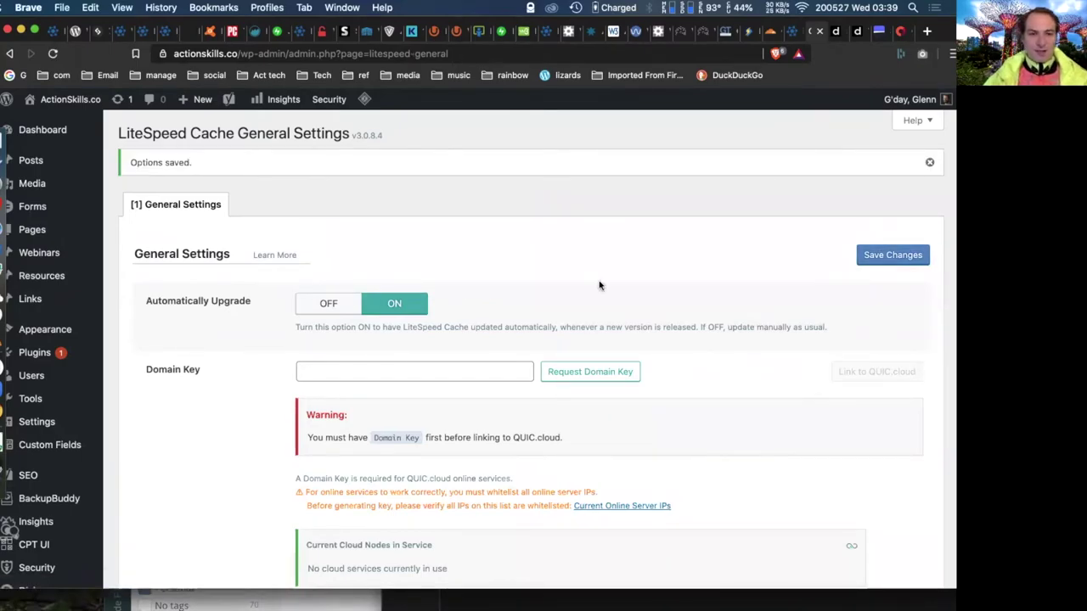
pyautogui.scroll(-1, 693, 312)
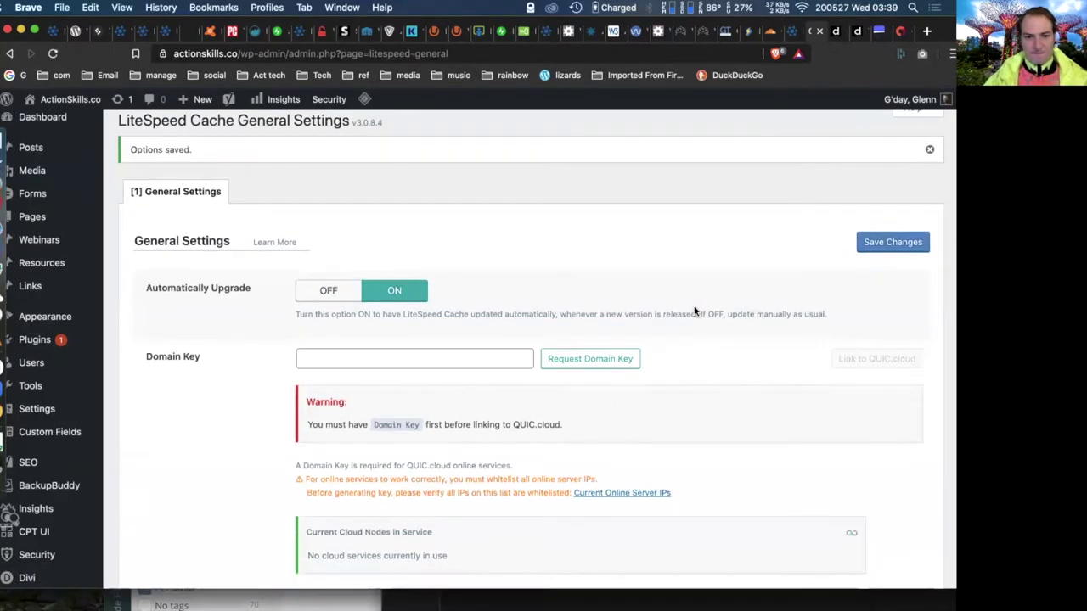
pyautogui.scroll(-2, 693, 311)
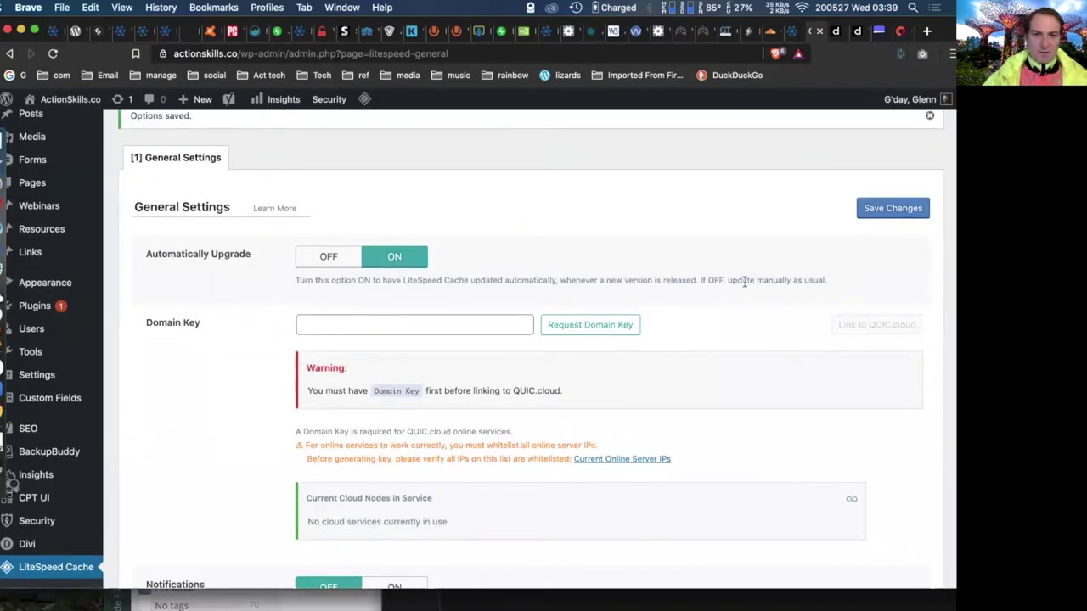
pyautogui.click(883, 210)
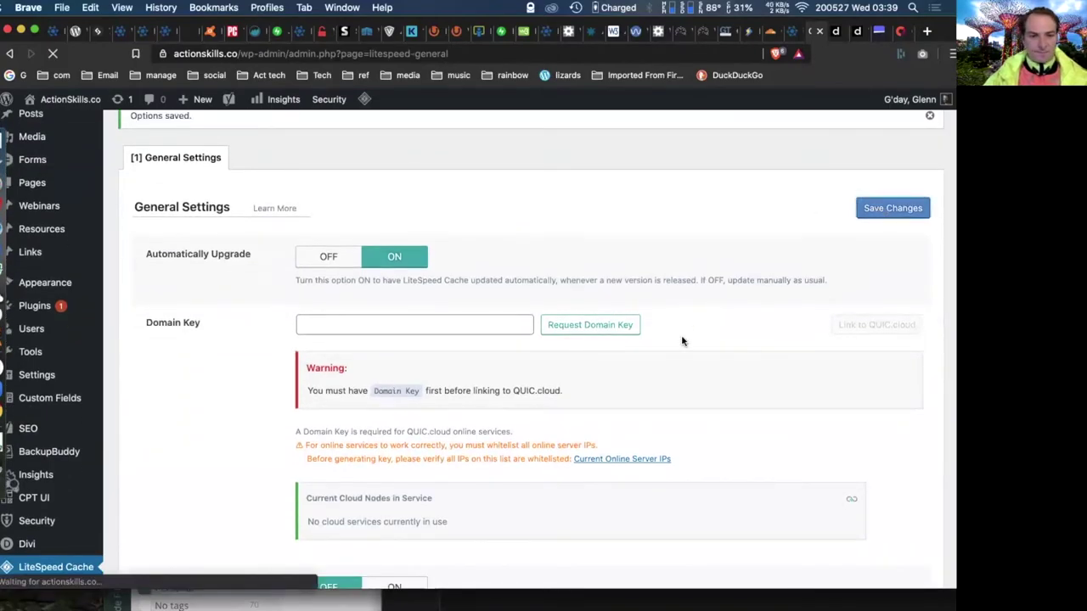
# Step: Look over the remaining general settings, then open the LiteSpeed cache settings and highlight the Cache Logged-in Users option
pyautogui.scroll(-6, 682, 339)
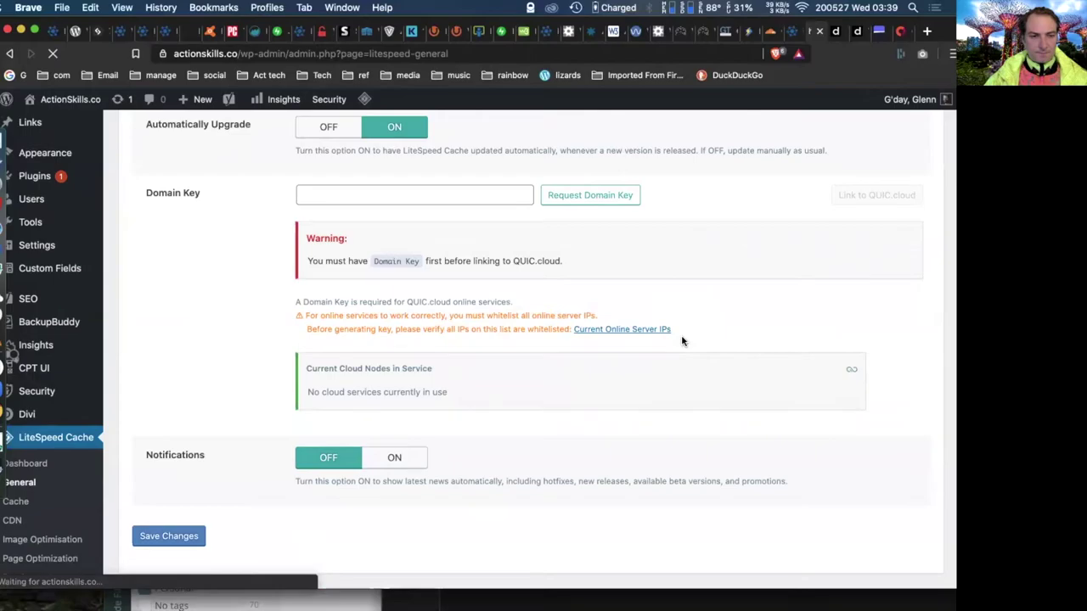
pyautogui.scroll(-5, 682, 340)
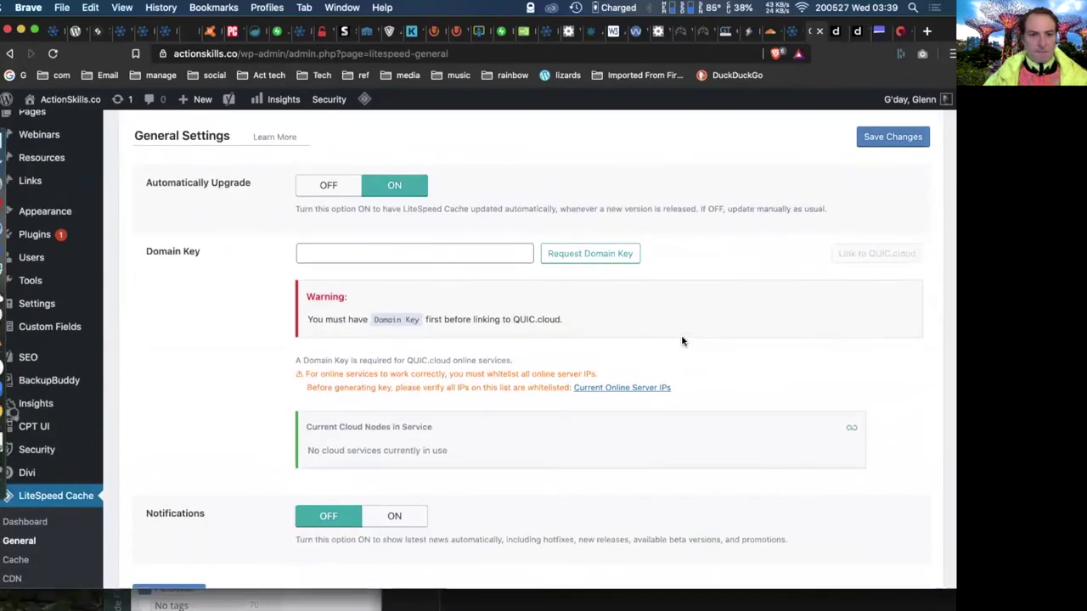
pyautogui.scroll(-4, 682, 340)
pyautogui.click(19, 483)
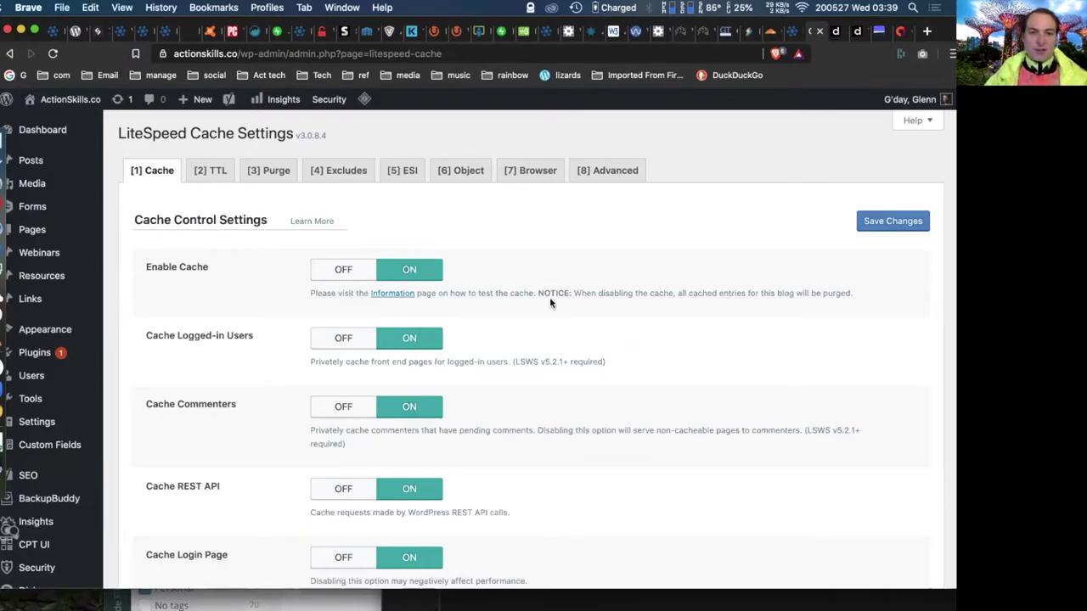
pyautogui.scroll(-3, 570, 427)
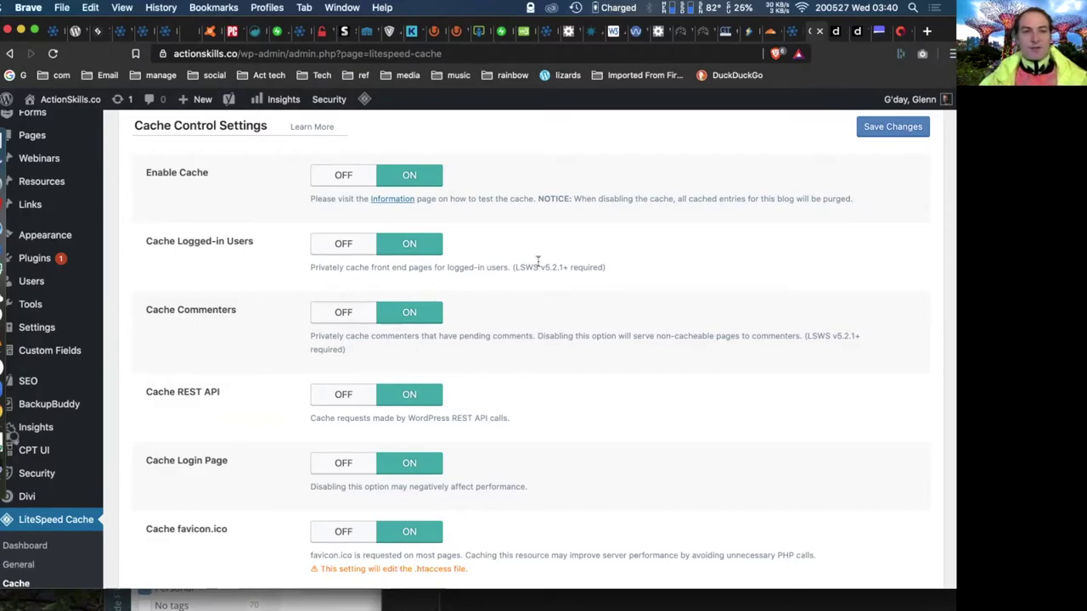
pyautogui.moveTo(254, 242); pyautogui.dragTo(146, 243)
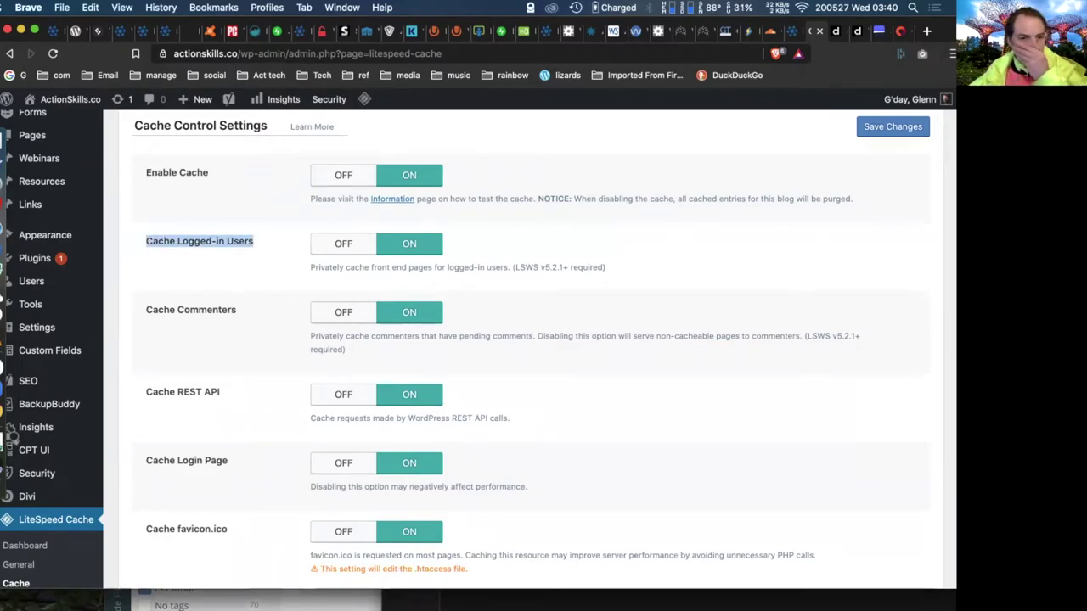
# Step: Look through the remaining cache control settings, from Cache Commenters down to the mobile user agents and private cached URIs
pyautogui.scroll(-3, 802, 420)
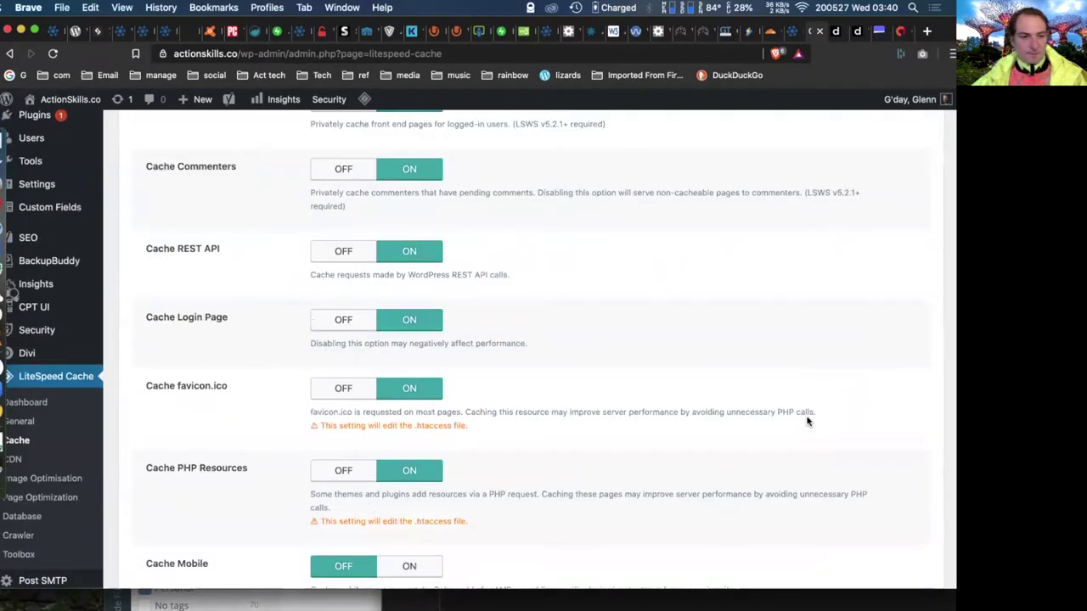
pyautogui.scroll(-5, 807, 420)
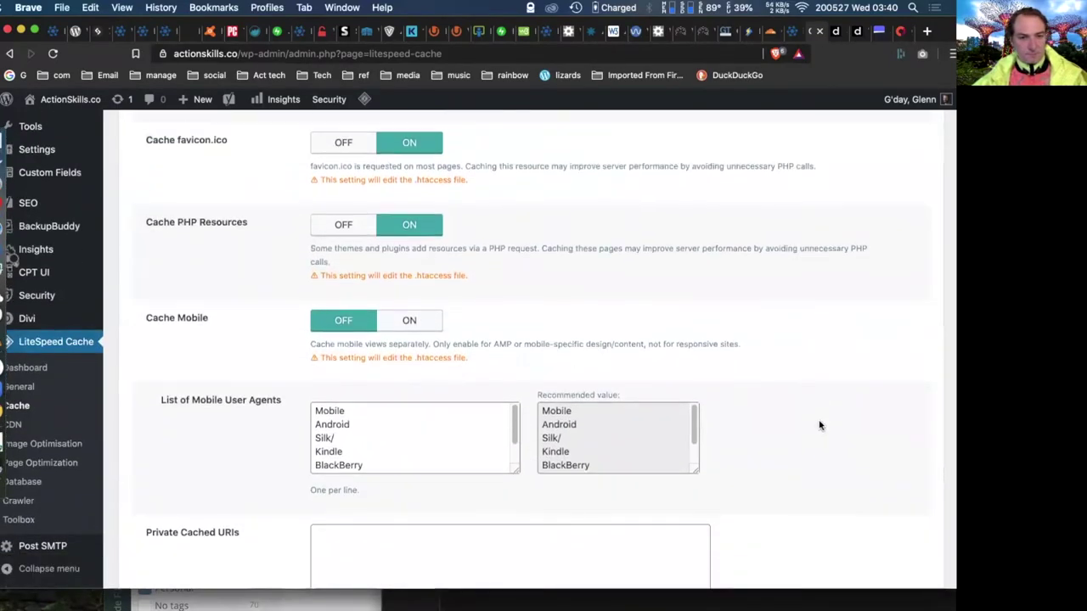
pyautogui.scroll(-11, 819, 426)
pyautogui.scroll(-3, 828, 425)
pyautogui.scroll(20, 832, 424)
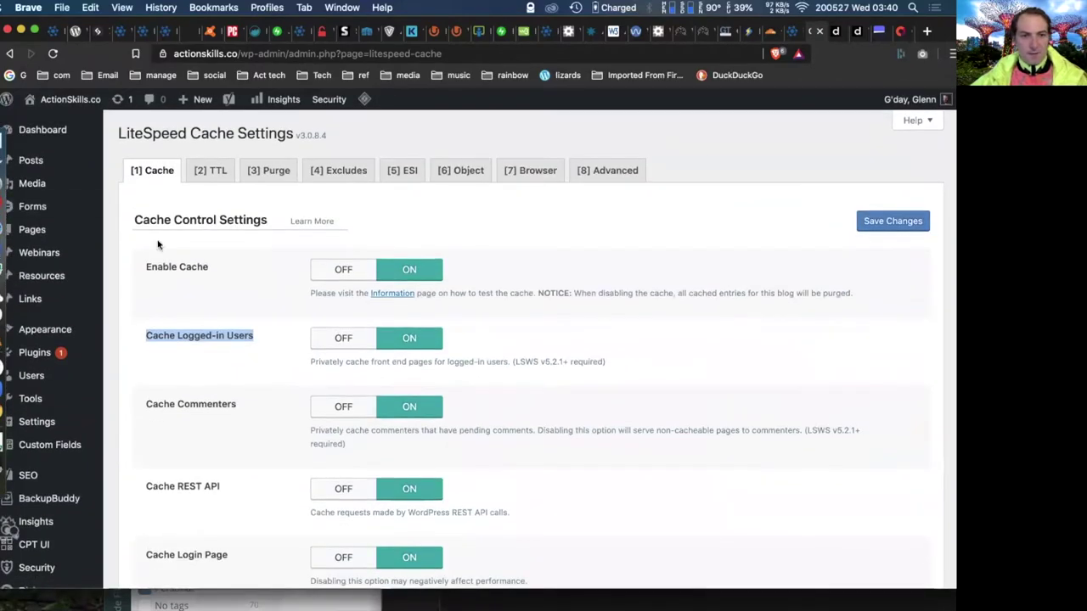
# Step: Examine the LiteSpeed purge settings, including Purge All On Upgrade and Purge Stale, and open the browser cache settings
pyautogui.click(272, 171)
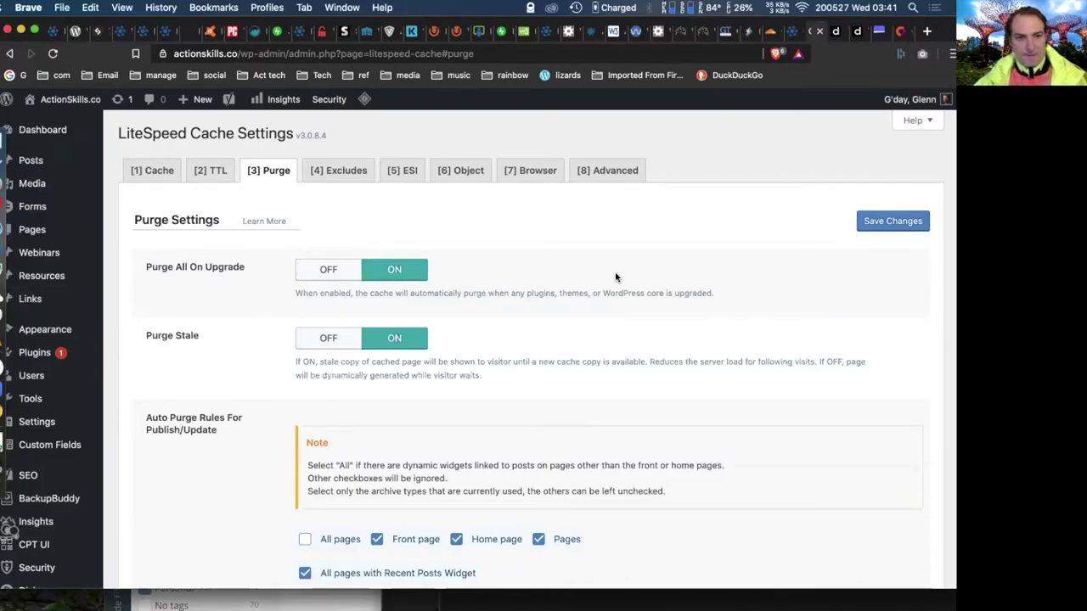
pyautogui.scroll(-1, 299, 283)
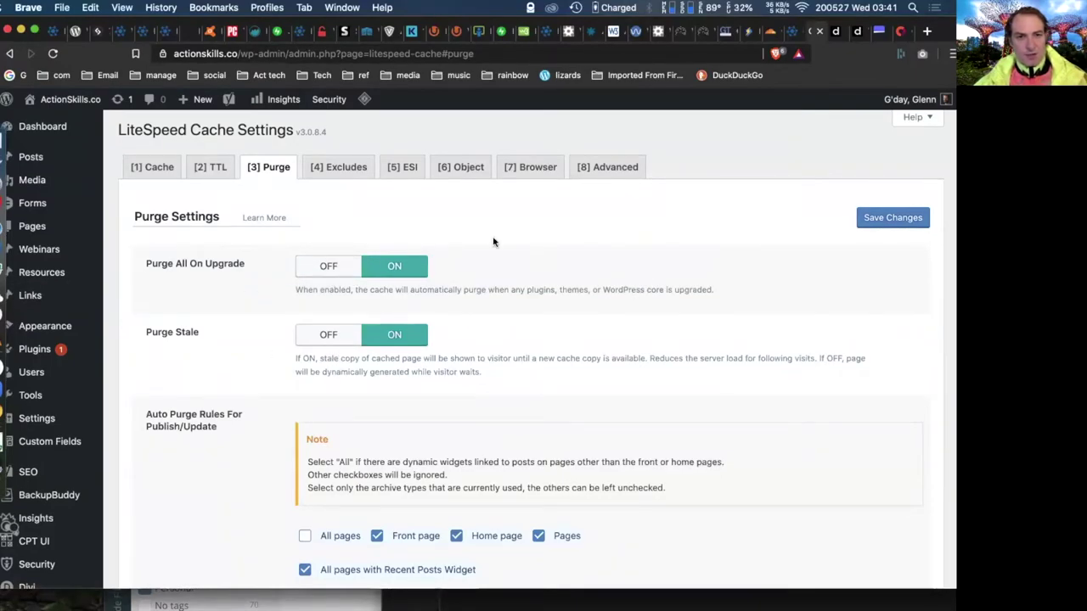
pyautogui.moveTo(364, 101)
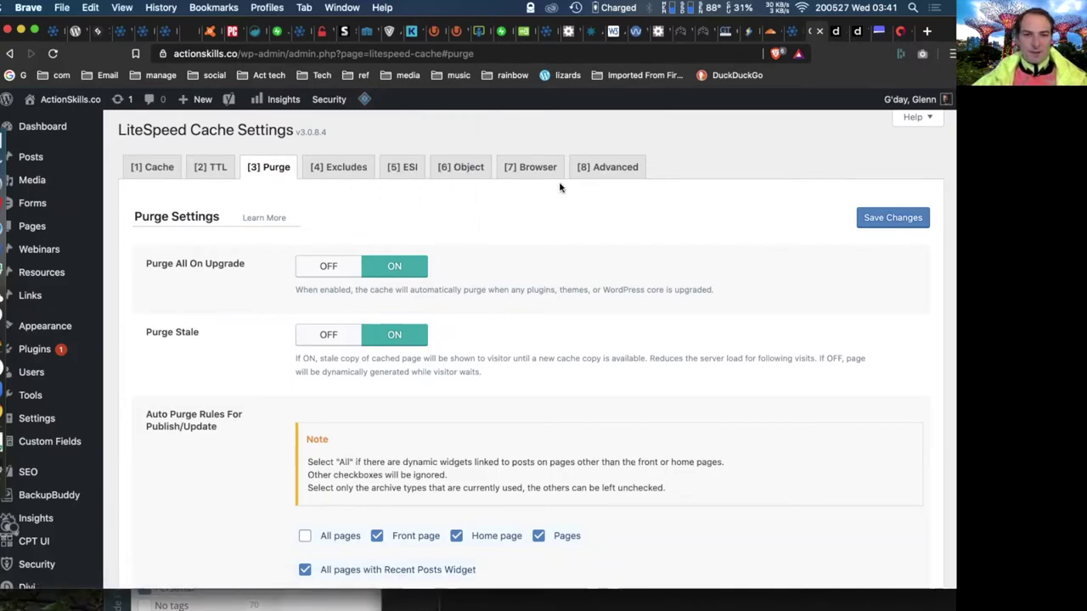
pyautogui.click(535, 170)
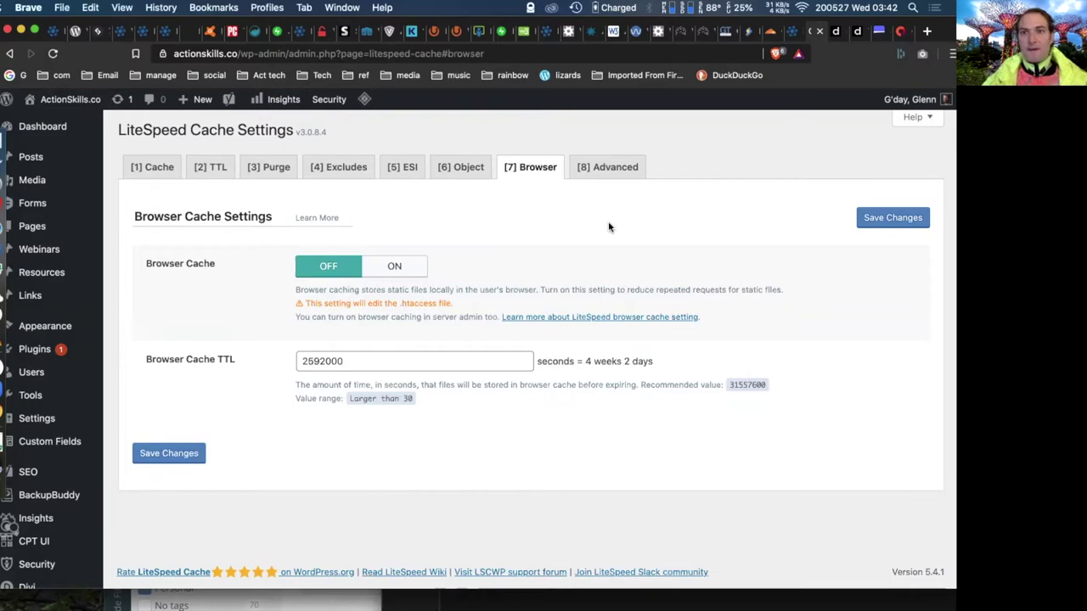
# Step: Review the advanced cache settings, covering Login Cookie, Improve HTTP/HTTPS Compatibility and Instant Click
pyautogui.click(604, 169)
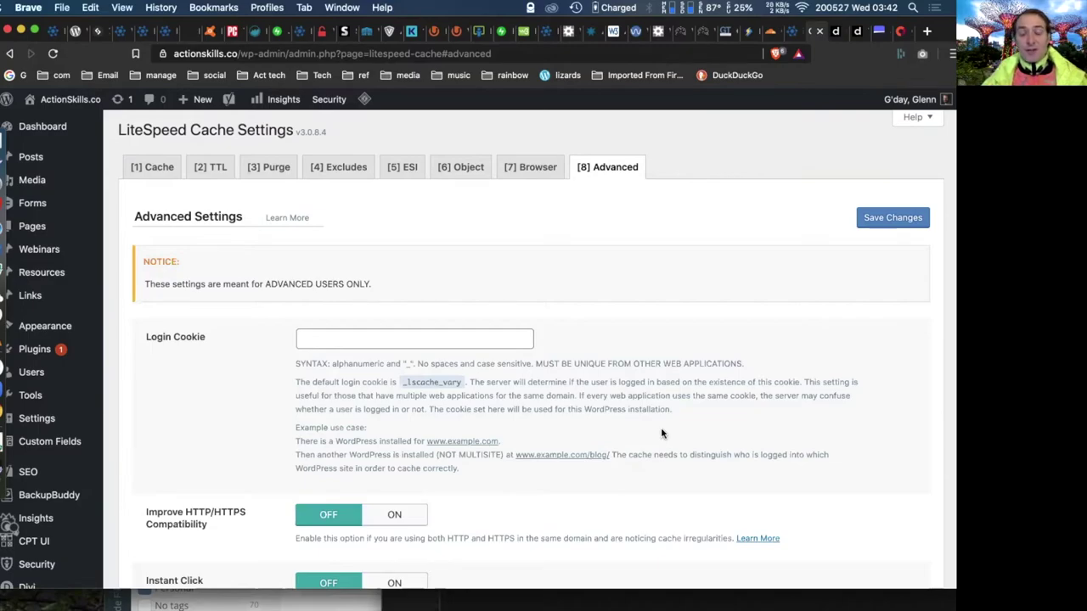
pyautogui.scroll(-5, 662, 434)
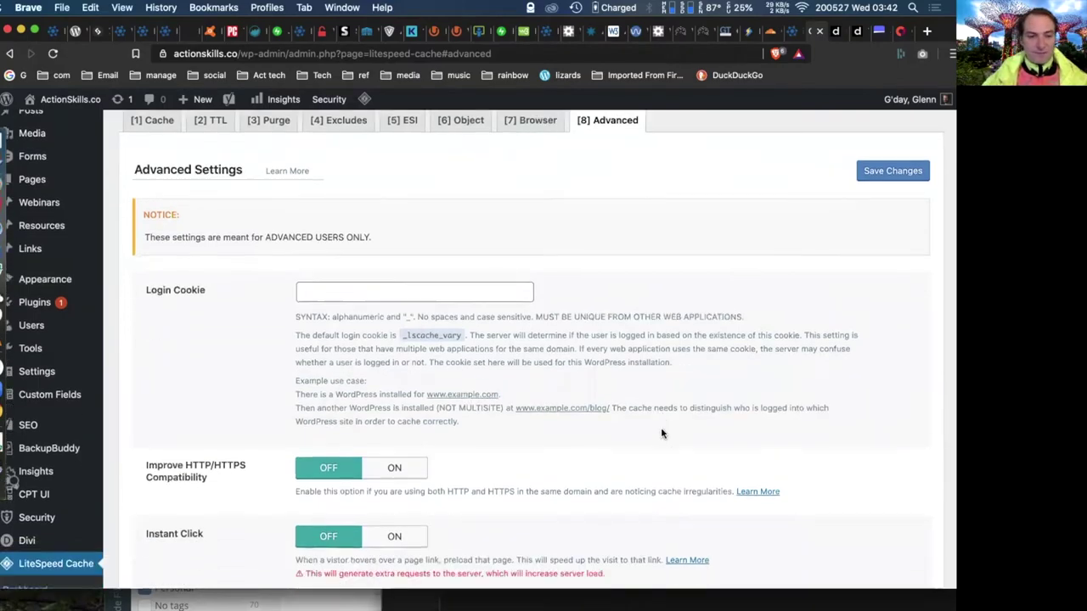
pyautogui.scroll(5, 662, 431)
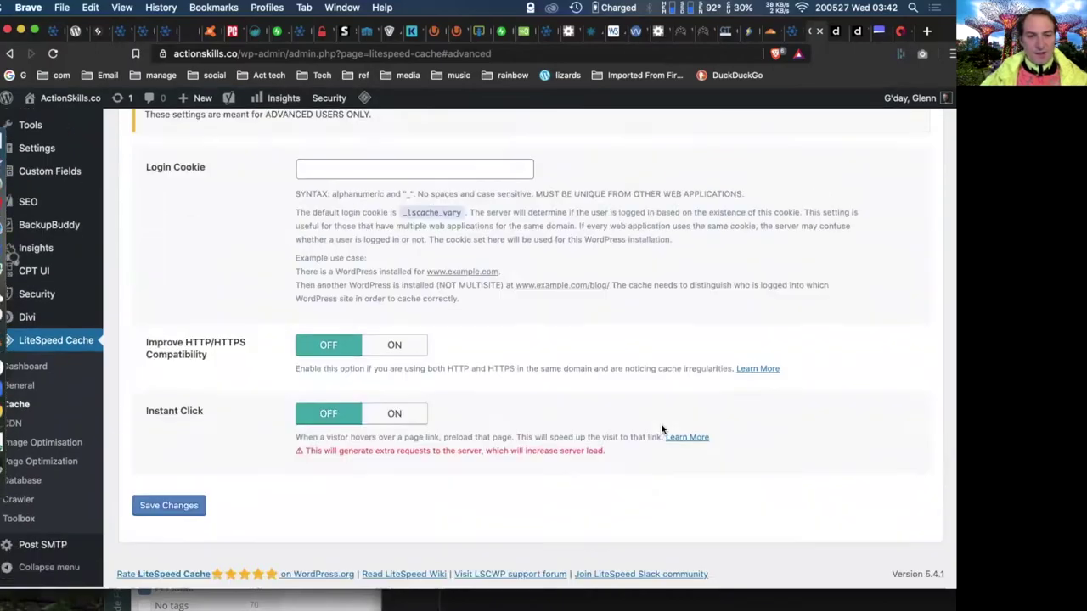
pyautogui.scroll(-4, 662, 429)
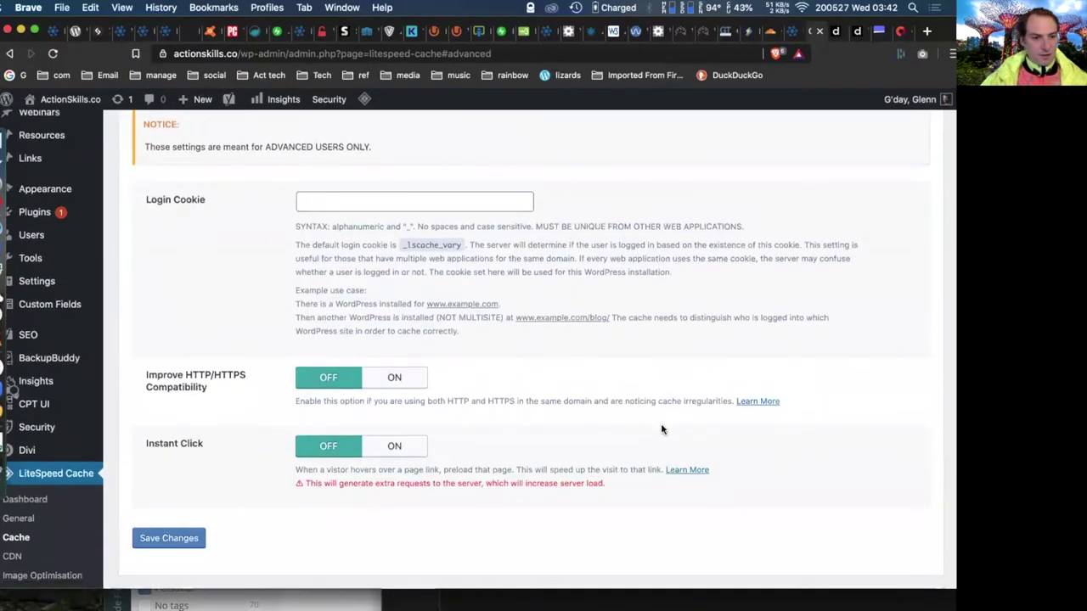
pyautogui.scroll(-2, 662, 429)
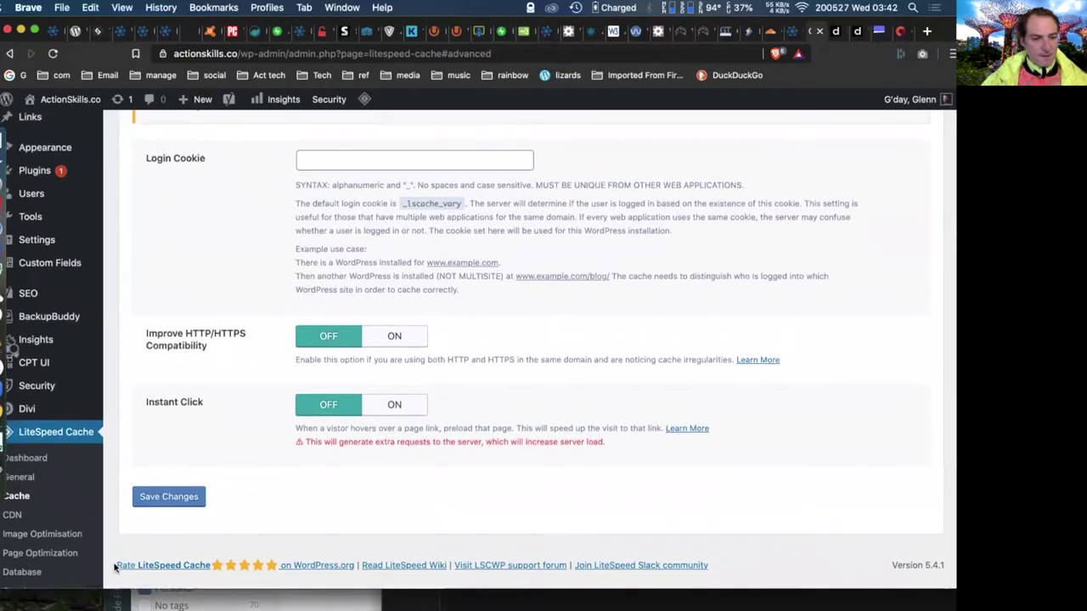
# Step: Open LiteSpeed's page optimization settings and review the CSS options, from CSS Minify to Font Display Optimization
pyautogui.click(39, 554)
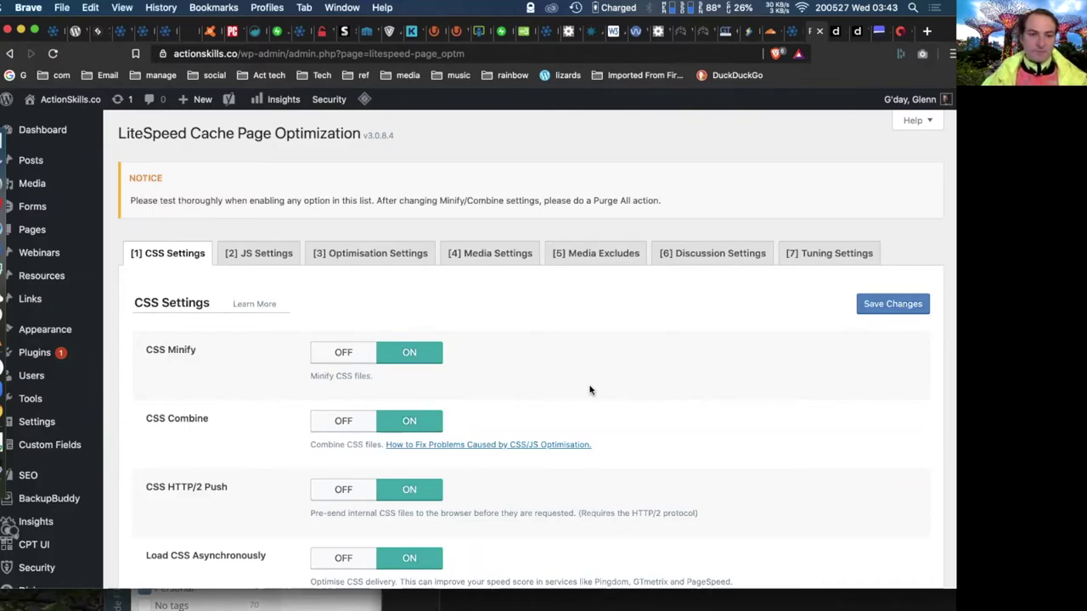
pyautogui.scroll(-2, 589, 388)
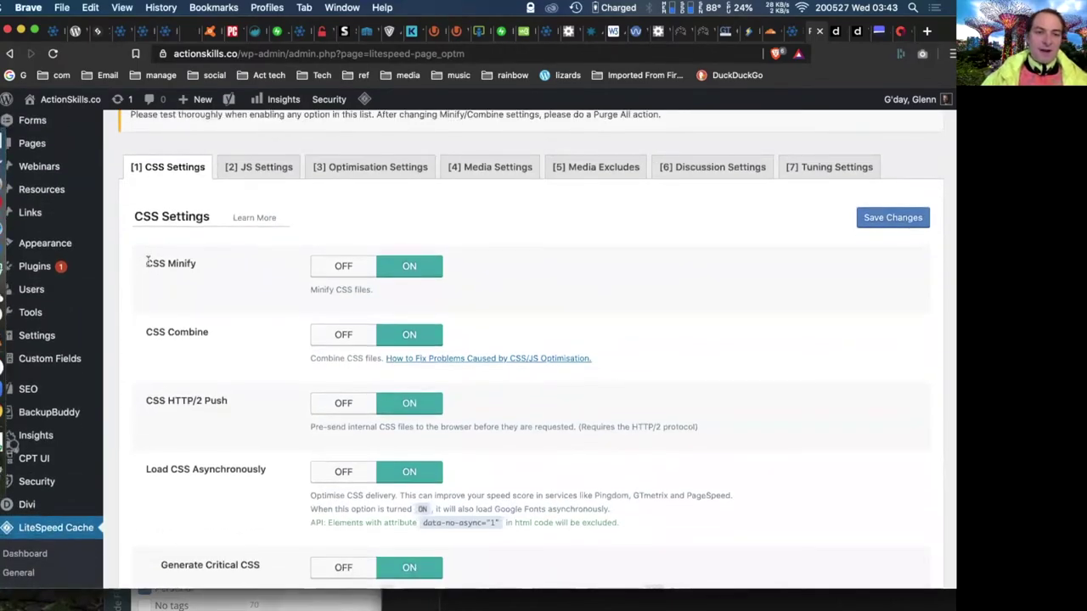
pyautogui.moveTo(147, 261); pyautogui.dragTo(166, 263)
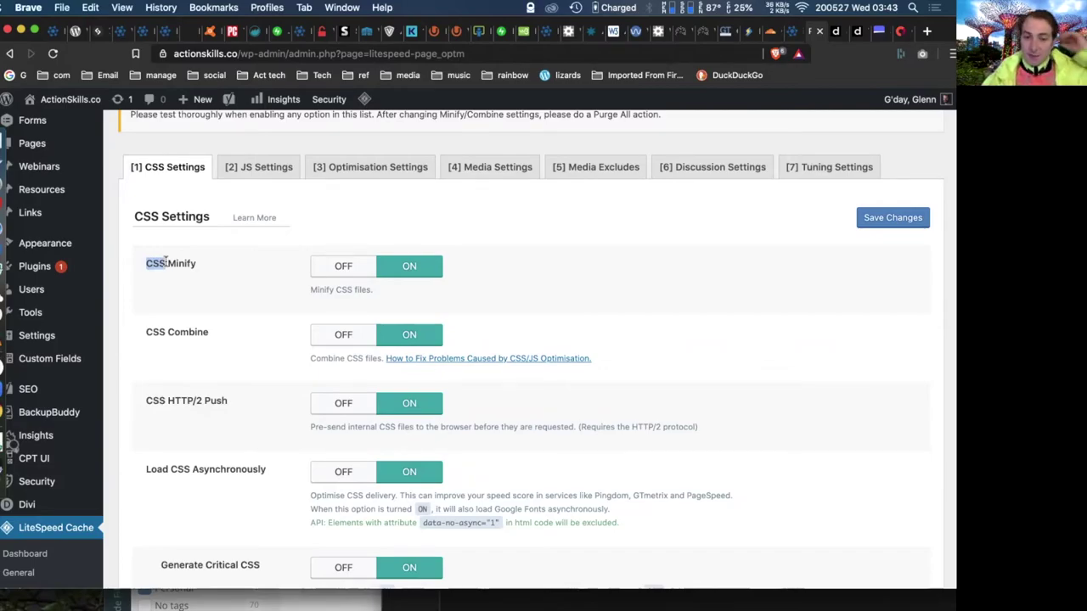
pyautogui.scroll(-2, 167, 263)
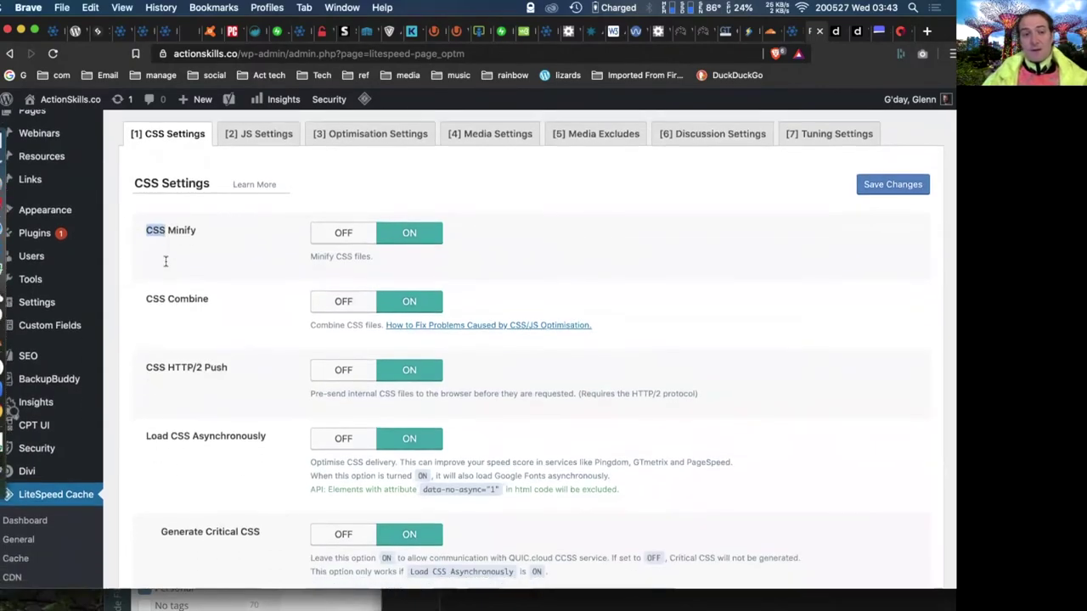
pyautogui.click(206, 270)
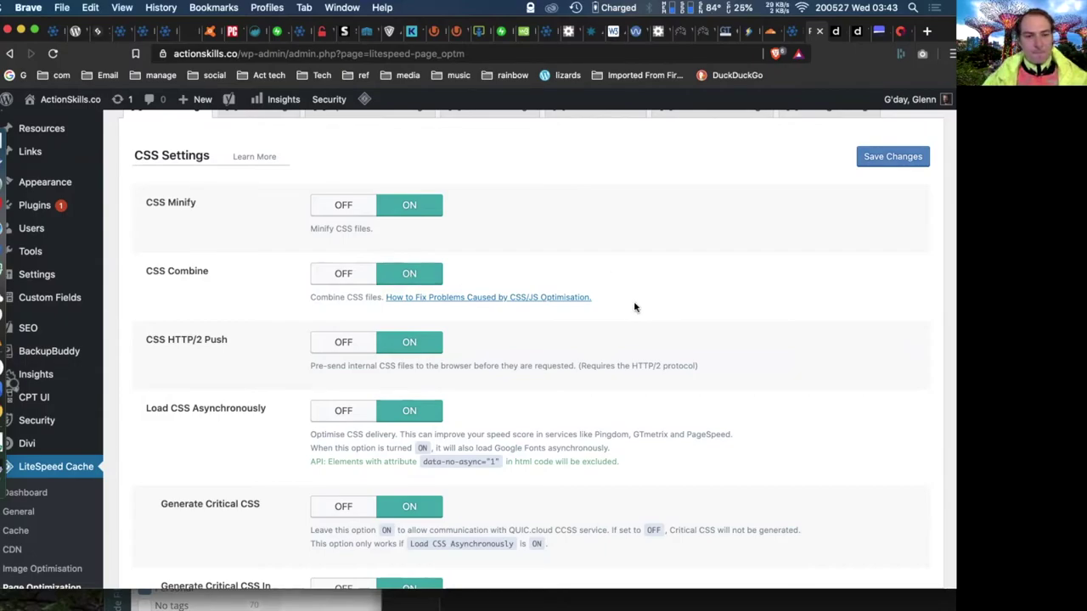
pyautogui.scroll(-5, 634, 307)
pyautogui.scroll(-10, 635, 305)
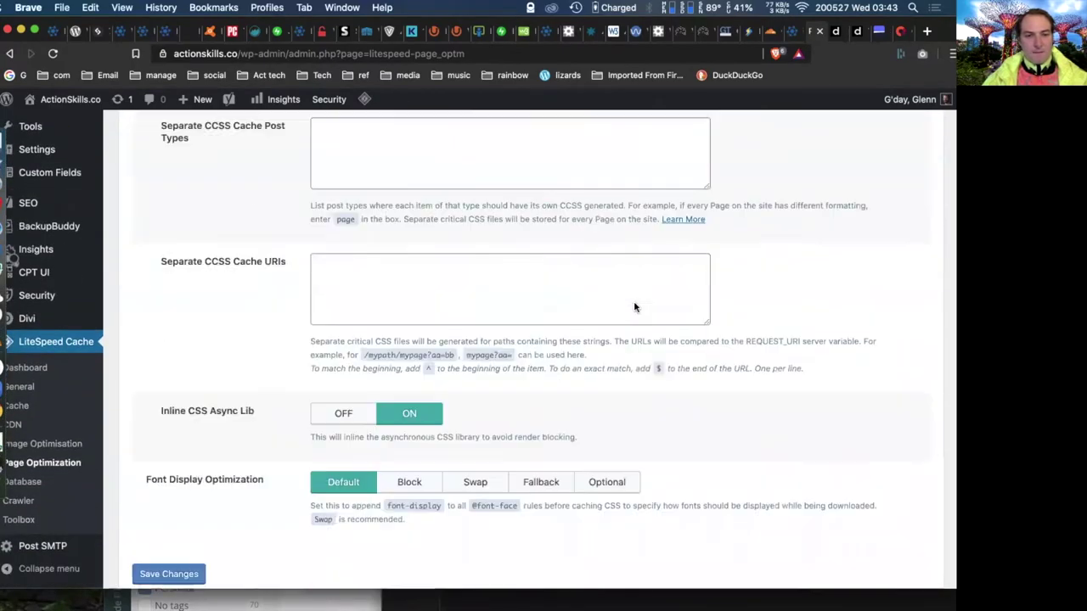
pyautogui.scroll(20, 634, 307)
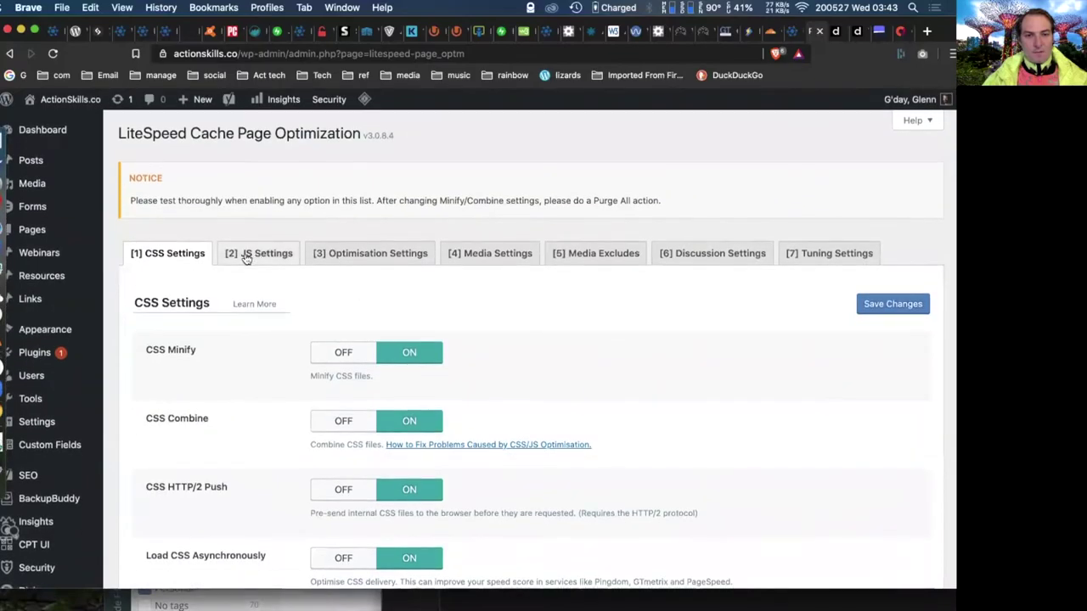
# Step: Review the JS settings, then open the optimisation settings and highlight the HTML Minify option
pyautogui.click(246, 258)
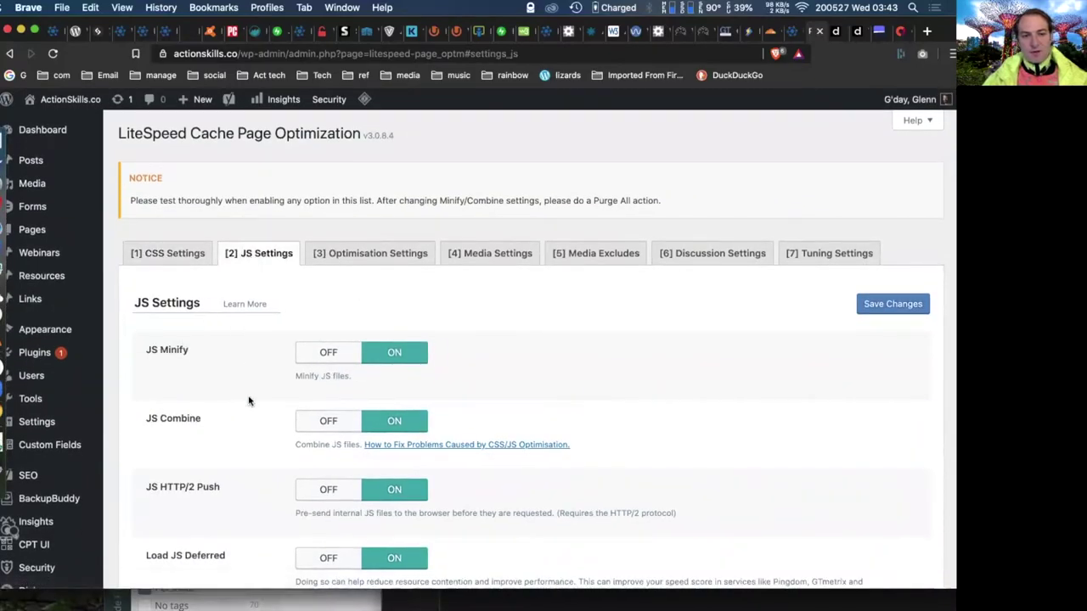
pyautogui.scroll(-1, 237, 433)
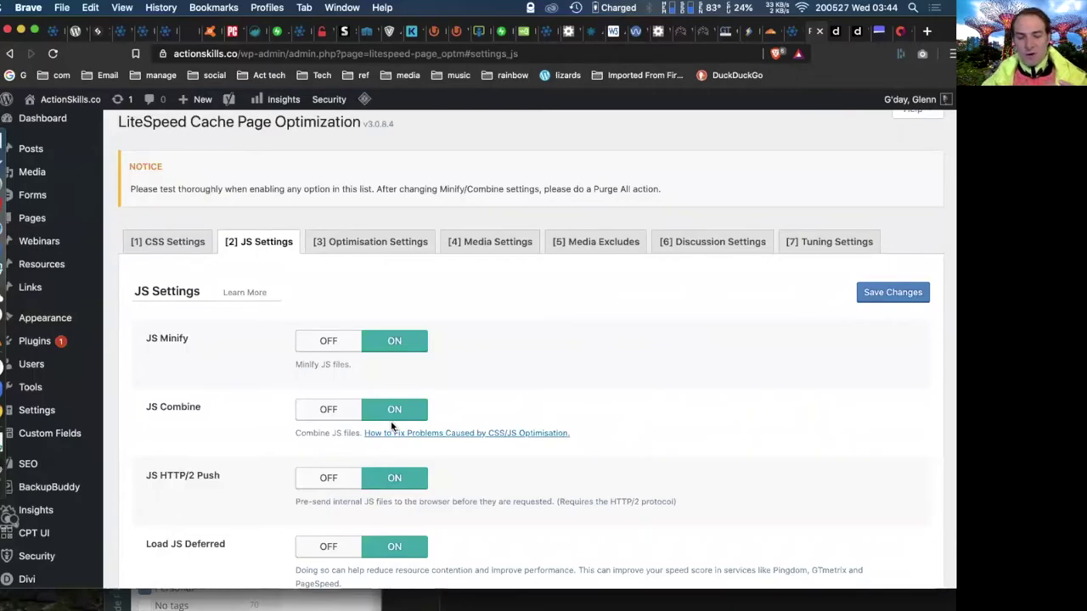
pyautogui.click(369, 244)
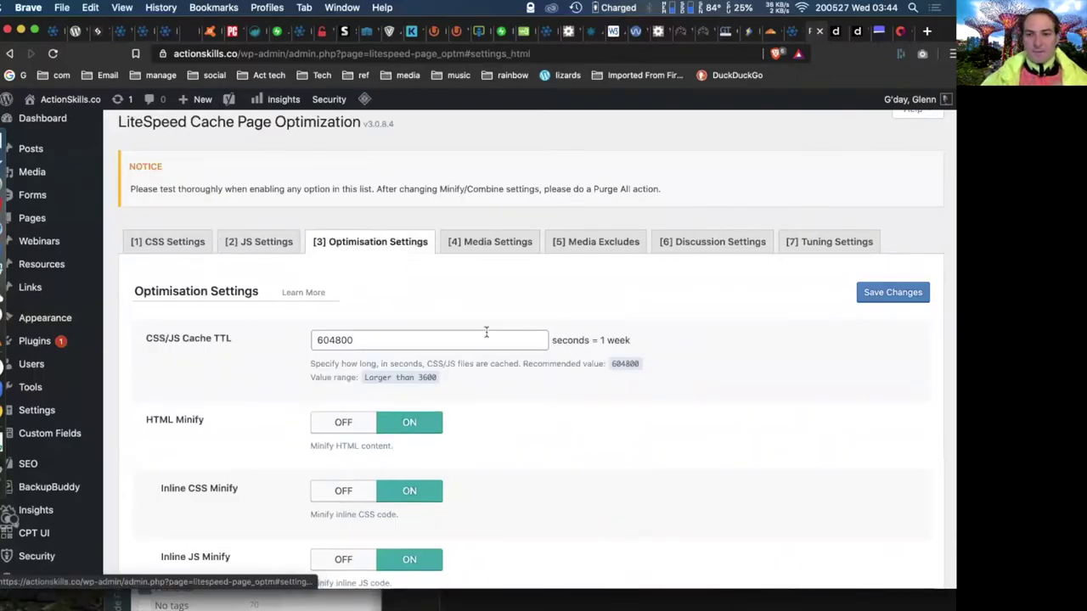
pyautogui.scroll(-3, 657, 449)
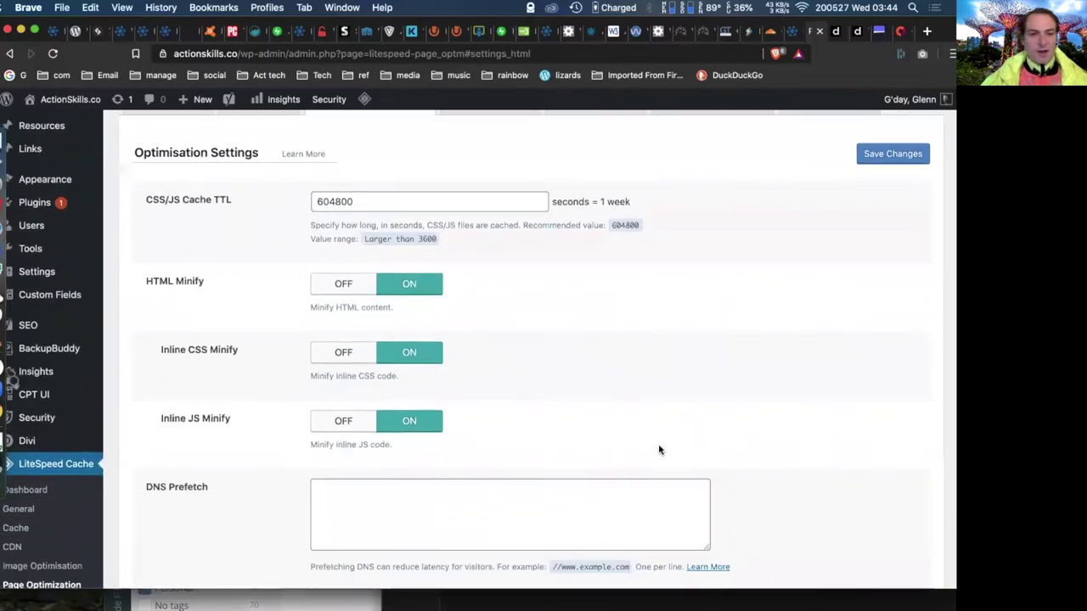
pyautogui.moveTo(206, 277); pyautogui.dragTo(144, 276)
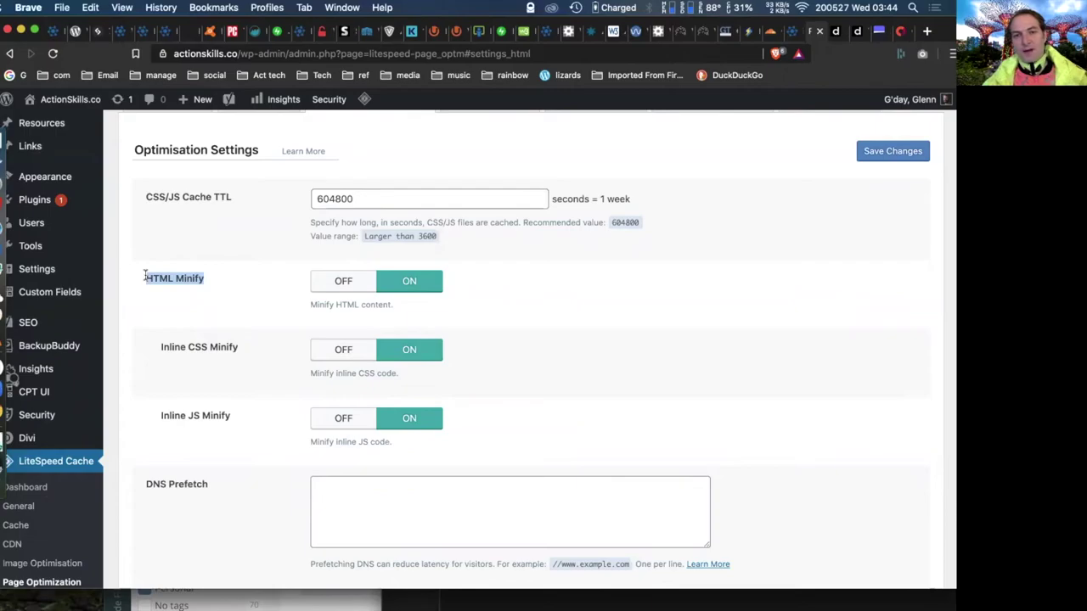
# Step: Compare the waterfall views of the two WebPageTest results for dvize.com
pyautogui.click(679, 31)
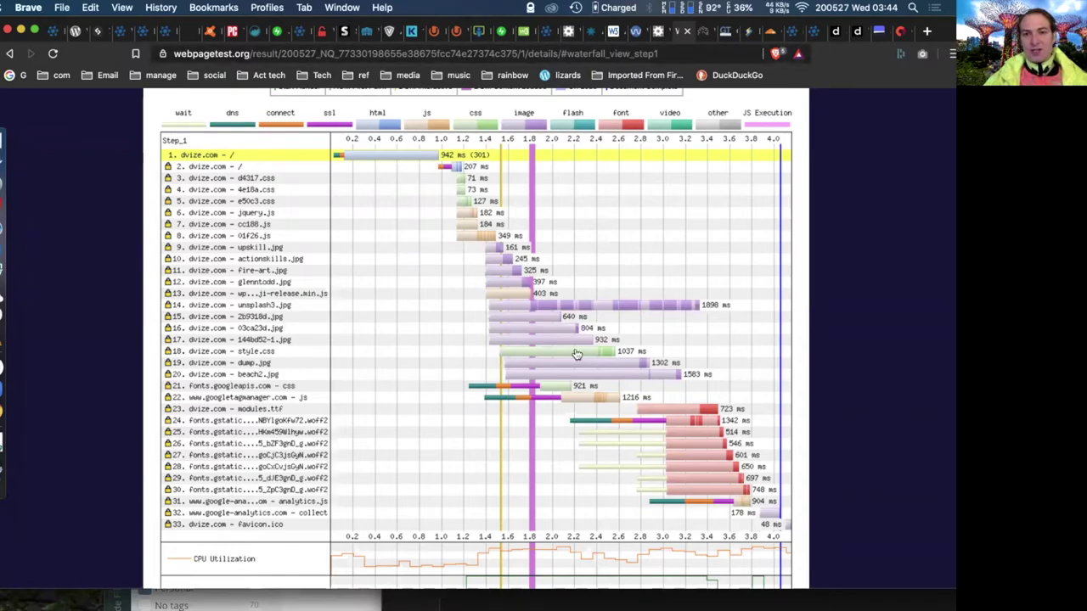
pyautogui.scroll(-5, 577, 355)
pyautogui.scroll(6, 576, 353)
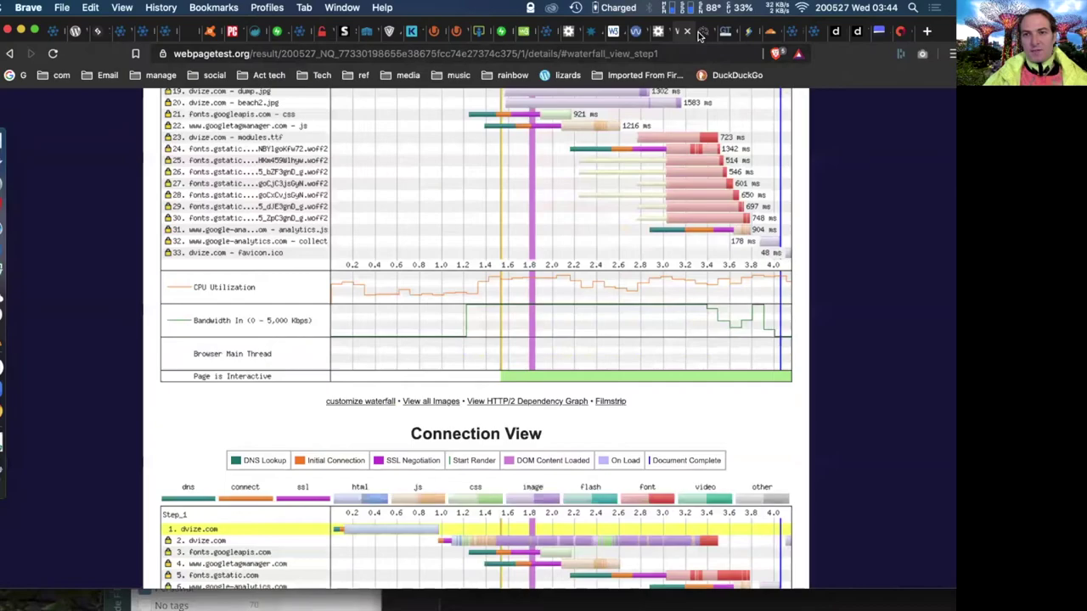
pyautogui.hotkey('ctrl', 'Tab')
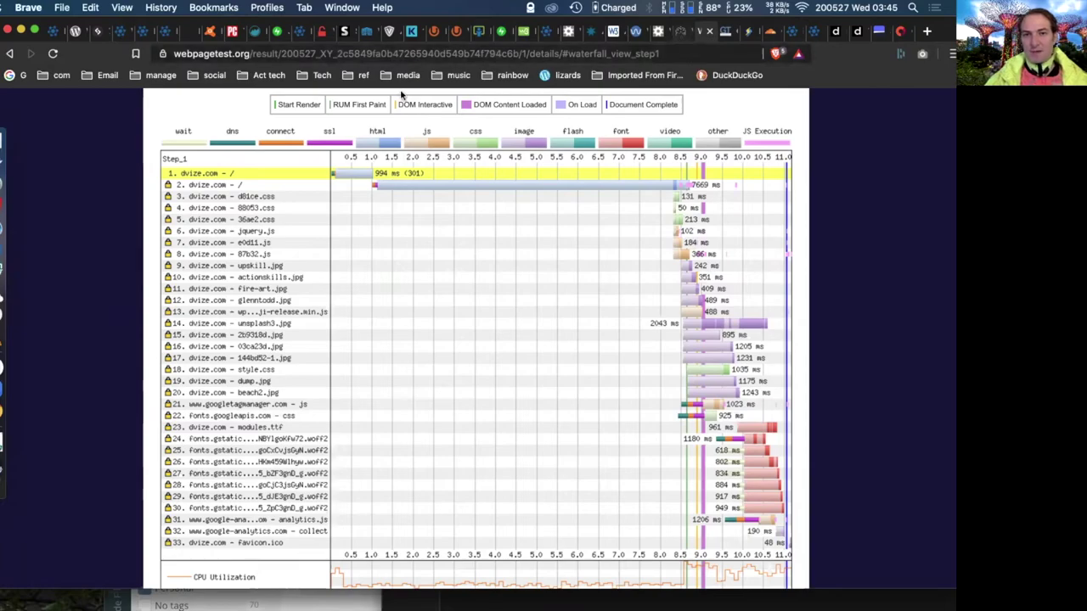
pyautogui.press('super+a')
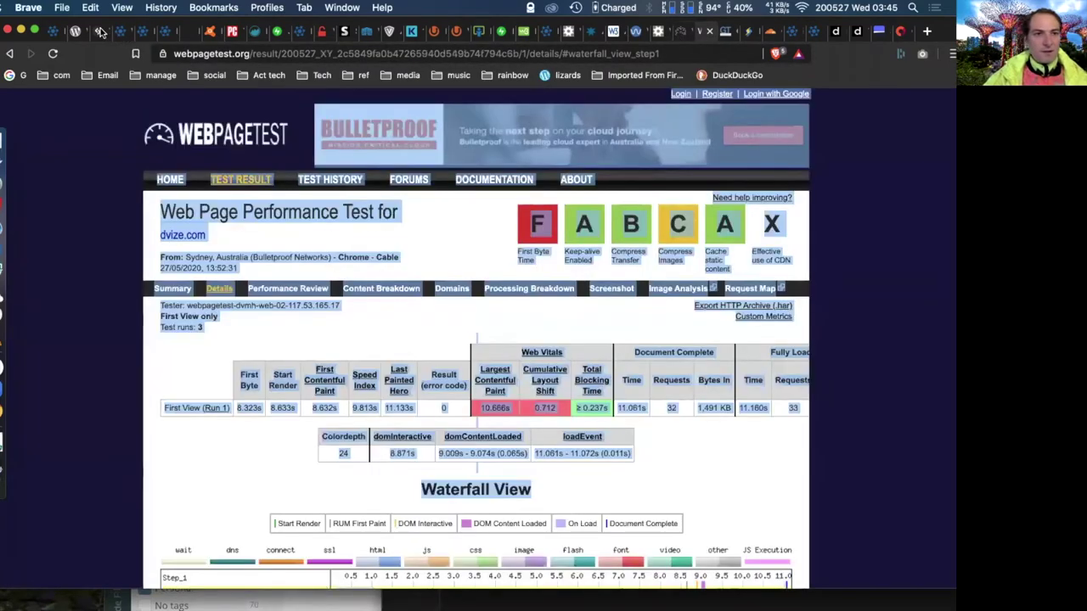
# Step: Look through other open pages, including WordPress Fundamentals and Disaster planning, then return to LiteSpeed's optimisation settings and view the DNS Prefetch options
pyautogui.click(120, 32)
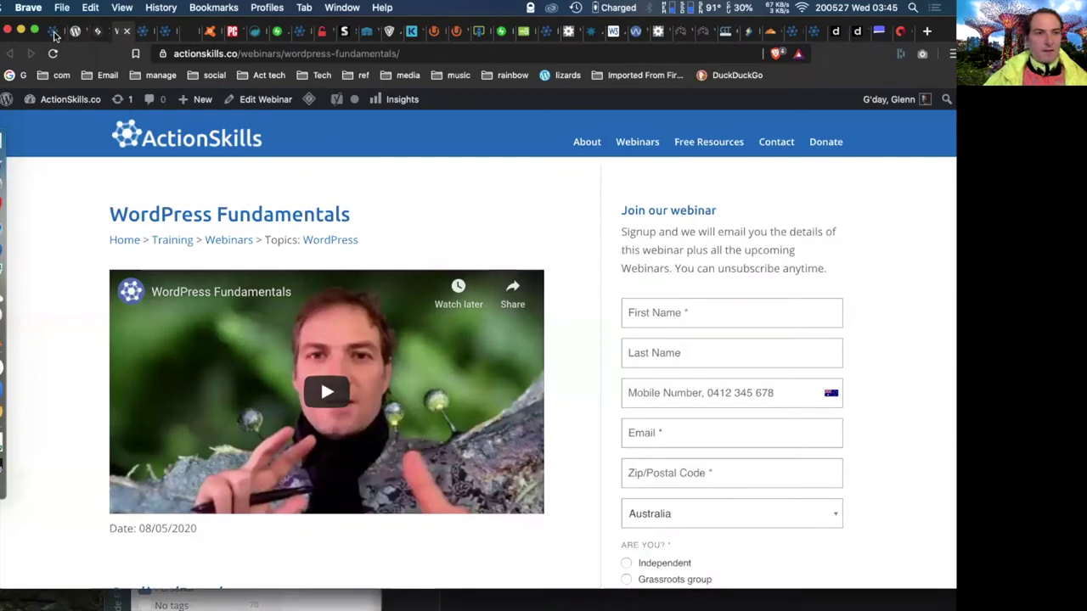
pyautogui.click(144, 34)
pyautogui.click(166, 34)
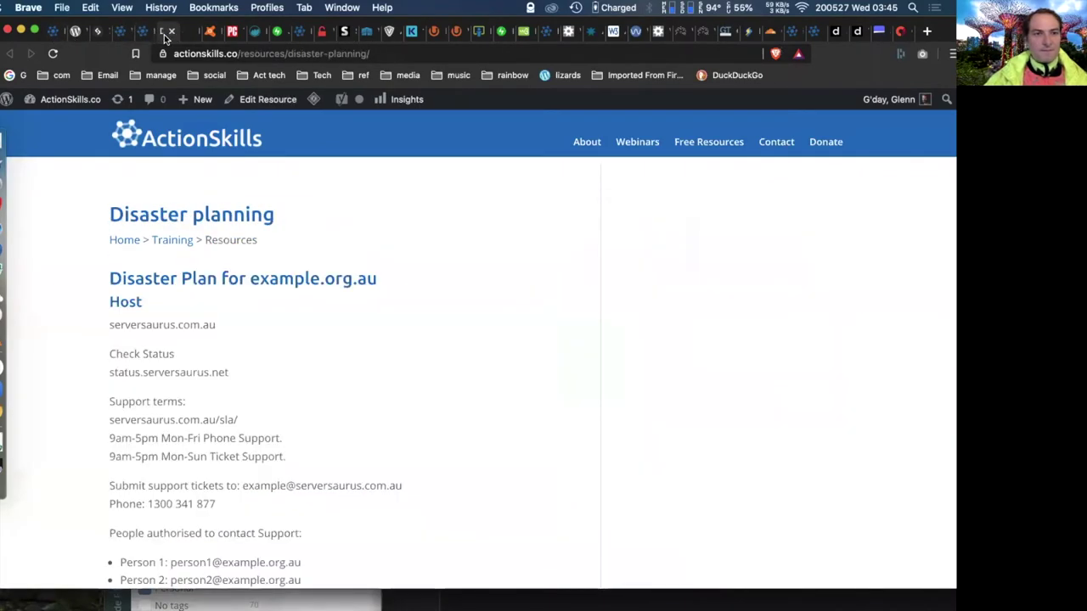
pyautogui.click(75, 34)
pyautogui.click(96, 34)
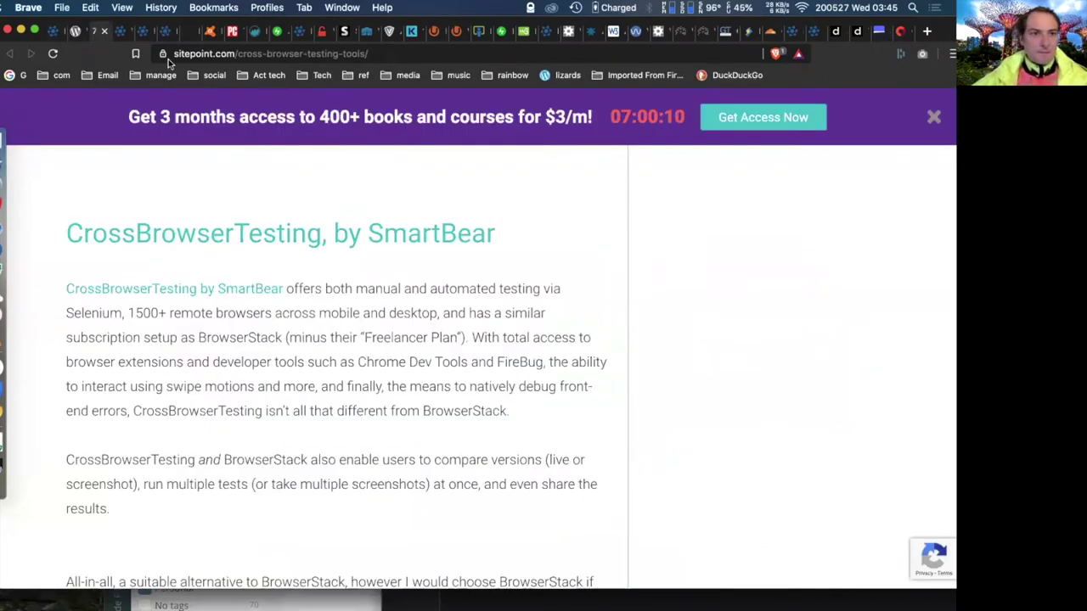
pyautogui.click(190, 34)
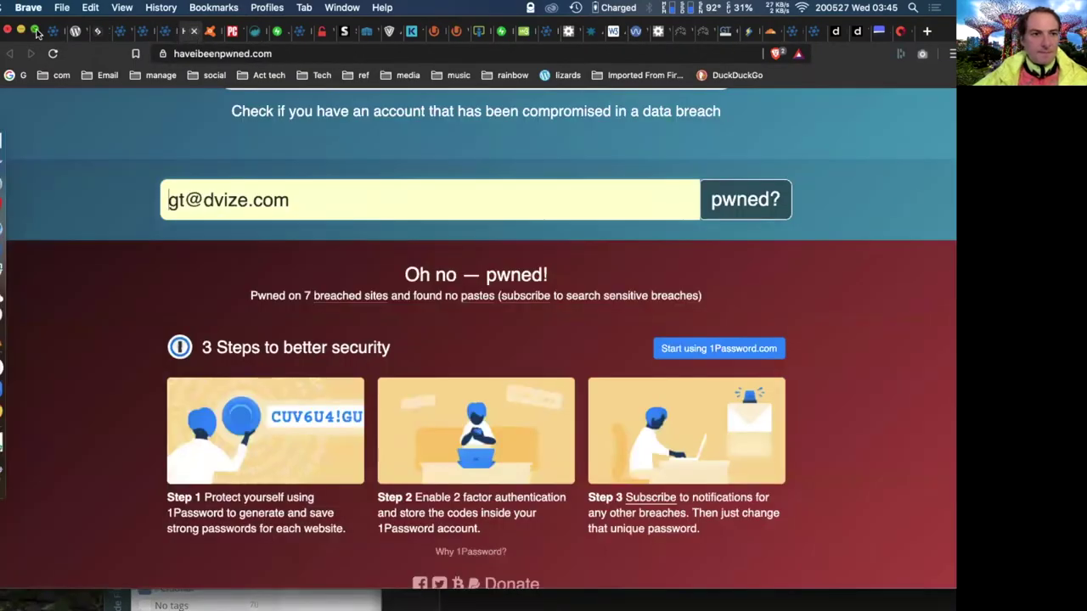
pyautogui.click(887, 34)
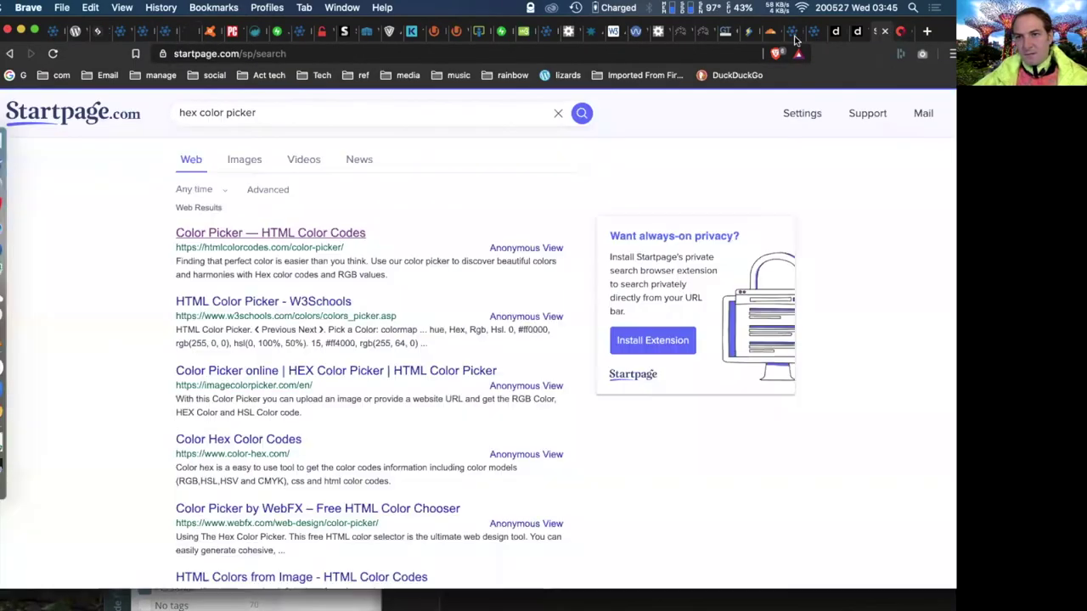
pyautogui.click(815, 32)
pyautogui.click(818, 34)
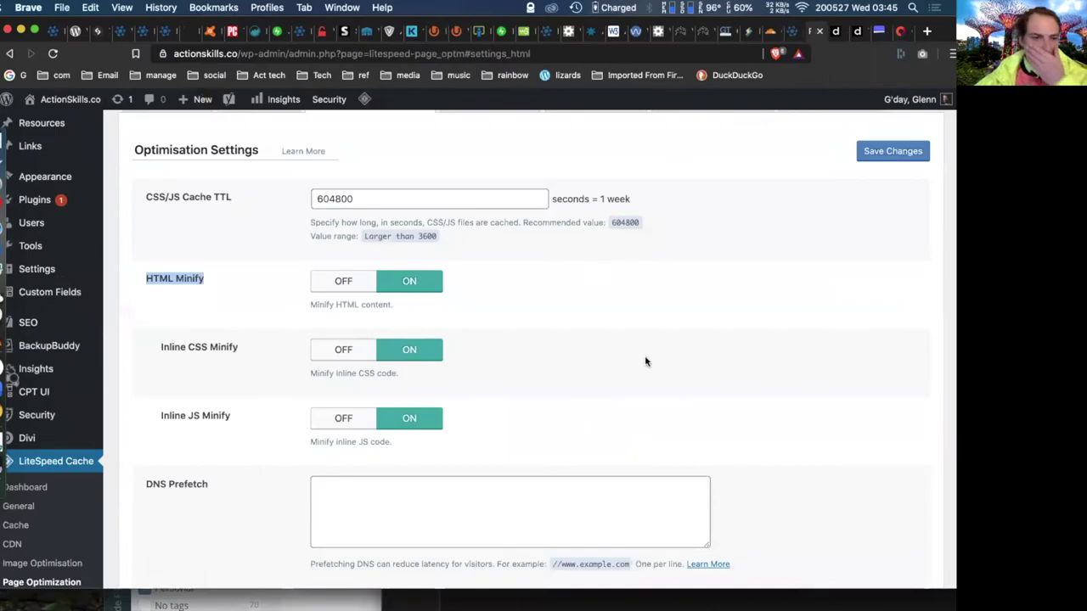
pyautogui.scroll(-3, 693, 343)
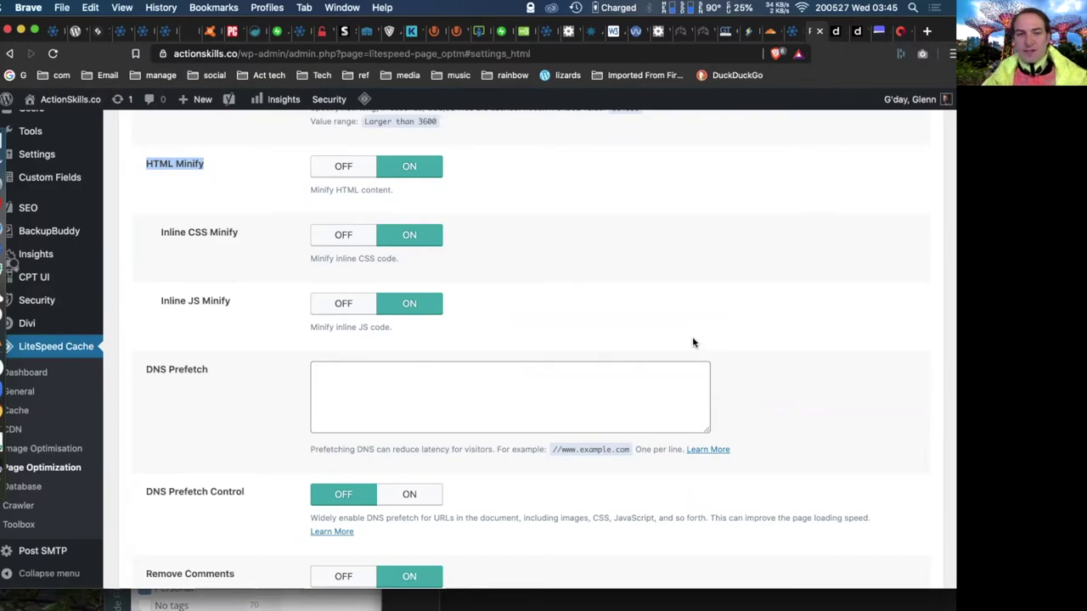
# Step: Review the remaining LiteSpeed optimisation settings, from DNS Prefetch Control and Remove Query Strings to Remove WordPress Emoji
pyautogui.scroll(-5, 692, 343)
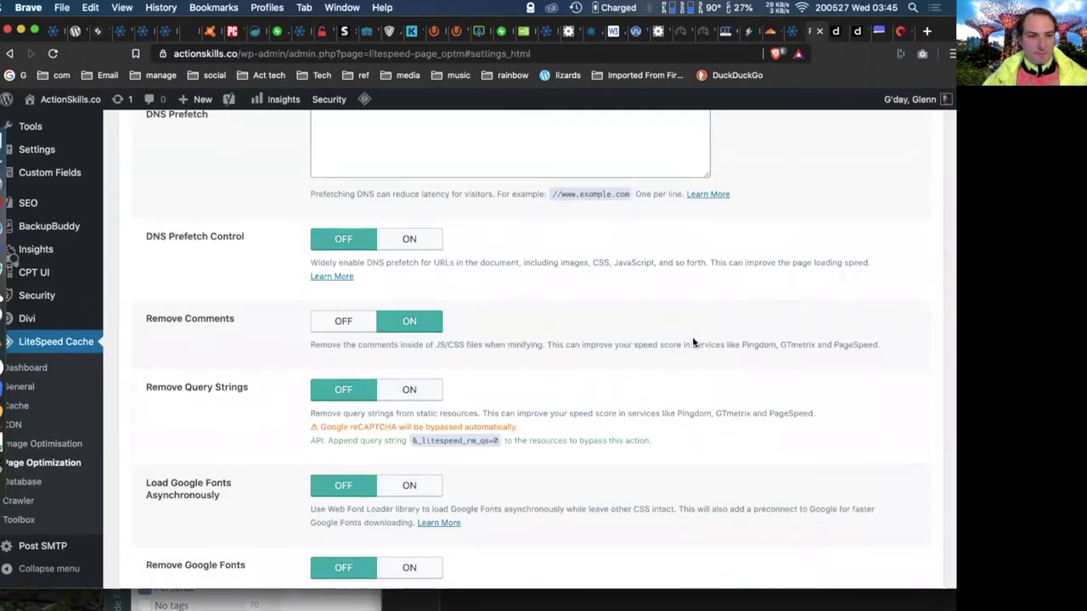
pyautogui.scroll(-2, 692, 343)
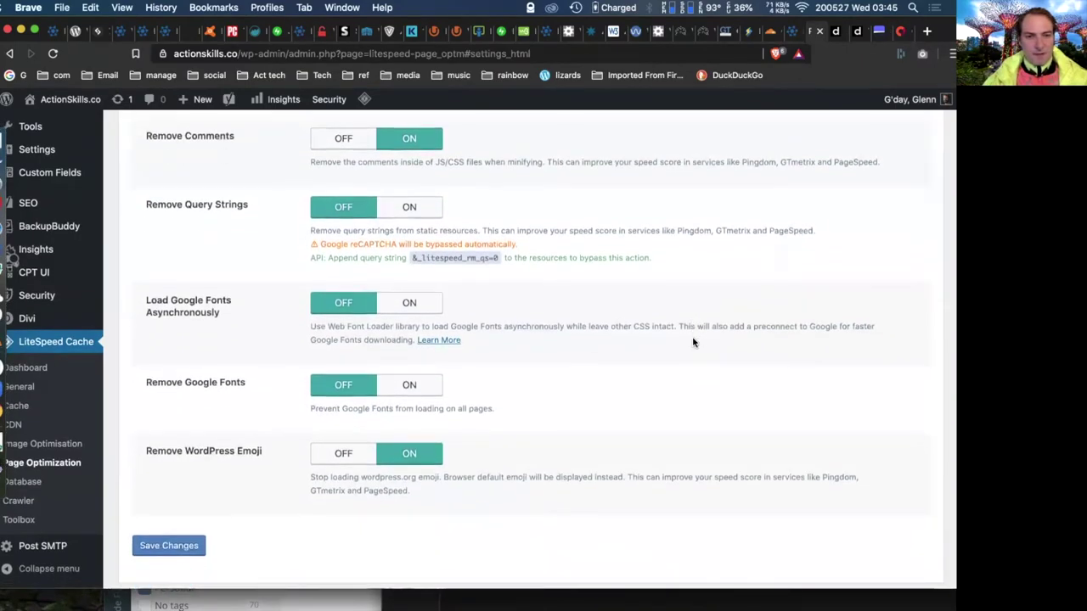
pyautogui.scroll(-1, 691, 342)
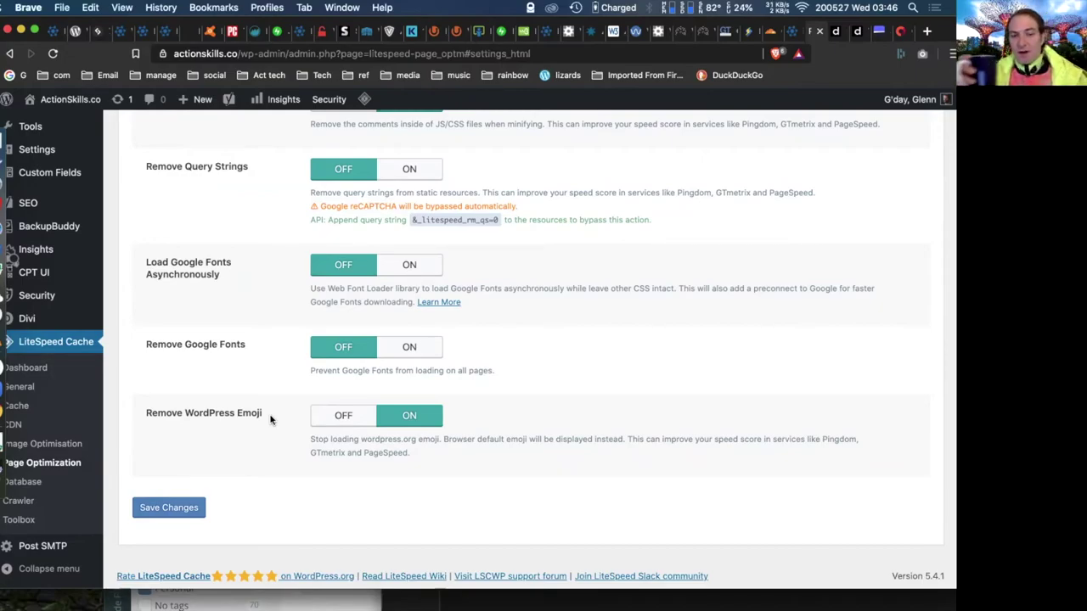
# Step: View LiteSpeed's media settings, including Lazy Load Images, then open the tuning settings and review the CSS priority and exclude options
pyautogui.scroll(15, 270, 419)
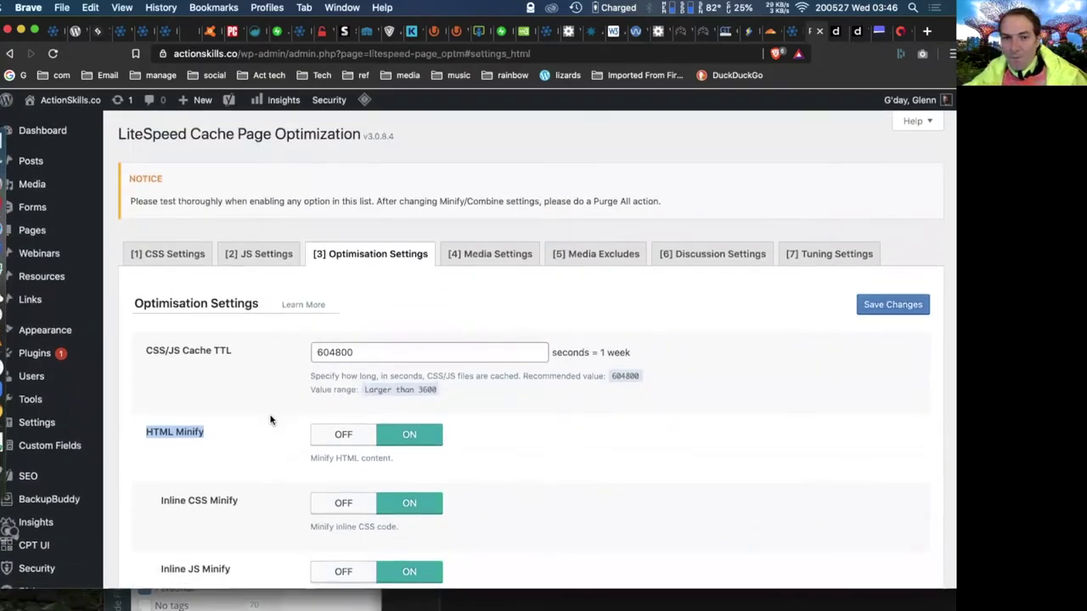
pyautogui.click(482, 254)
pyautogui.scroll(-4, 715, 397)
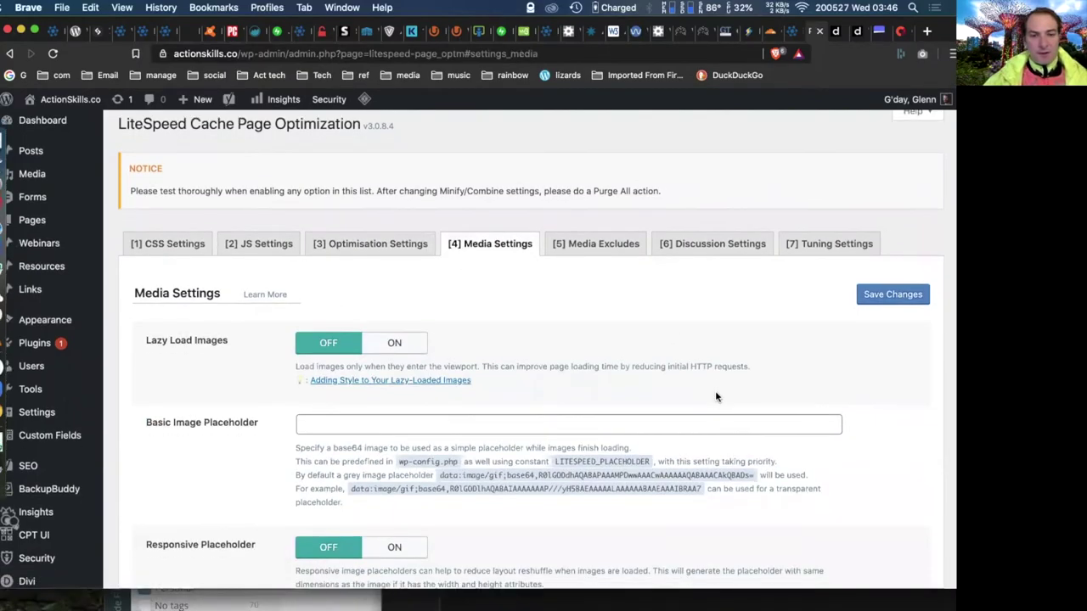
pyautogui.scroll(4, 715, 397)
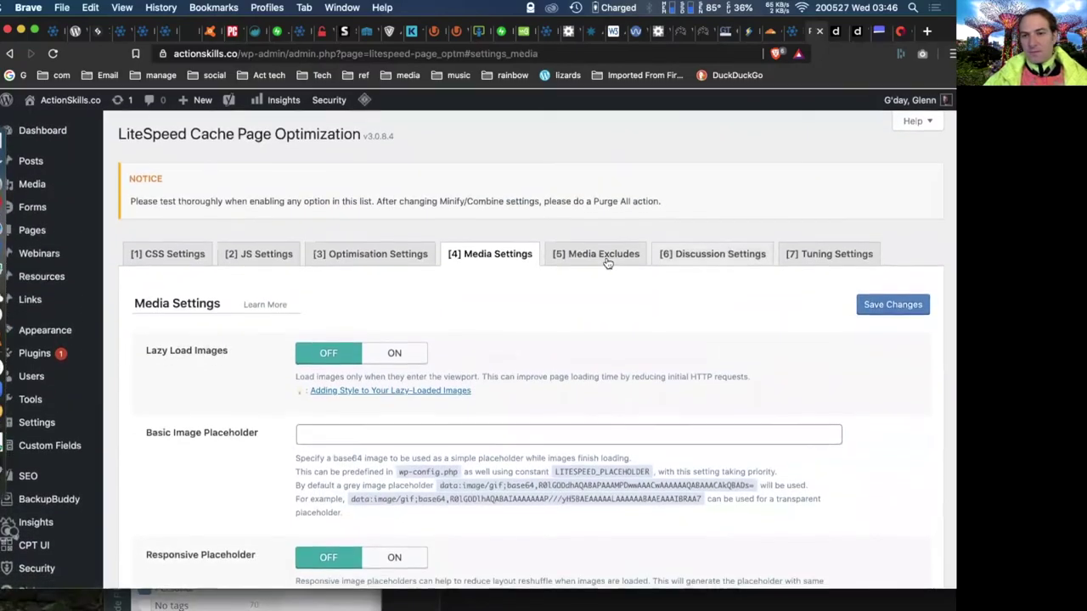
pyautogui.click(813, 255)
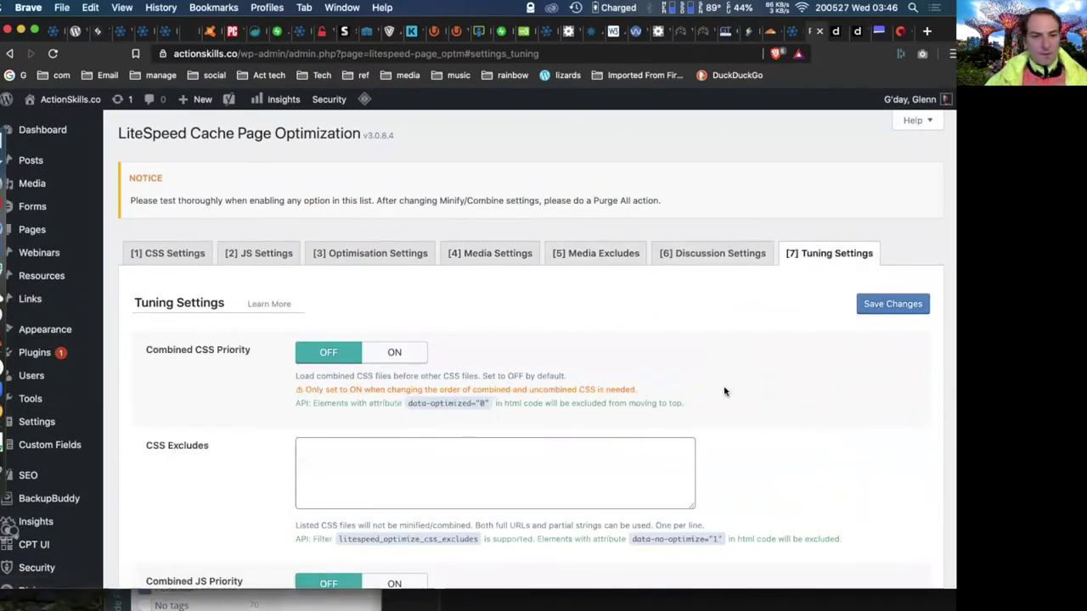
pyautogui.scroll(-2, 724, 392)
pyautogui.scroll(2, 724, 391)
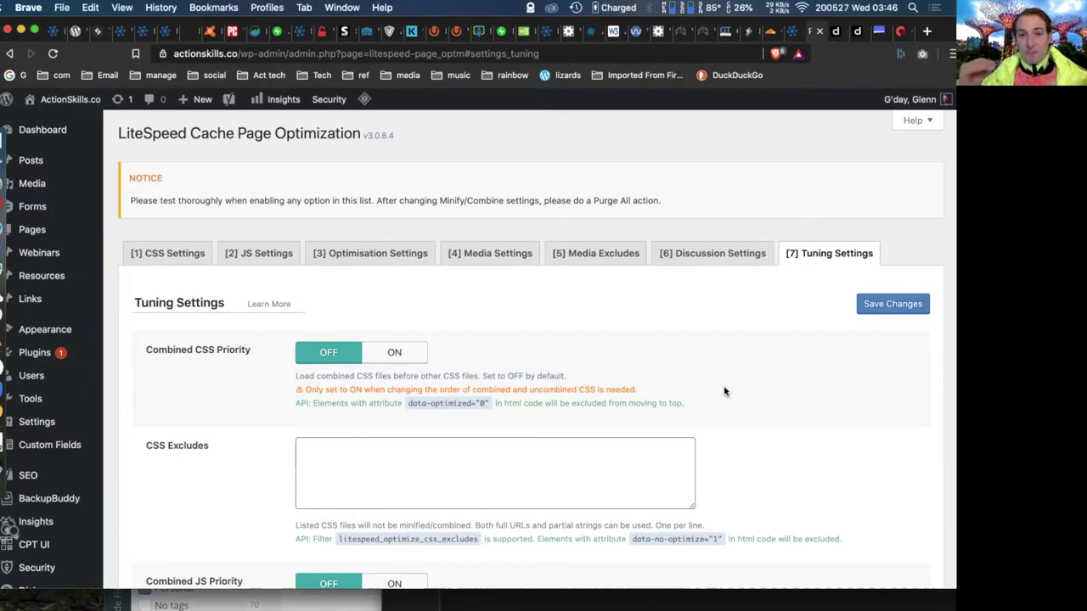
# Step: Return to the WebPageTest results overview for dvize.com and compare the three runs' waterfalls and the content breakdown charts
pyautogui.click(677, 32)
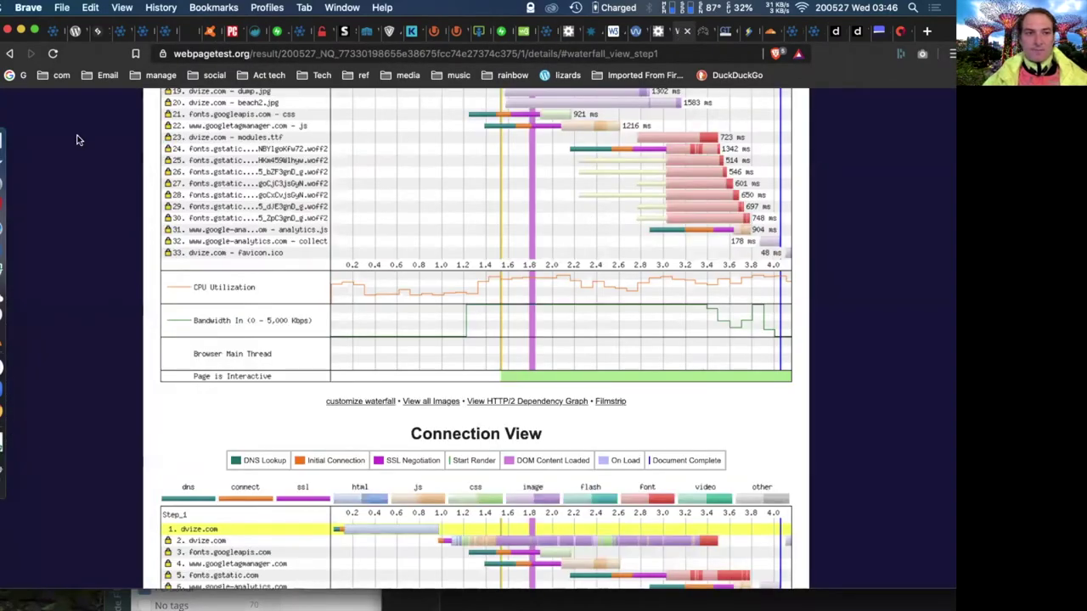
pyautogui.click(9, 53)
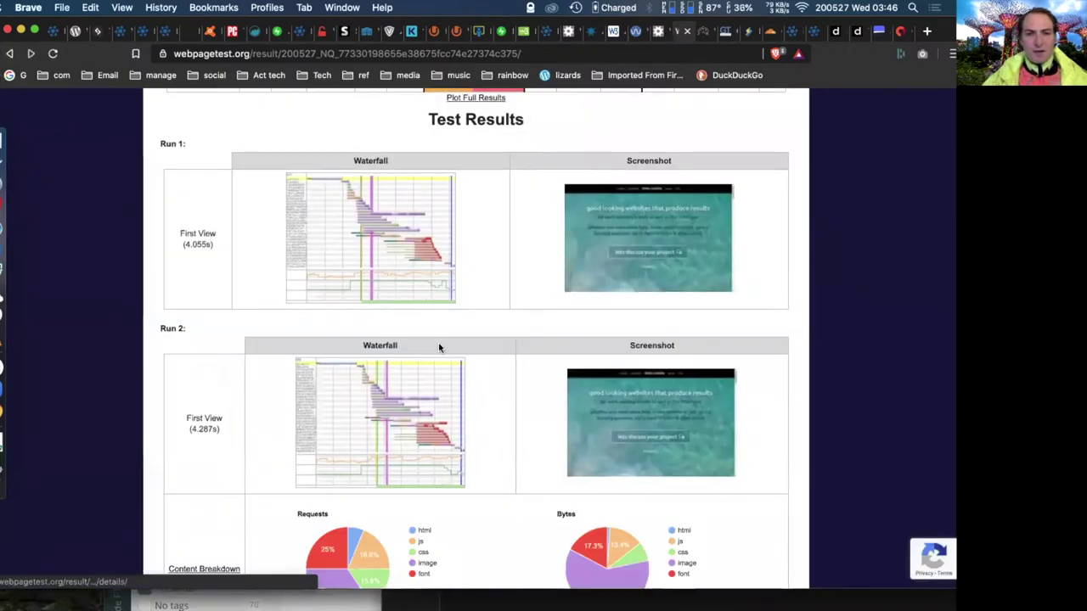
pyautogui.scroll(-5, 439, 346)
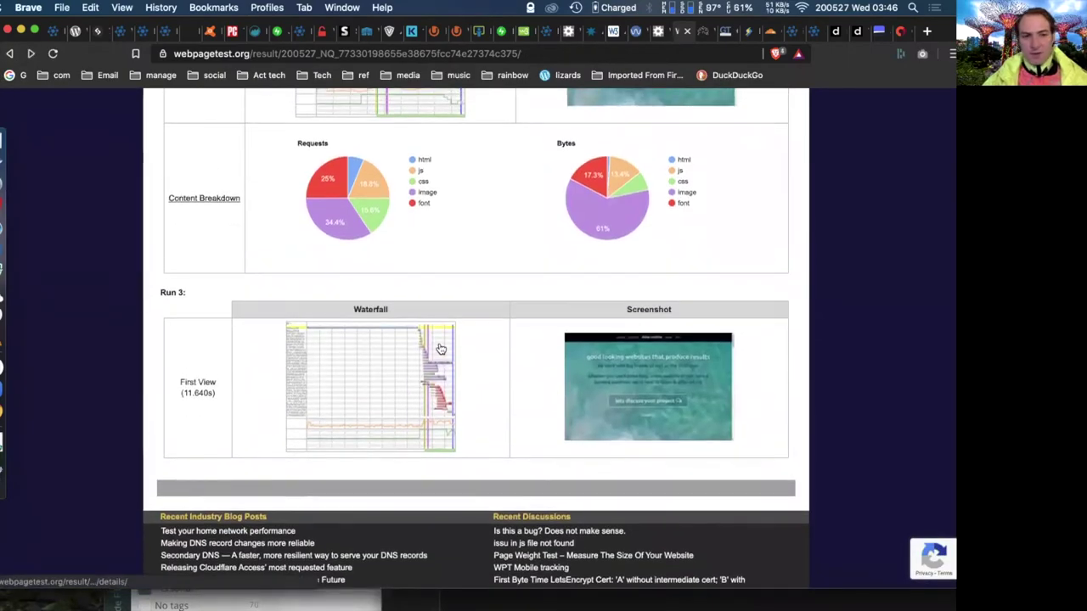
pyautogui.scroll(3, 440, 349)
pyautogui.scroll(-1, 441, 349)
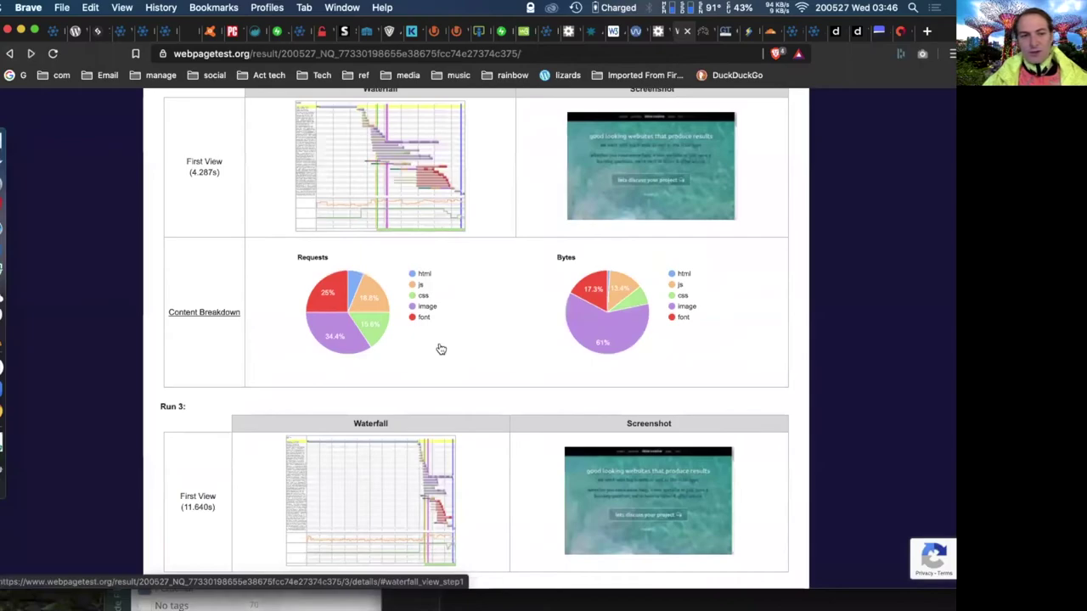
pyautogui.scroll(-2, 441, 349)
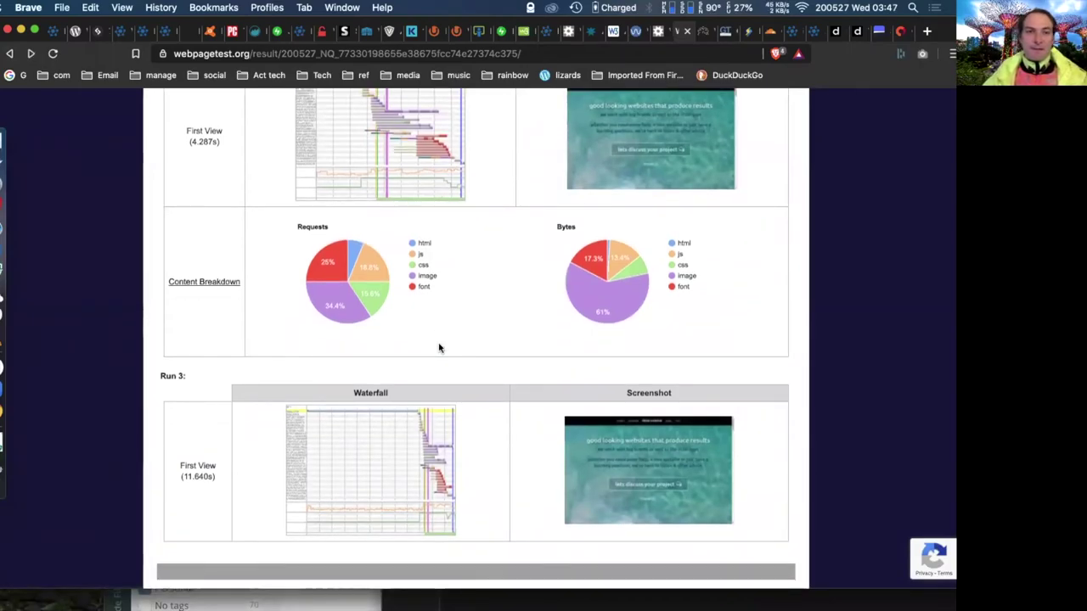
# Step: Switch to the open Have I Been Pwned page
pyautogui.click(187, 34)
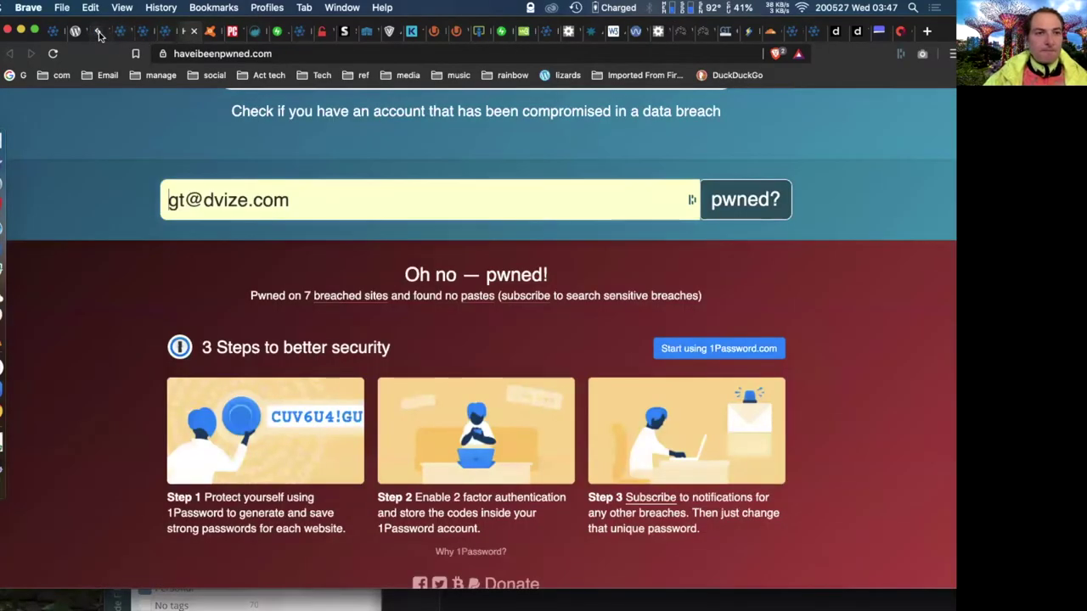